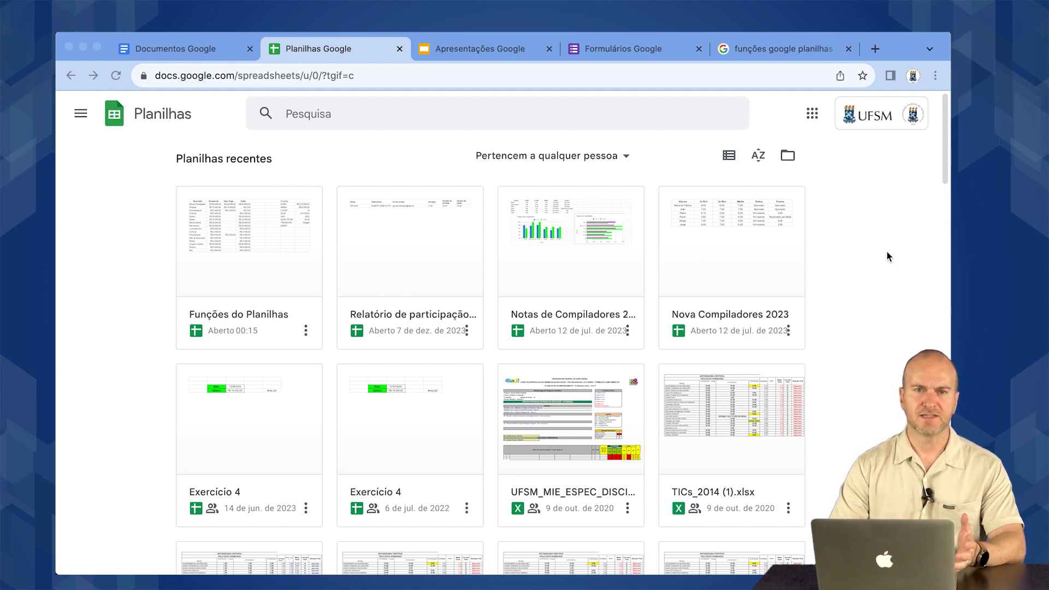
# Switch to the Documentos home page and highlight the docs.google.com part of its web address.
pyautogui.click(221, 58)
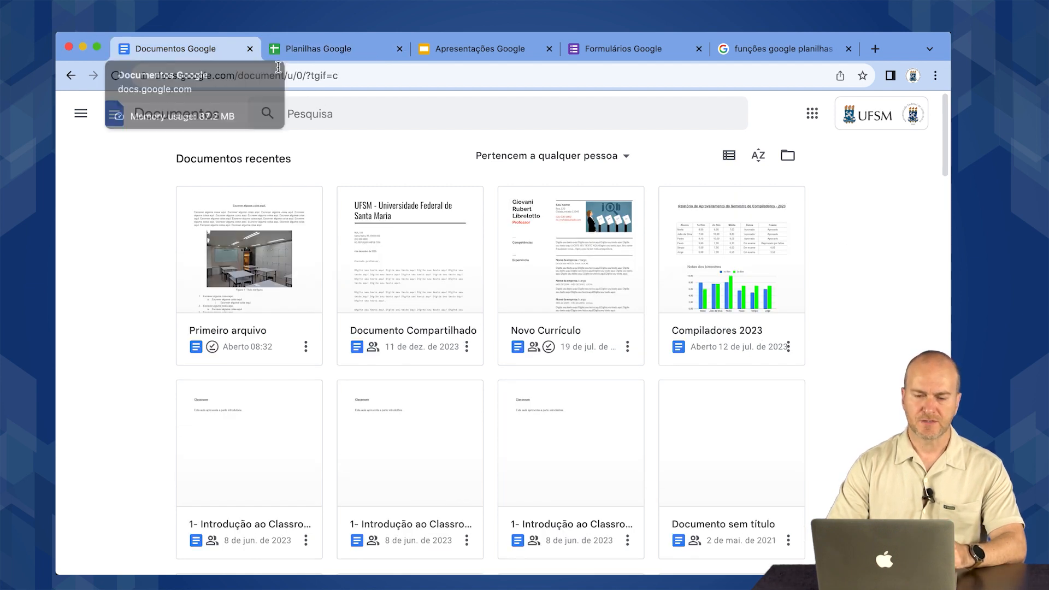
pyautogui.click(302, 49)
pyautogui.click(214, 50)
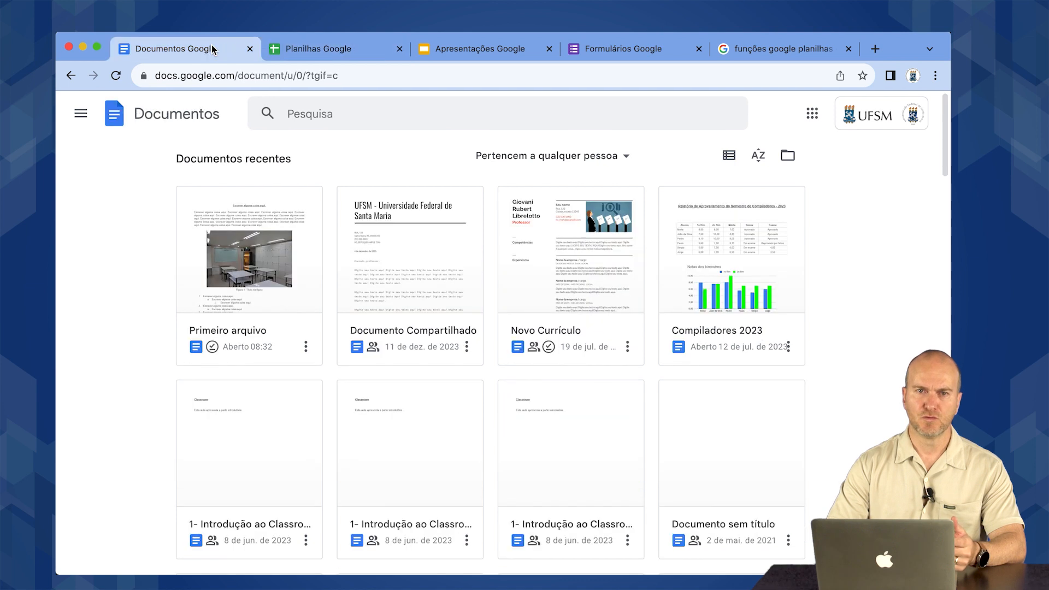
pyautogui.click(240, 77)
pyautogui.click(240, 77)
pyautogui.moveTo(191, 76); pyautogui.dragTo(257, 75)
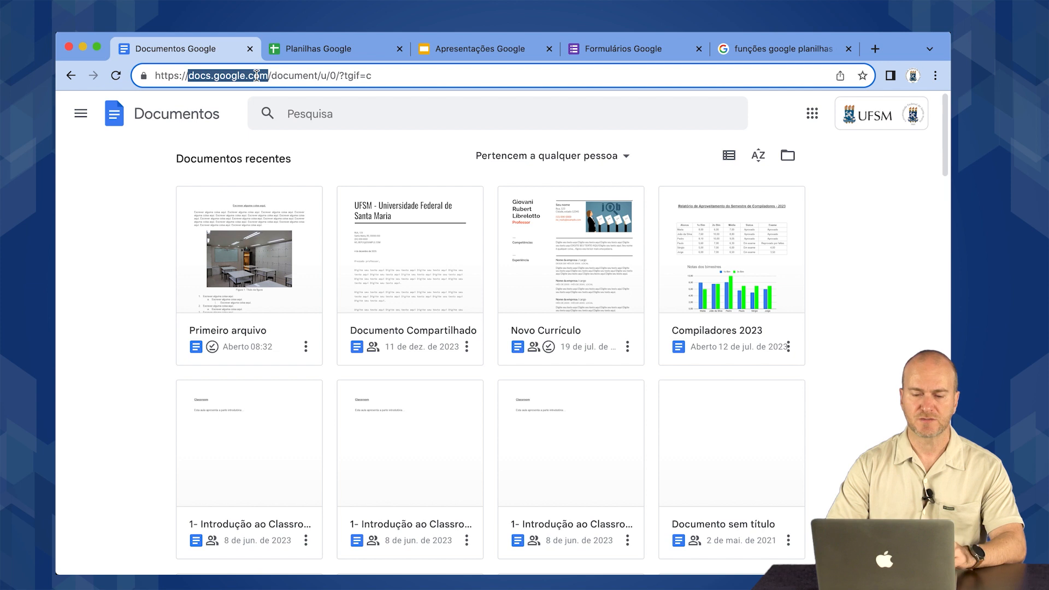
# View the home pages of Planilhas, Apresentações and Formulários one after another.
pyautogui.click(309, 51)
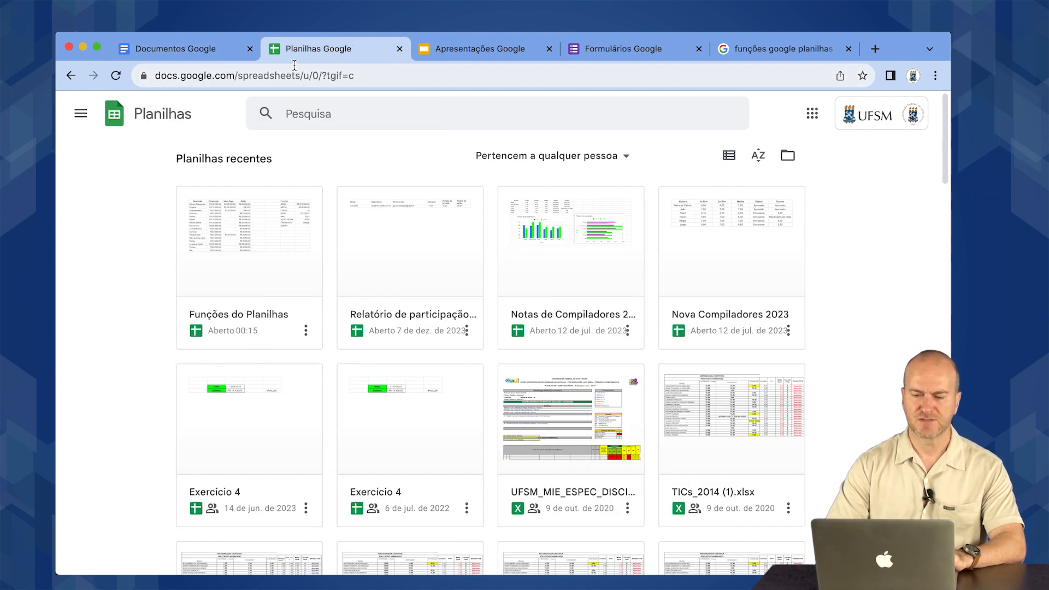
pyautogui.click(424, 53)
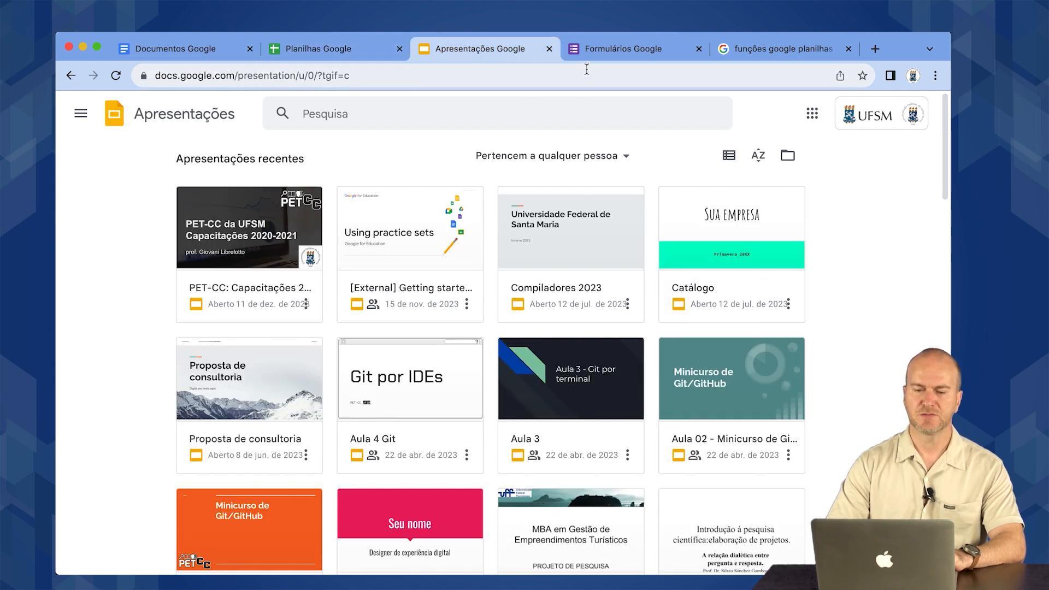
pyautogui.click(605, 53)
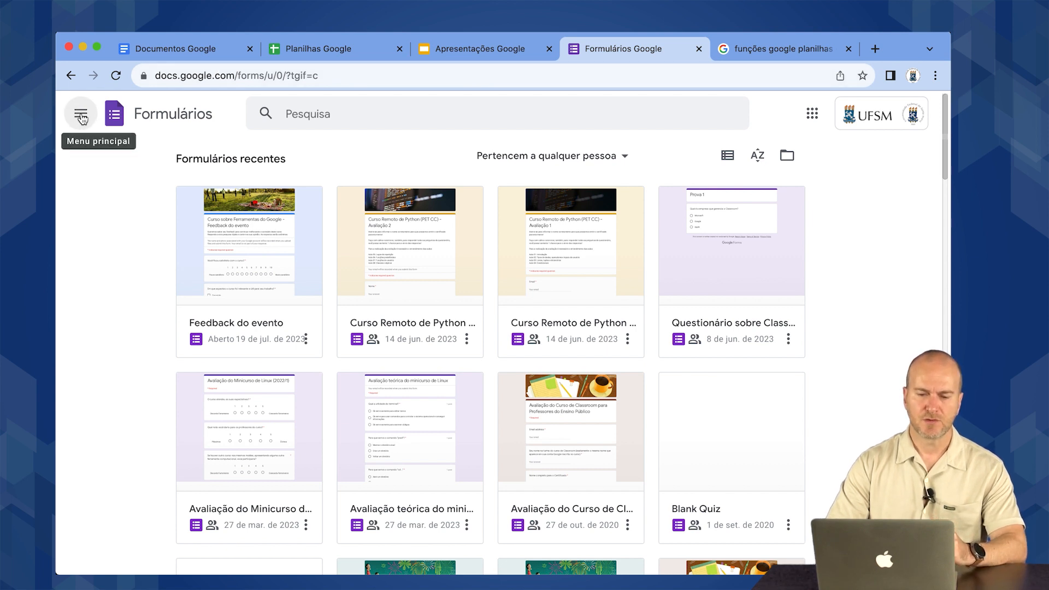
# Revisit the Documentos and Planilhas home pages, and show the main menu on the Apresentações home page.
pyautogui.click(175, 48)
pyautogui.click(310, 51)
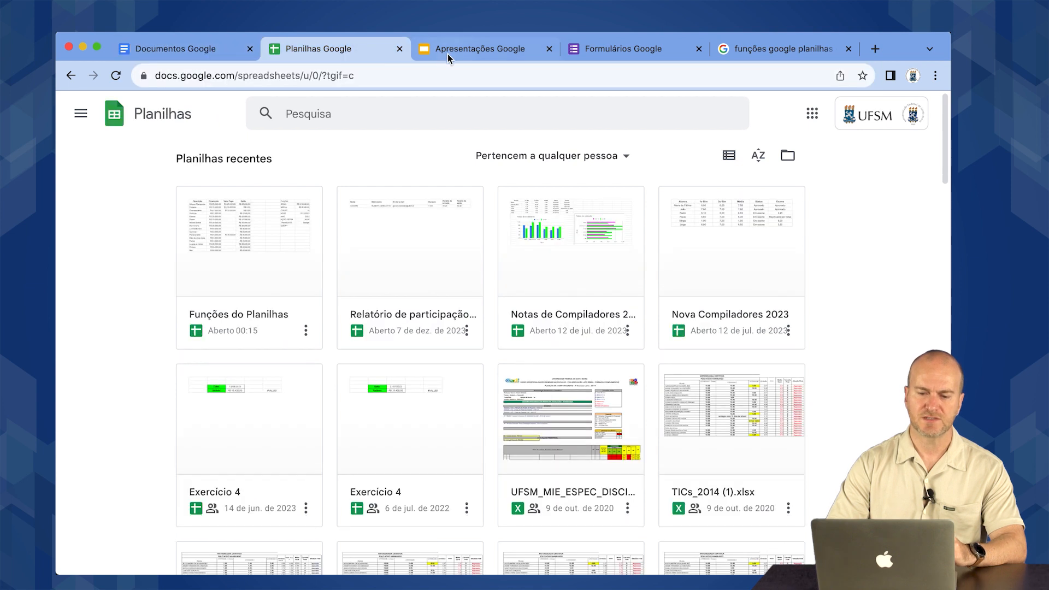
pyautogui.click(466, 49)
pyautogui.click(82, 118)
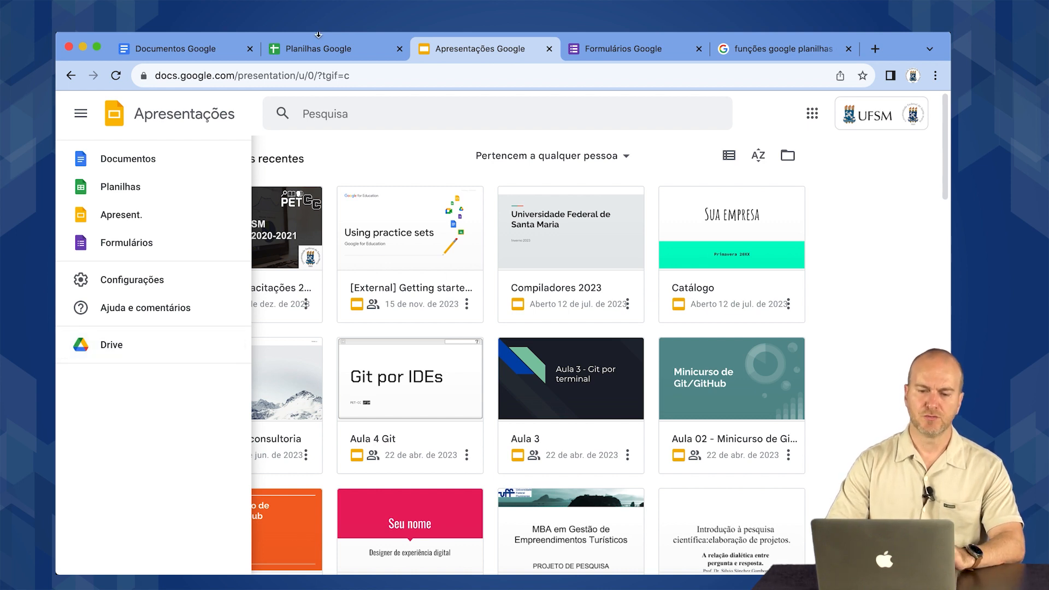
# Compare the web addresses of the Planilhas, Documentos, Apresentações and Formulários home pages, ending on Planilhas.
pyautogui.click(312, 50)
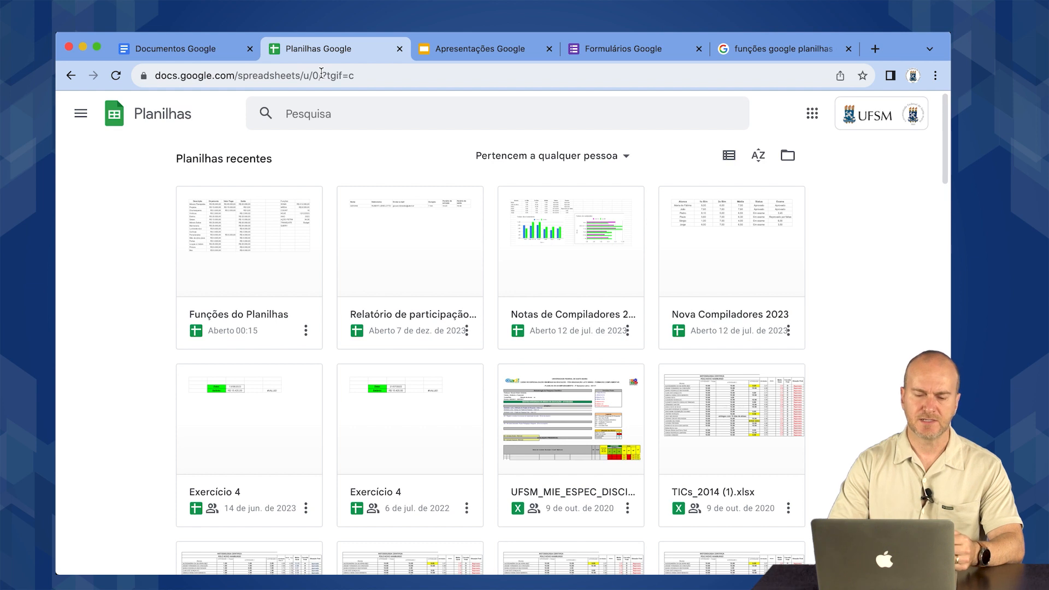
pyautogui.click(203, 50)
pyautogui.click(218, 79)
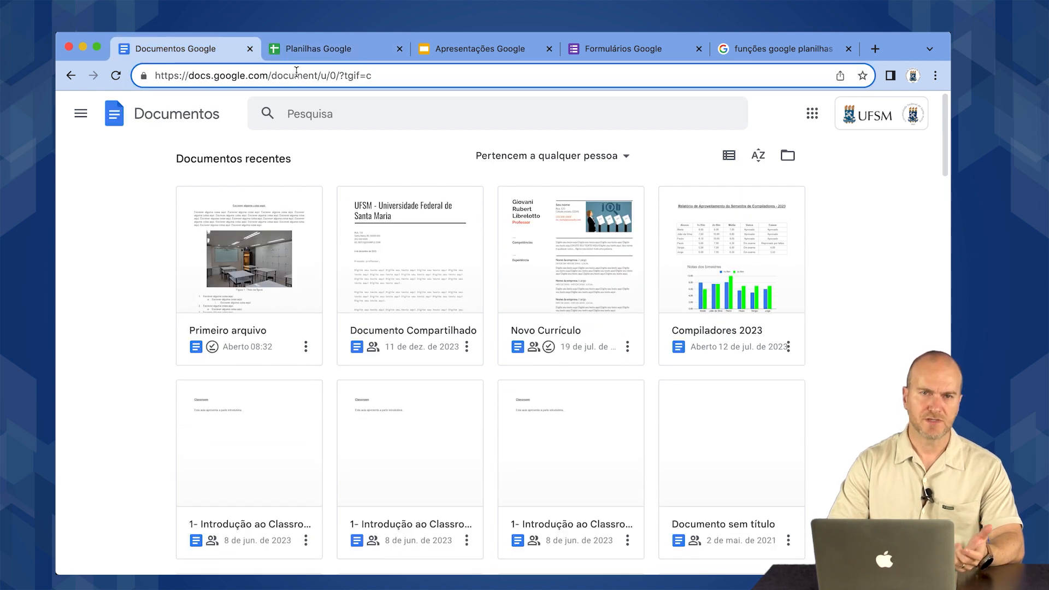
pyautogui.click(484, 49)
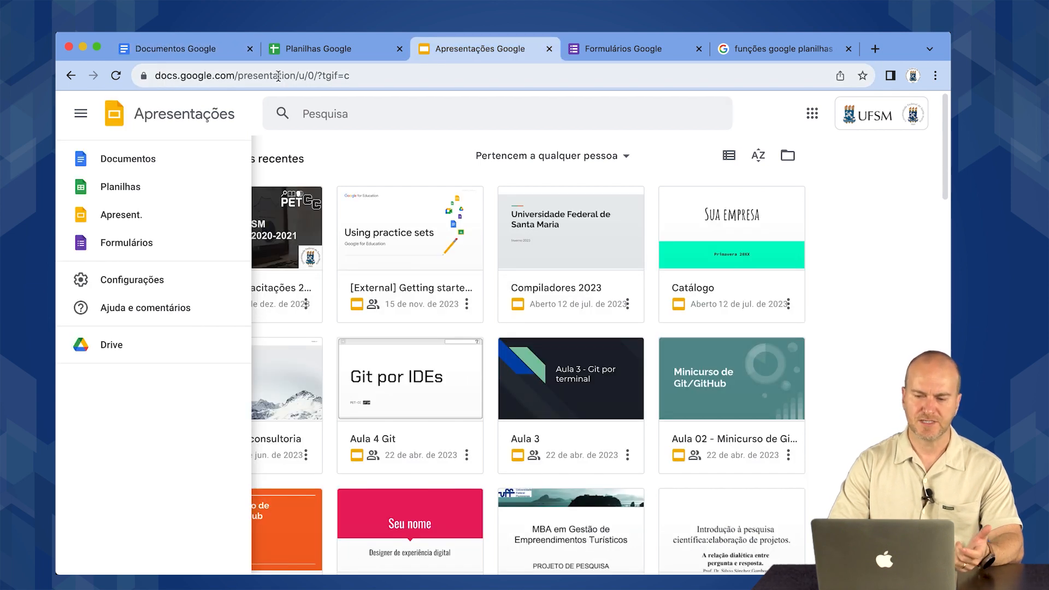
pyautogui.click(615, 52)
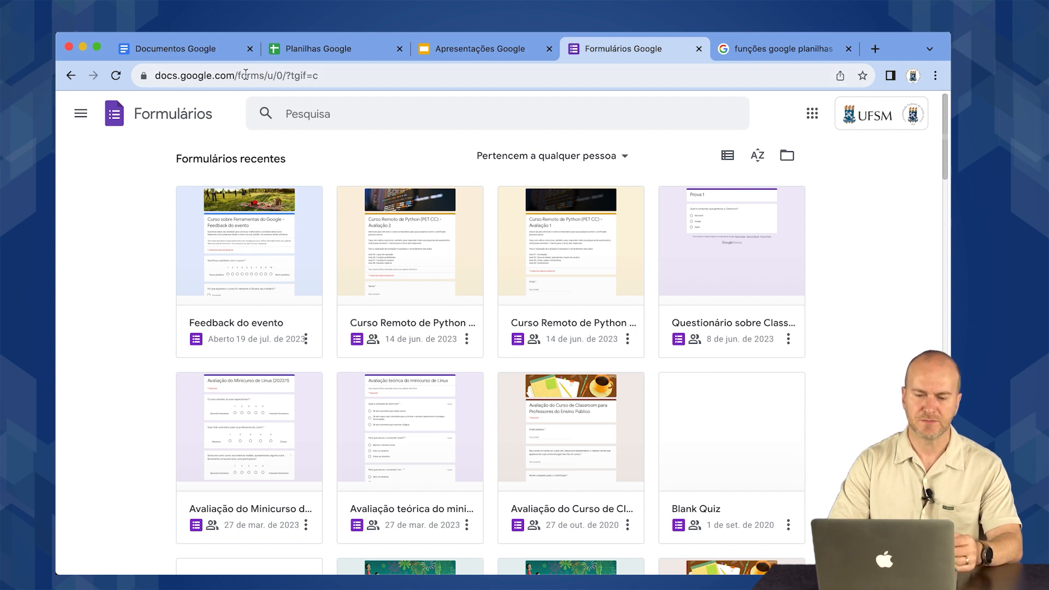
pyautogui.click(294, 56)
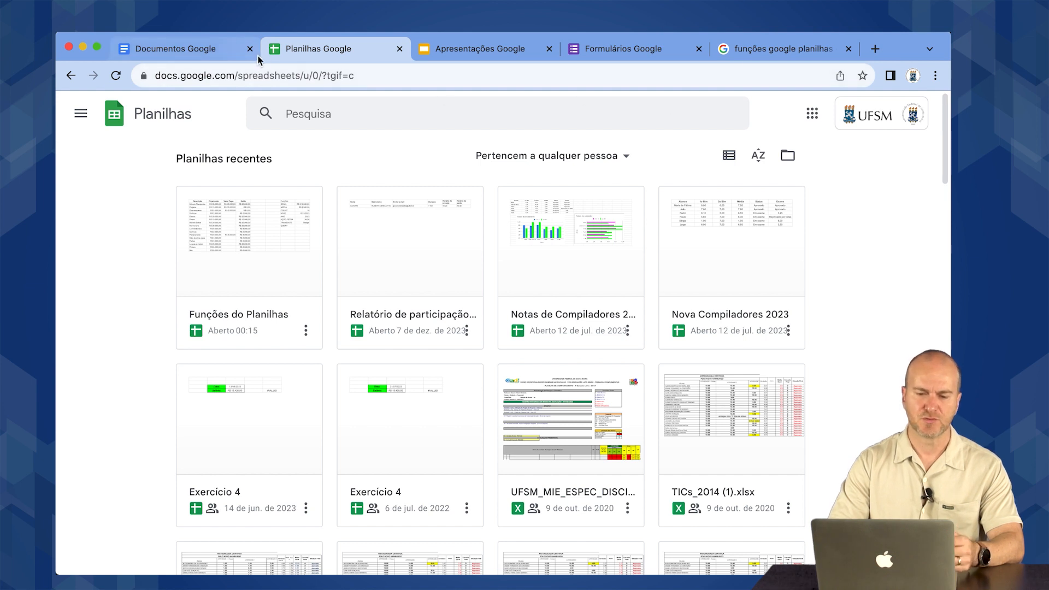
# Look at the main menu and the Google apps launcher on the Planilhas home page, and close them.
pyautogui.click(80, 111)
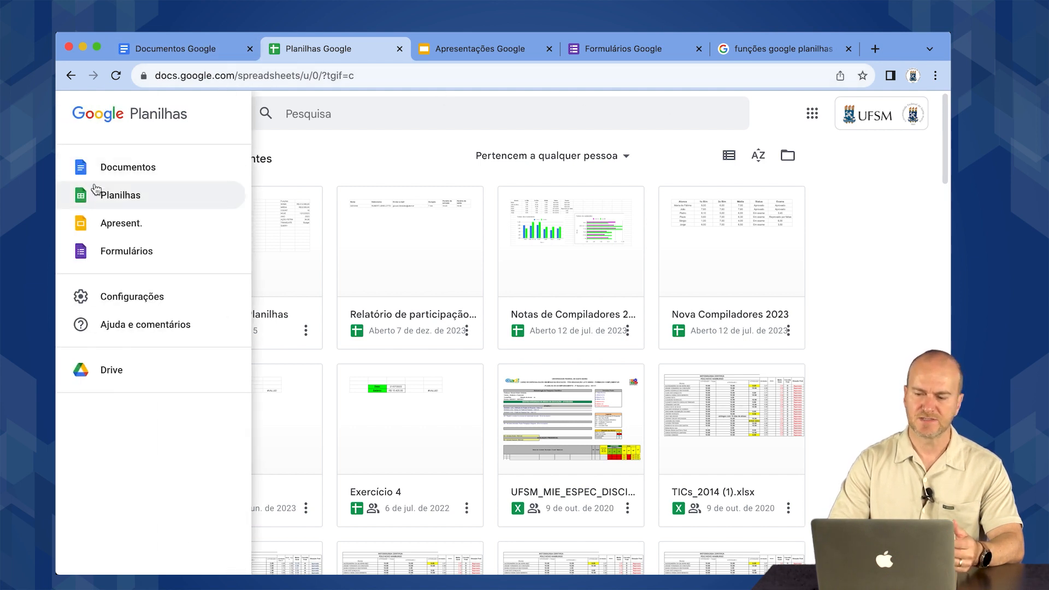
pyautogui.click(812, 116)
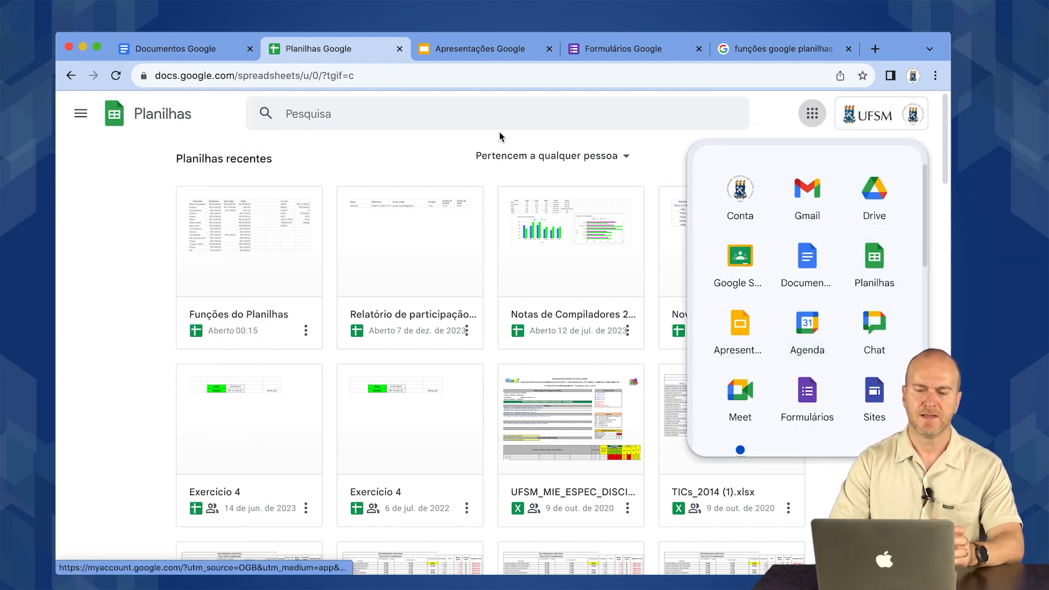
pyautogui.click(341, 155)
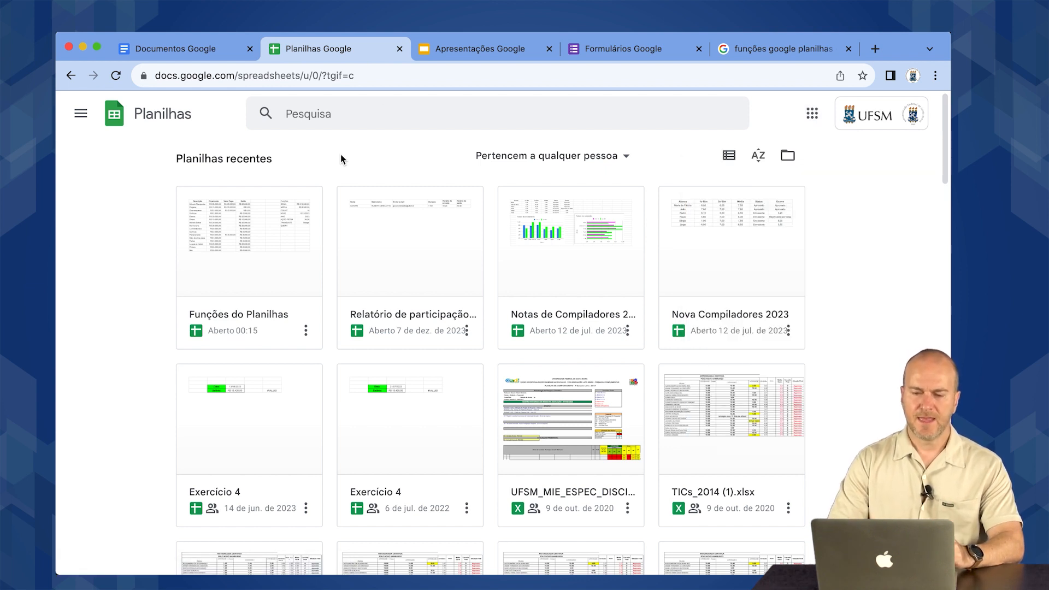
# Display the recent files on the Planilhas home page as a list and look through them.
pyautogui.click(201, 55)
pyautogui.click(319, 48)
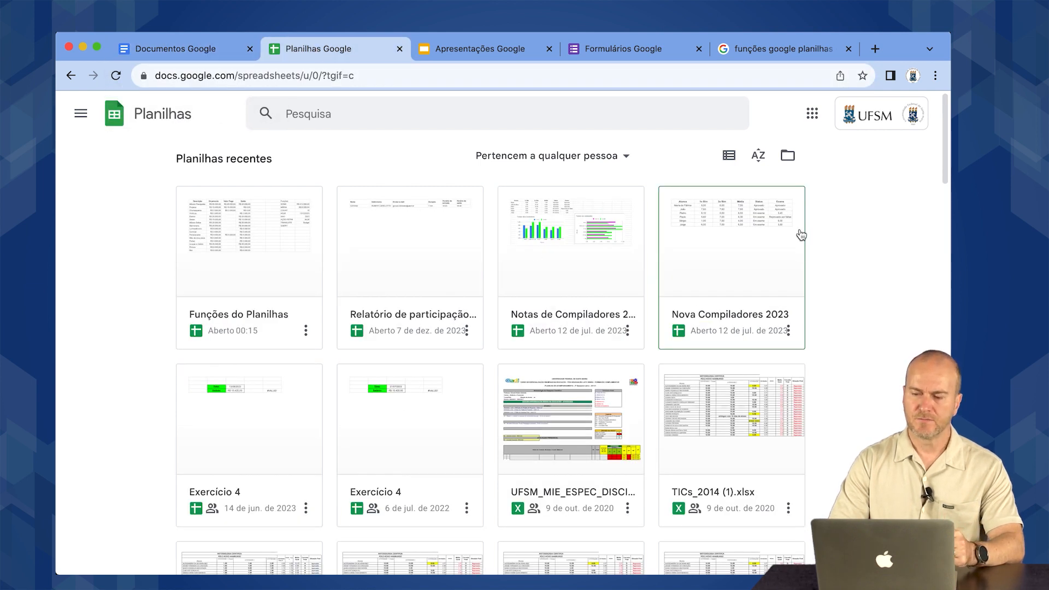
pyautogui.click(730, 156)
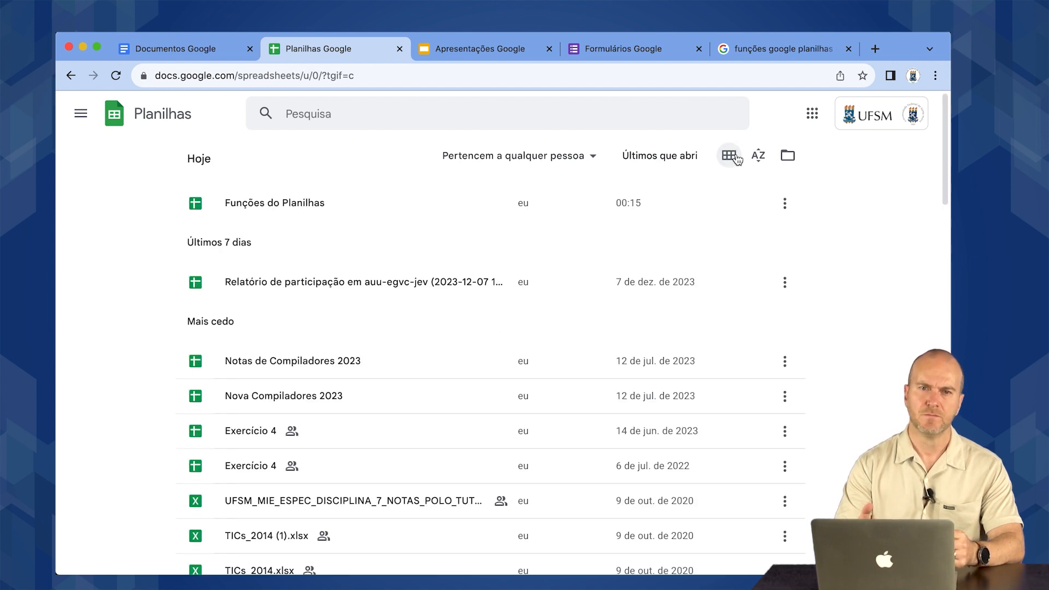
pyautogui.scroll(-2, 493, 392)
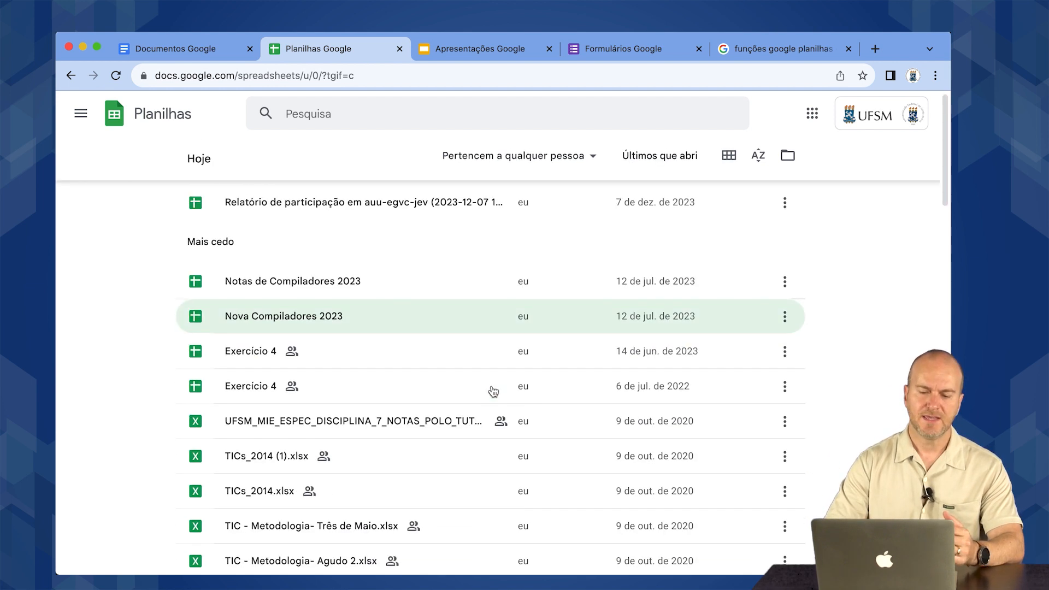
pyautogui.scroll(2, 493, 392)
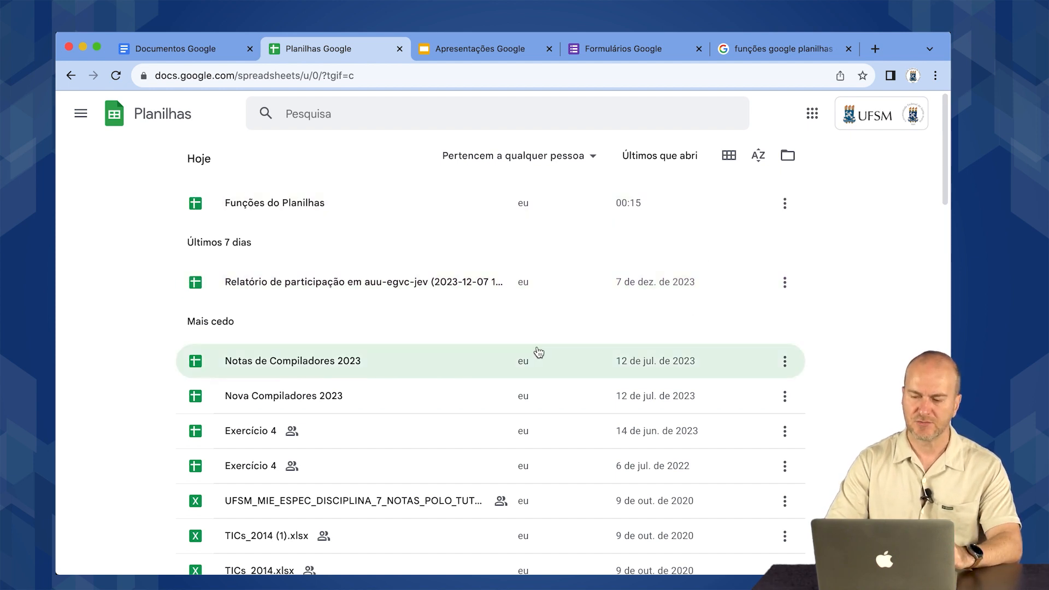
# Review the file actions for Funções do Planilhas and the available sort orders without choosing any.
pyautogui.click(785, 203)
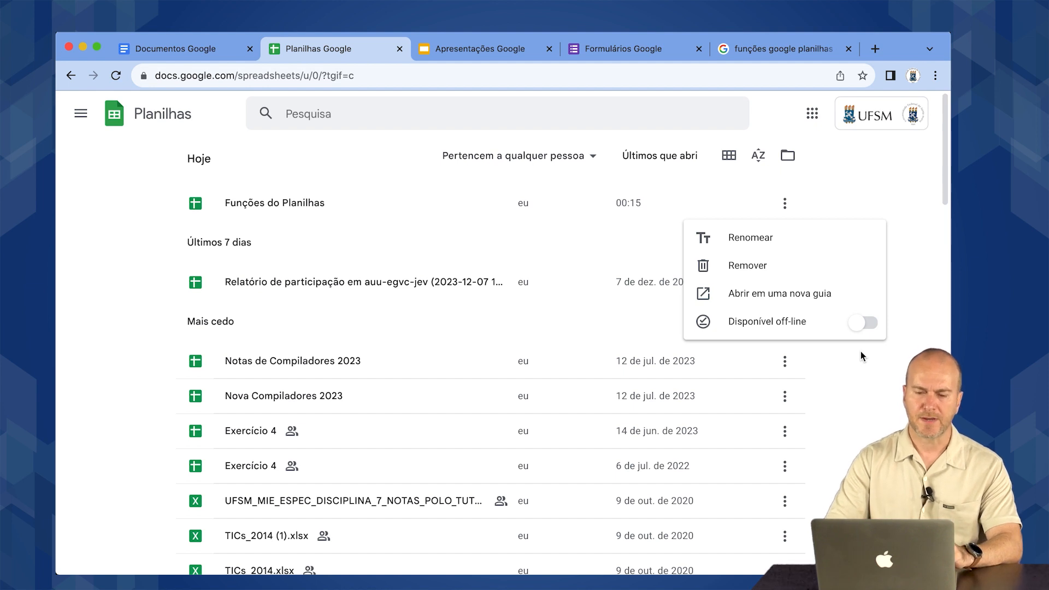
pyautogui.click(864, 387)
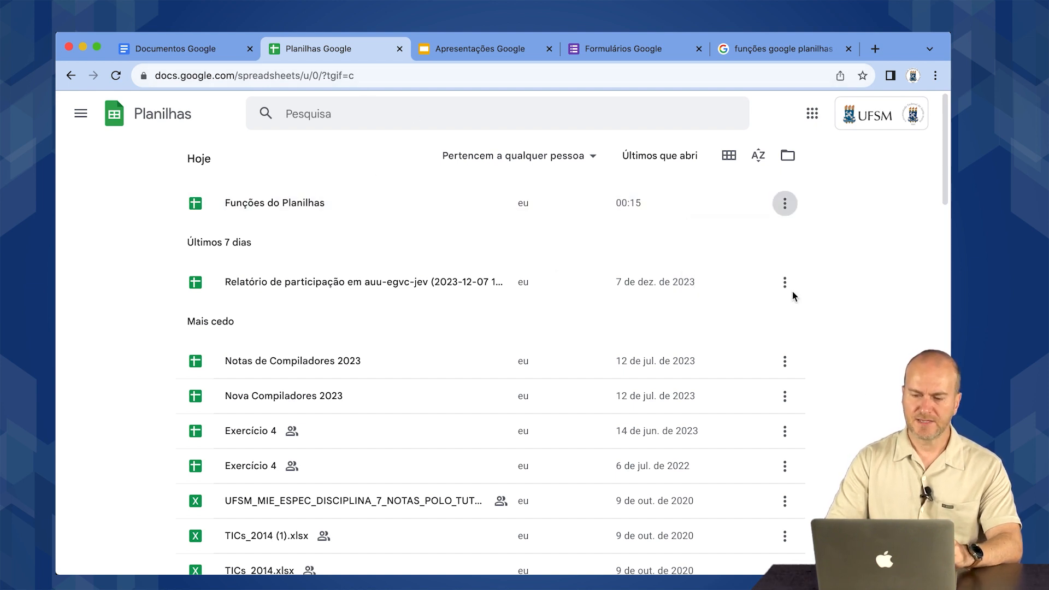
pyautogui.click(758, 159)
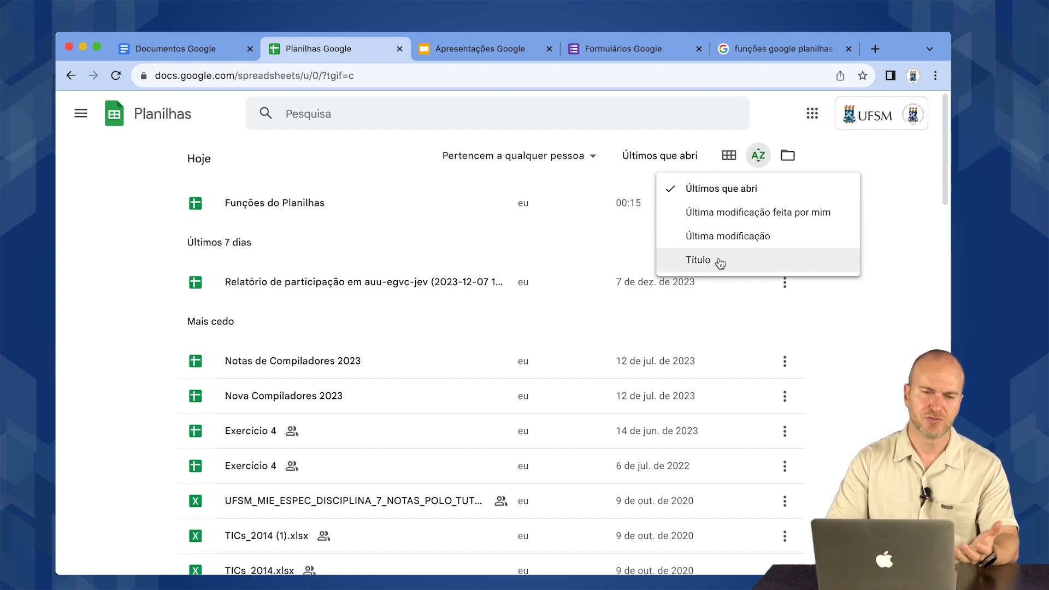
pyautogui.click(883, 205)
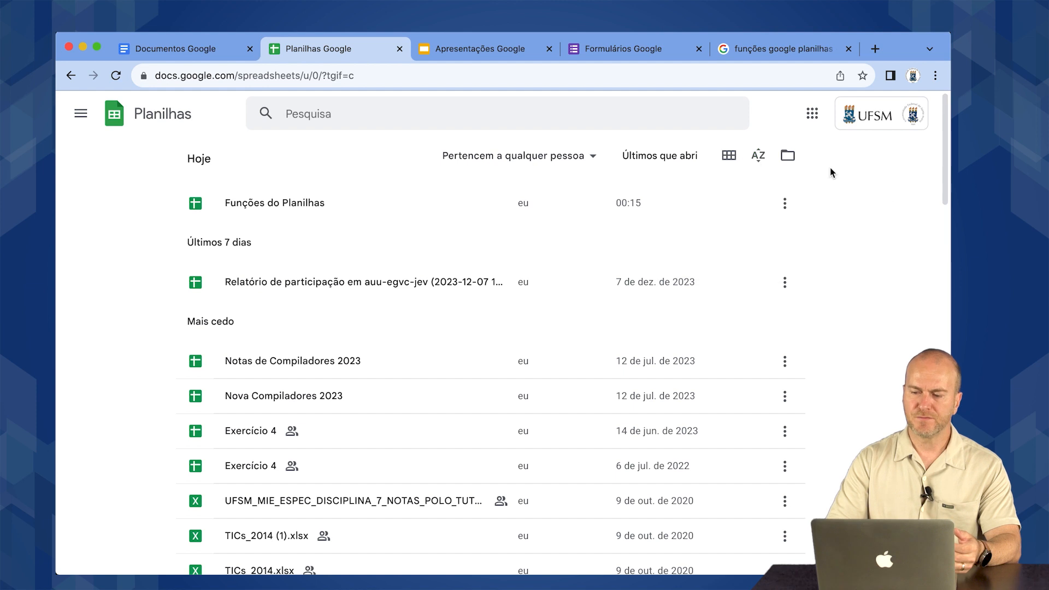
# Compare the Documentos and Planilhas home pages, and view Meu Drive in the Planilhas file picker before closing it.
pyautogui.click(175, 48)
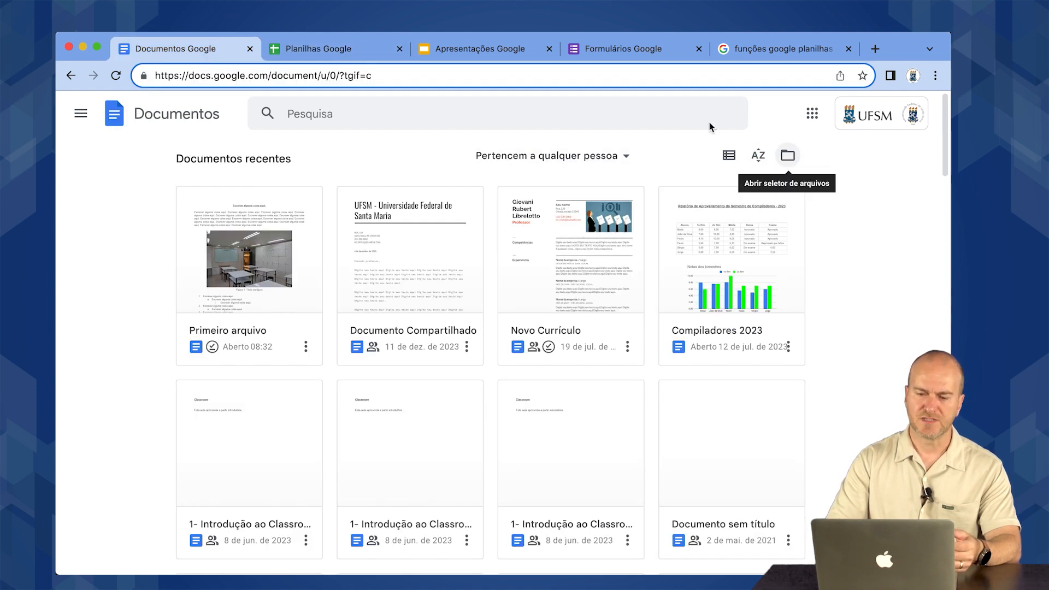
pyautogui.click(353, 49)
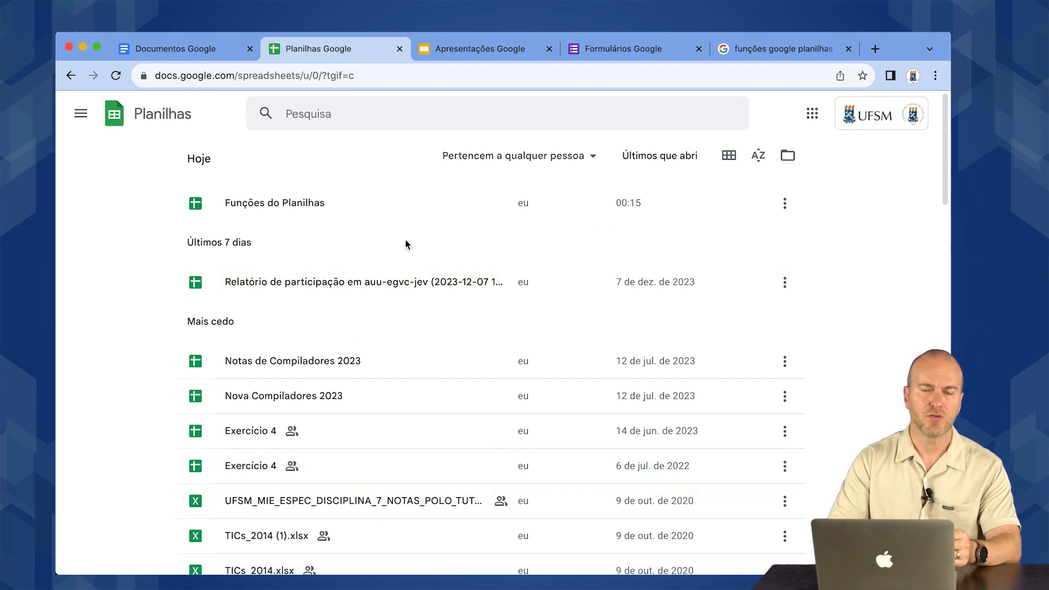
pyautogui.click(332, 111)
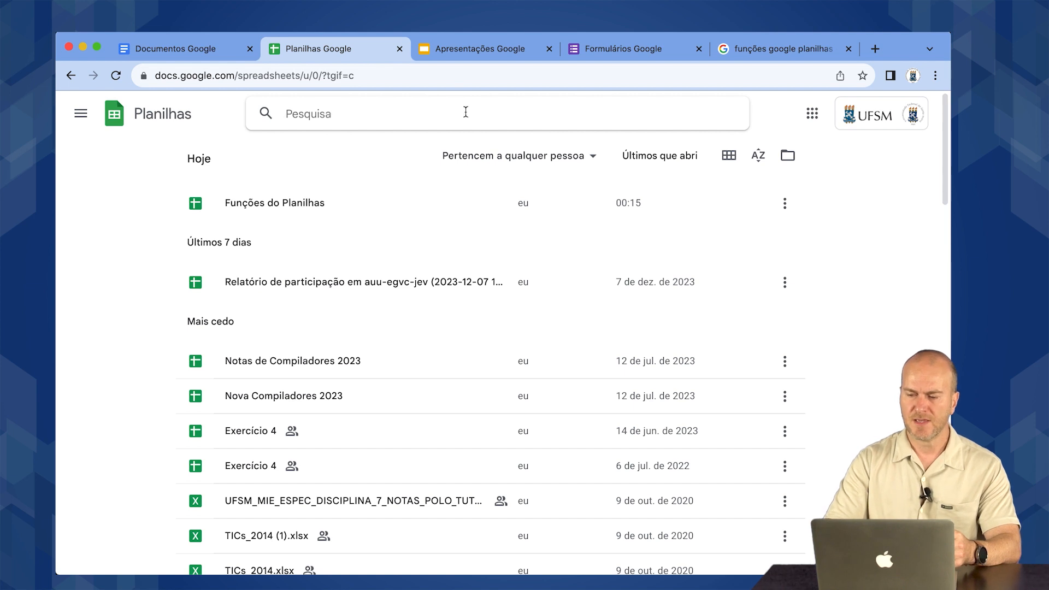
pyautogui.click(785, 156)
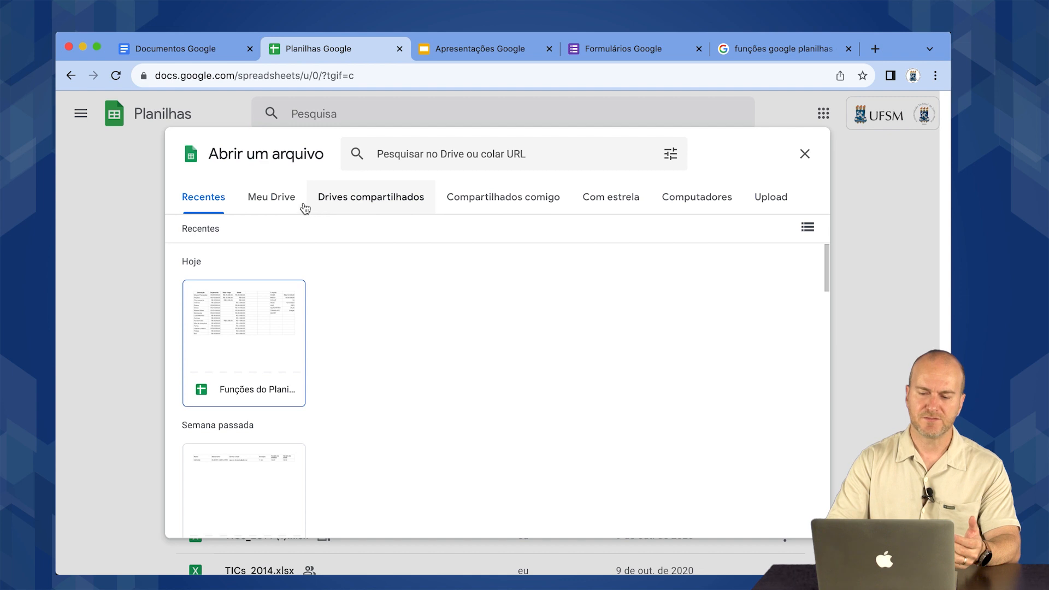
pyautogui.click(277, 206)
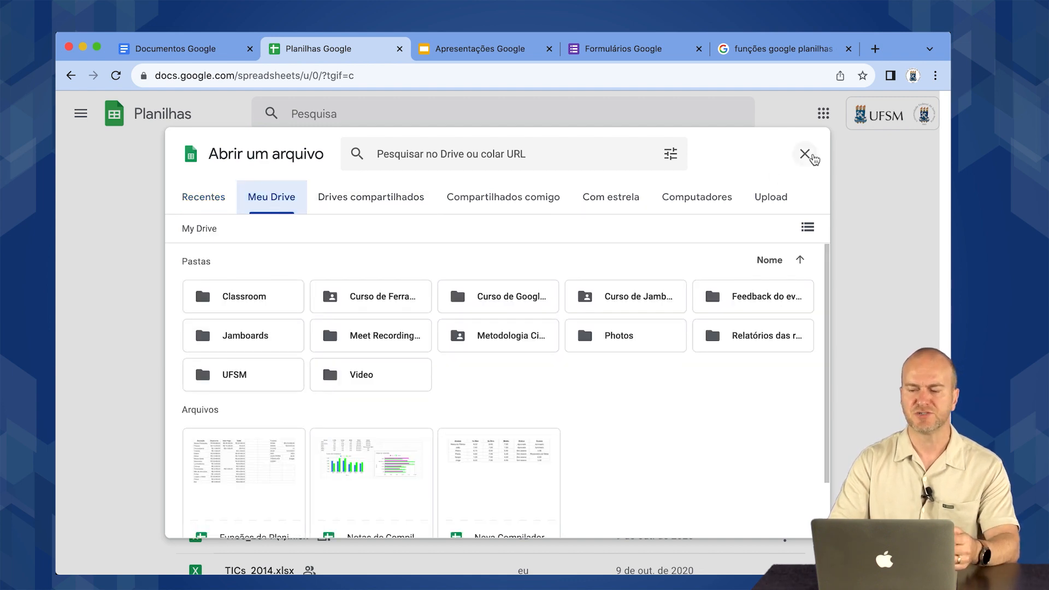
pyautogui.click(807, 155)
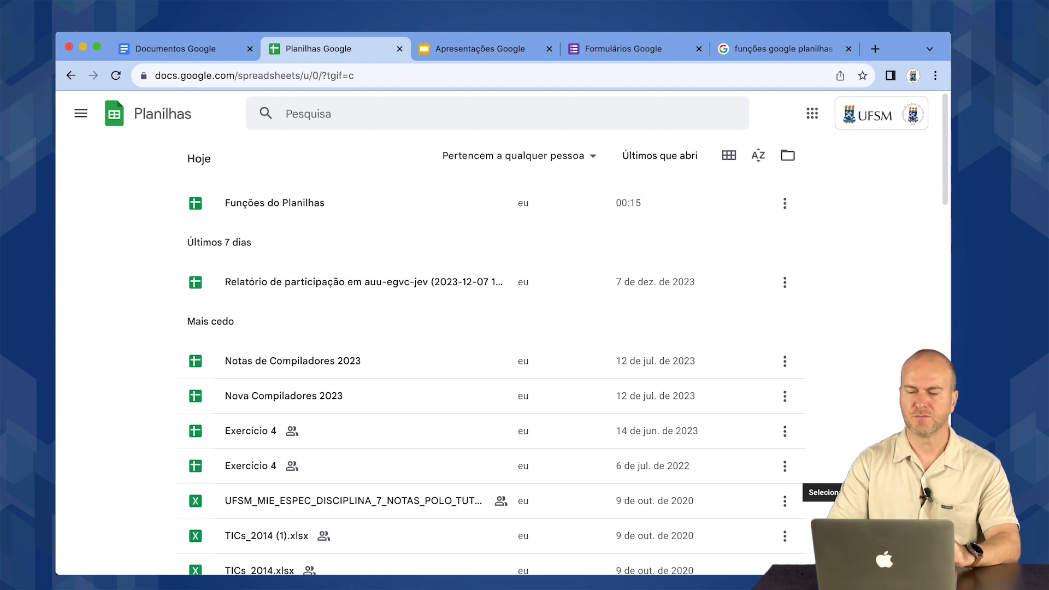
# Open the spreadsheet template gallery and browse the general templates down to the Gerenciamento de projetos section.
pyautogui.click(908, 492)
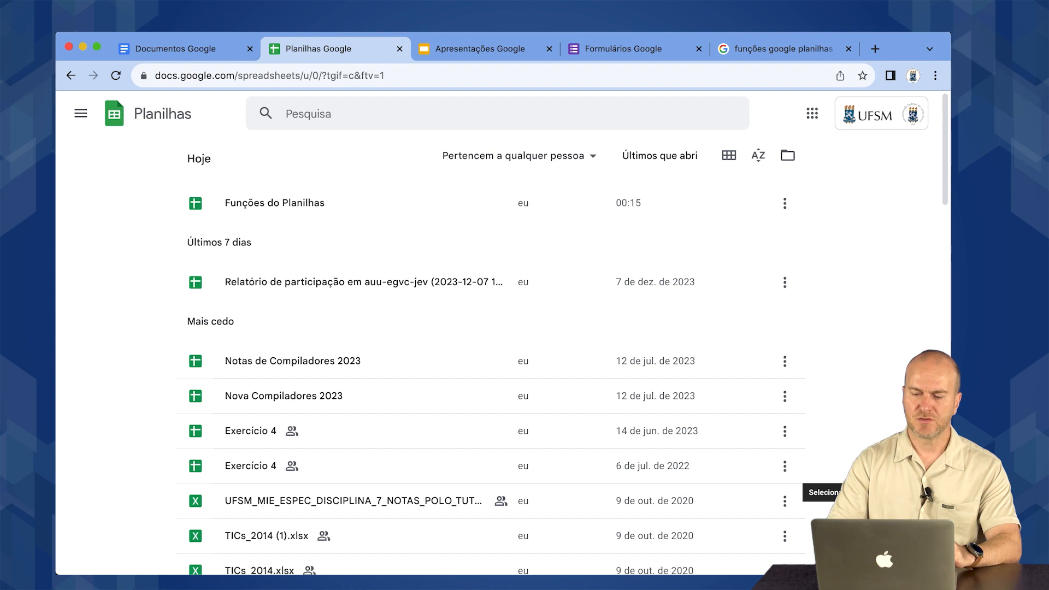
pyautogui.scroll(-3, 839, 364)
pyautogui.scroll(-4, 839, 362)
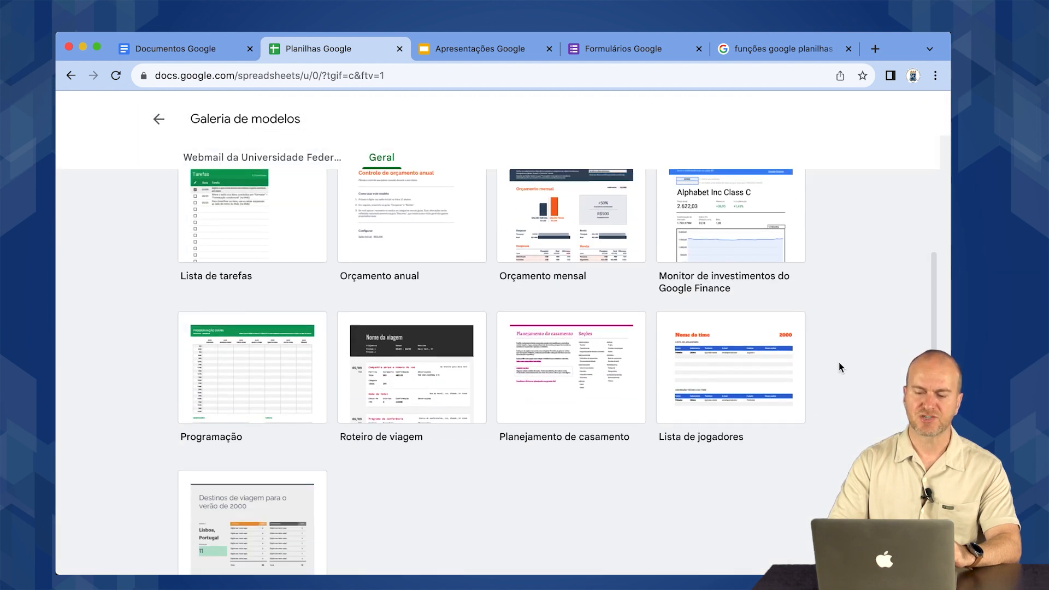
pyautogui.scroll(-5, 839, 362)
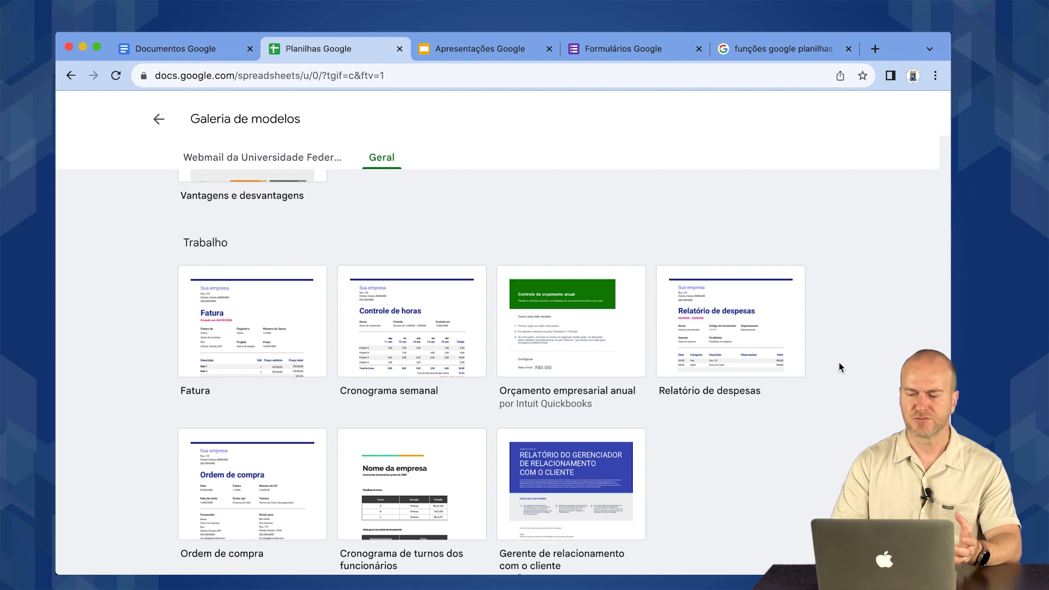
pyautogui.scroll(-2, 838, 362)
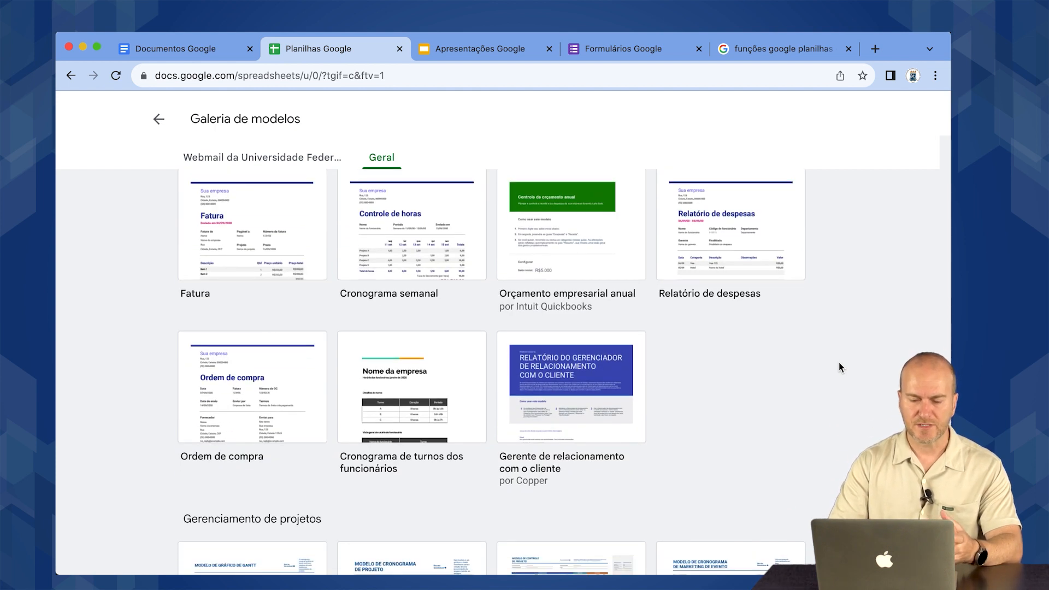
pyautogui.scroll(-2, 839, 363)
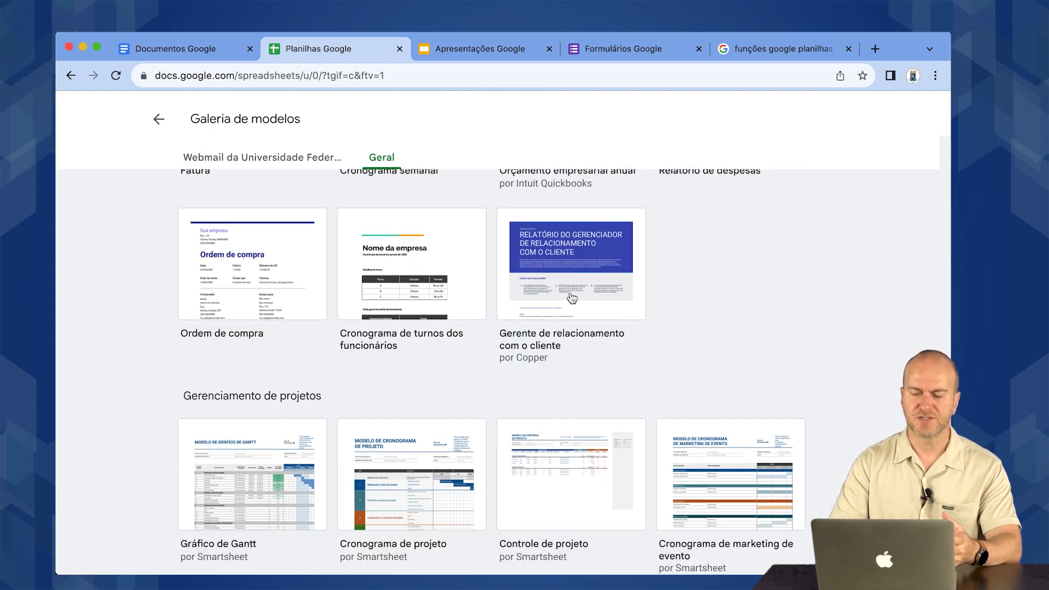
# Leave the template gallery after browsing the general templates and create a blank spreadsheet from the Planilhas home page.
pyautogui.scroll(-1, 662, 448)
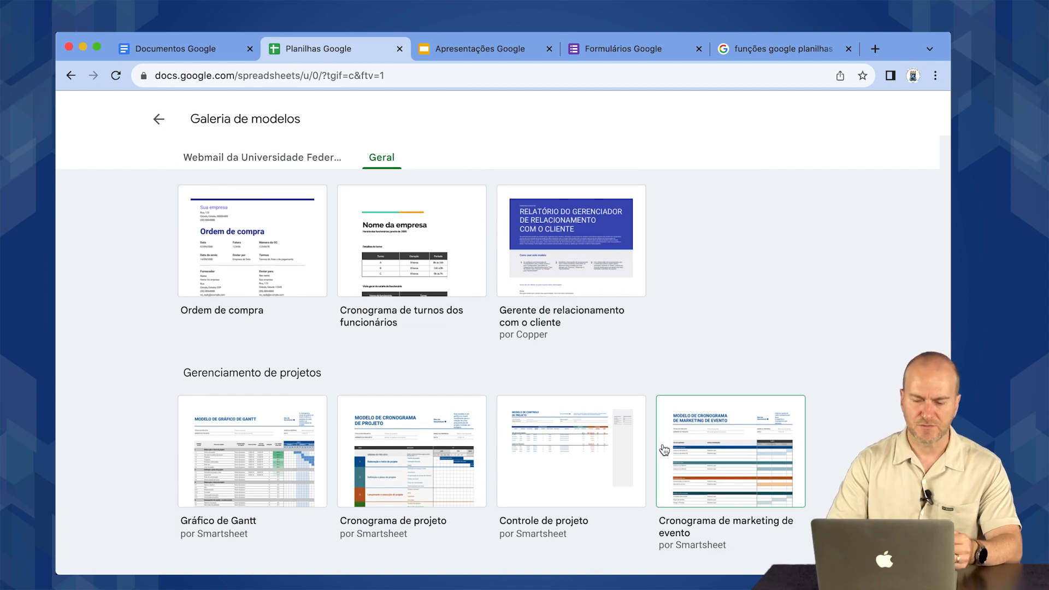
pyautogui.scroll(10, 664, 449)
pyautogui.scroll(1, 664, 449)
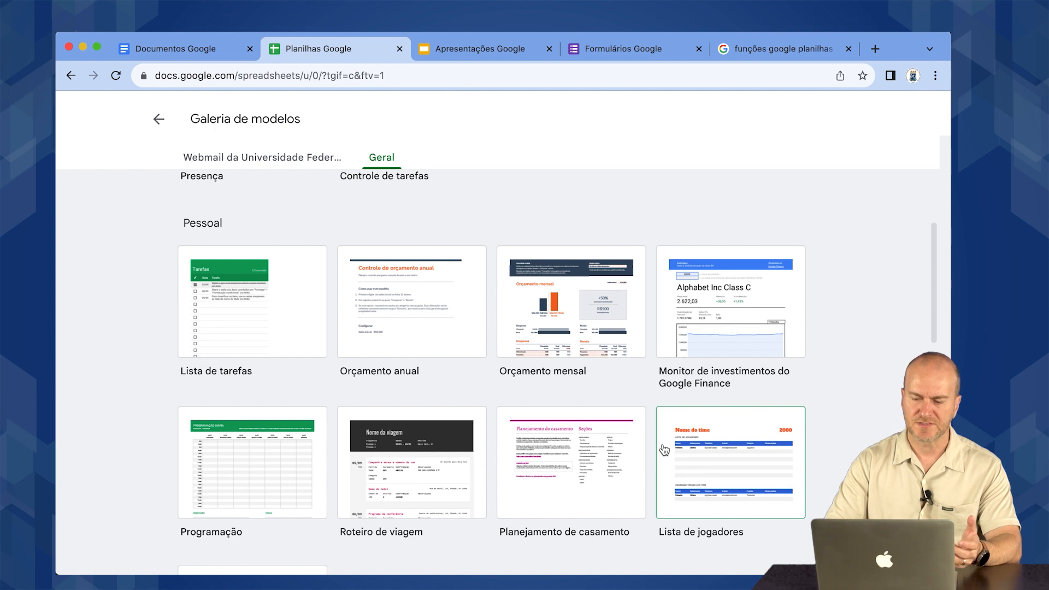
pyautogui.scroll(5, 663, 449)
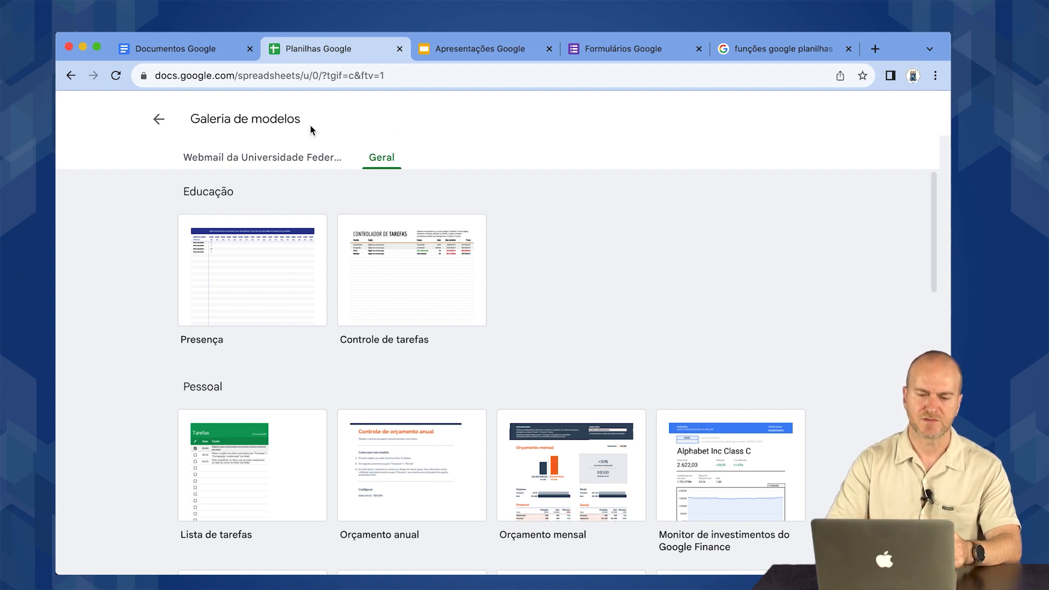
pyautogui.click(158, 120)
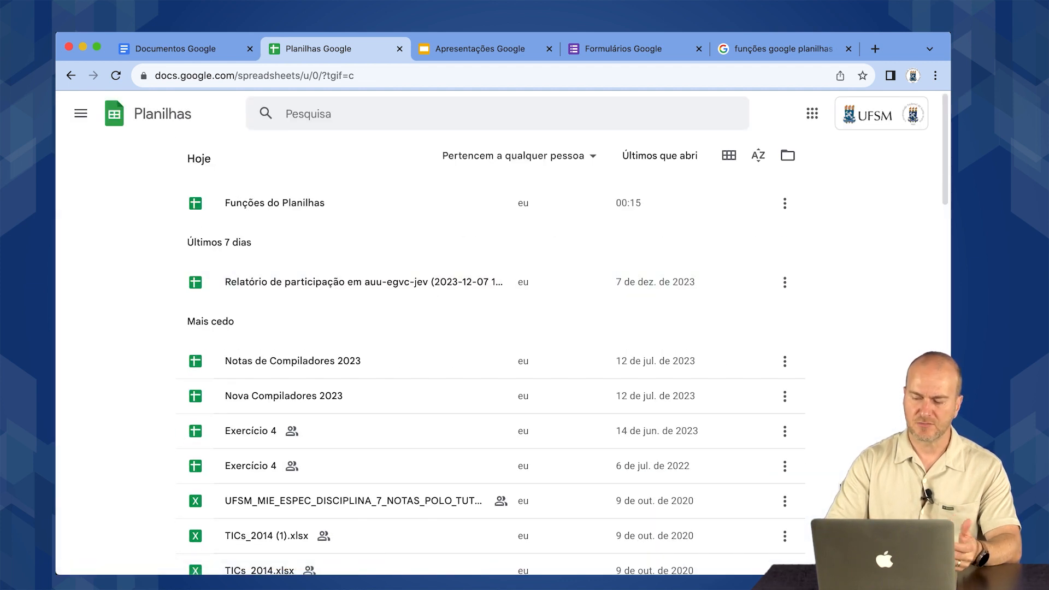
pyautogui.click(901, 538)
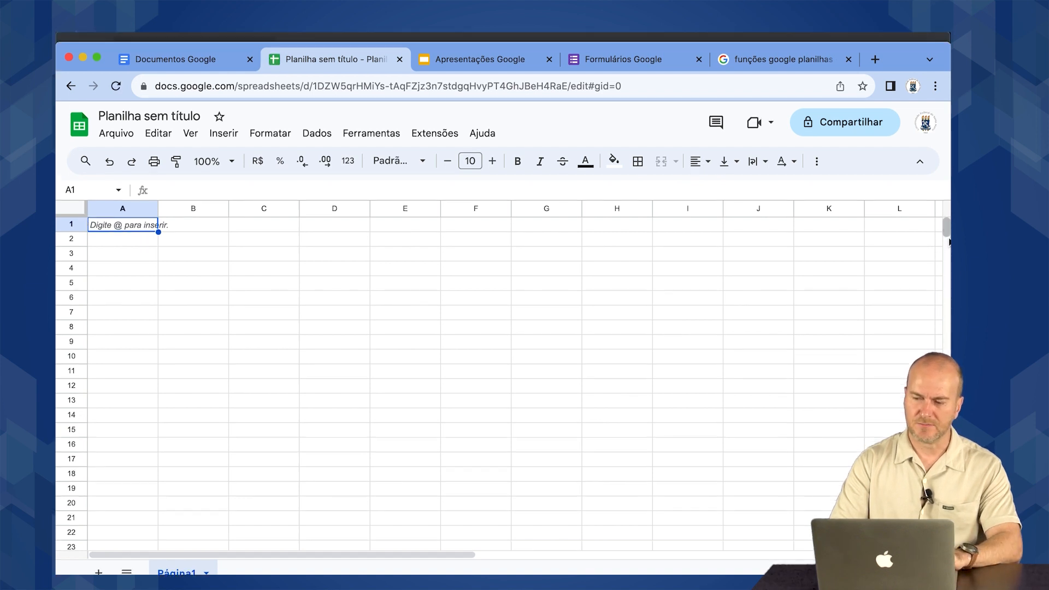
# Go to the end of the sheet and enter 10000 as the number of extra rows without adding them.
pyautogui.scroll(-20, 948, 206)
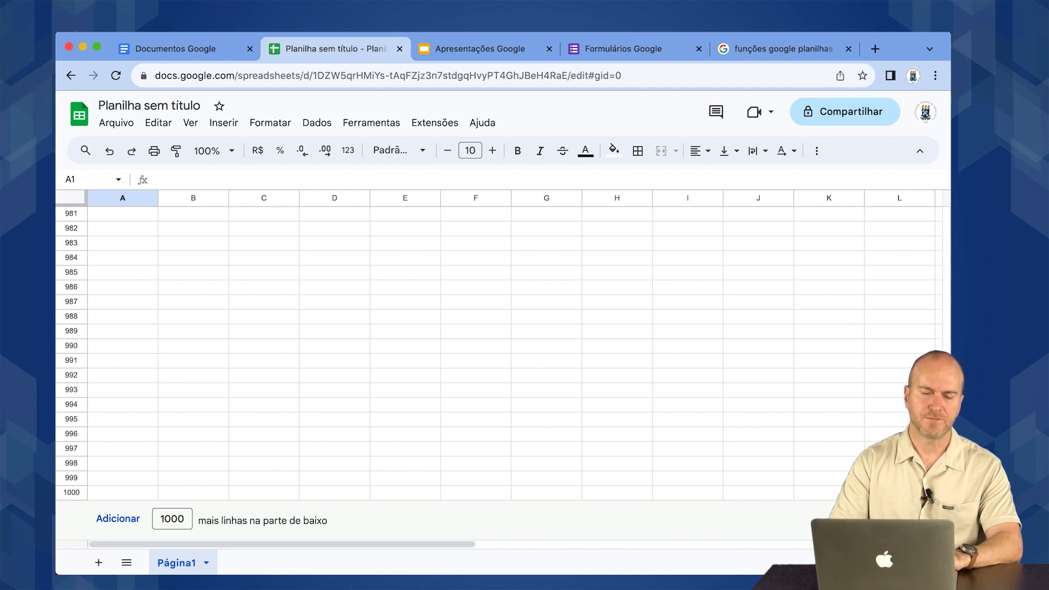
pyautogui.click(162, 515)
pyautogui.write('0')
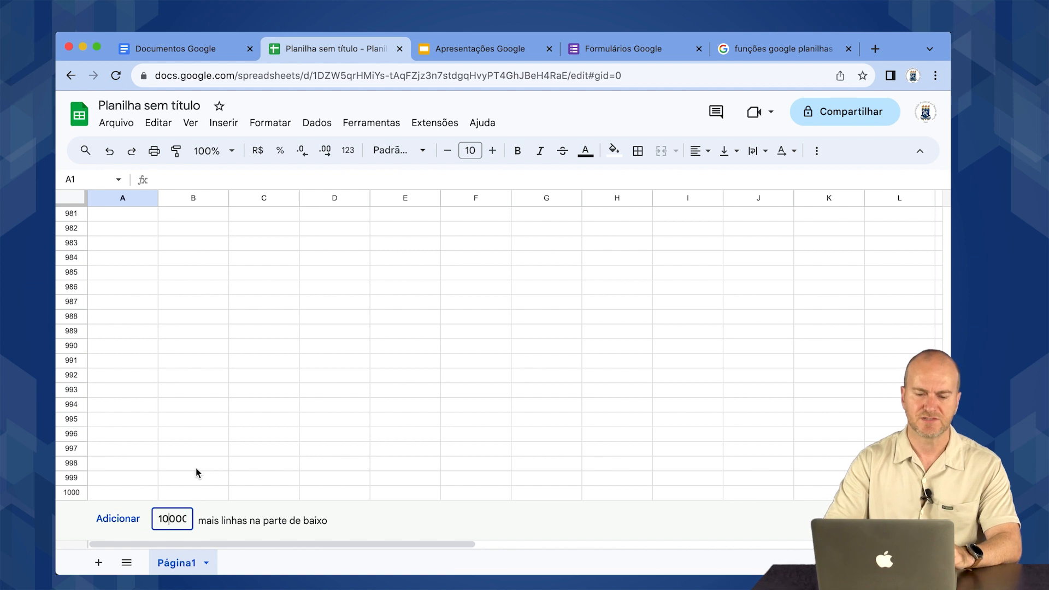
pyautogui.scroll(20, 196, 469)
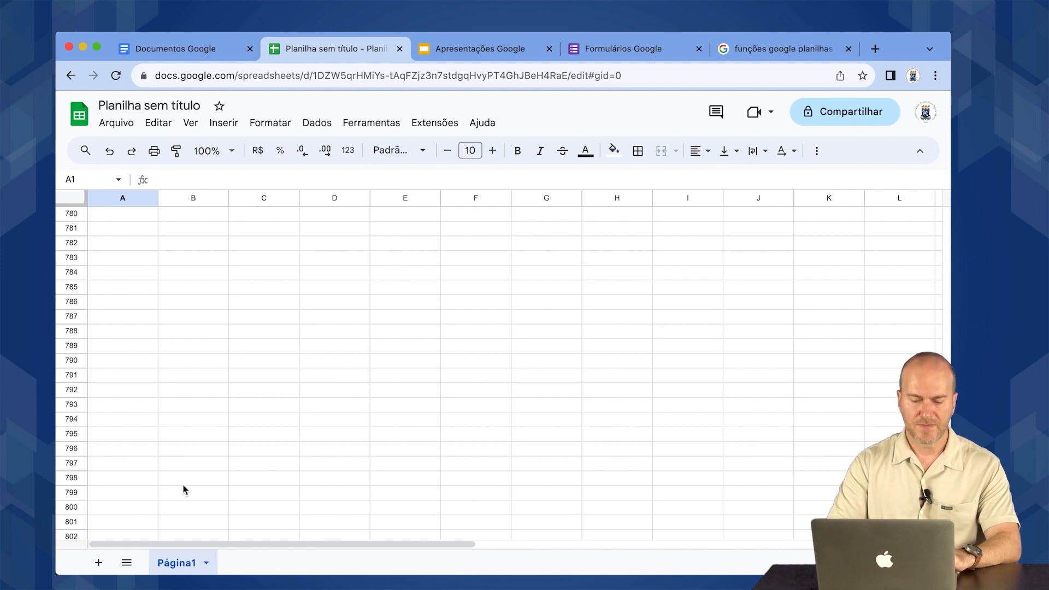
# Insert one column to the right of column W.
pyautogui.moveTo(235, 542); pyautogui.dragTo(748, 546)
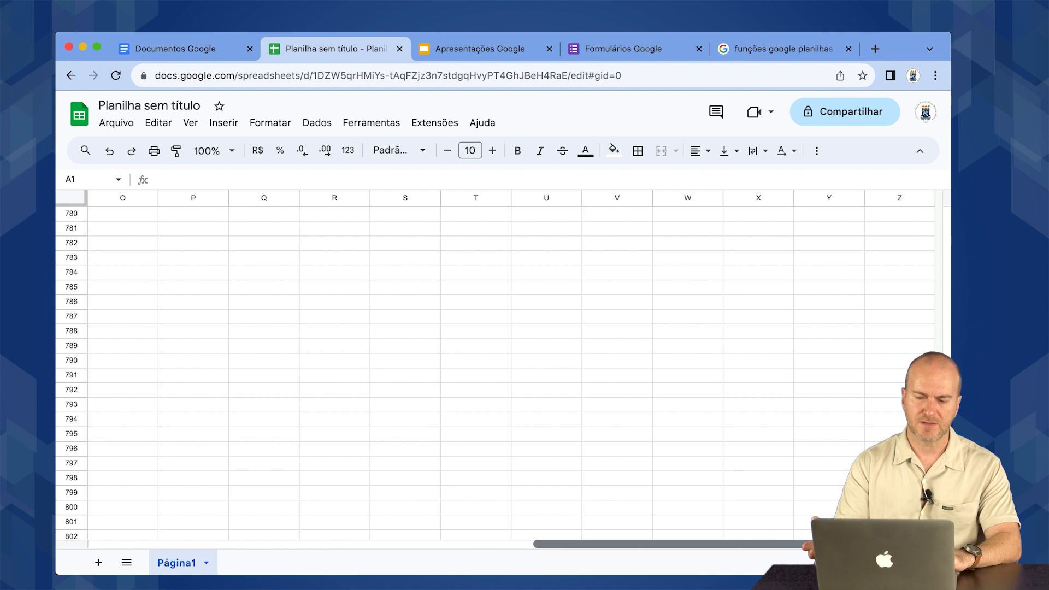
pyautogui.click(899, 199)
pyautogui.rightClick(899, 201)
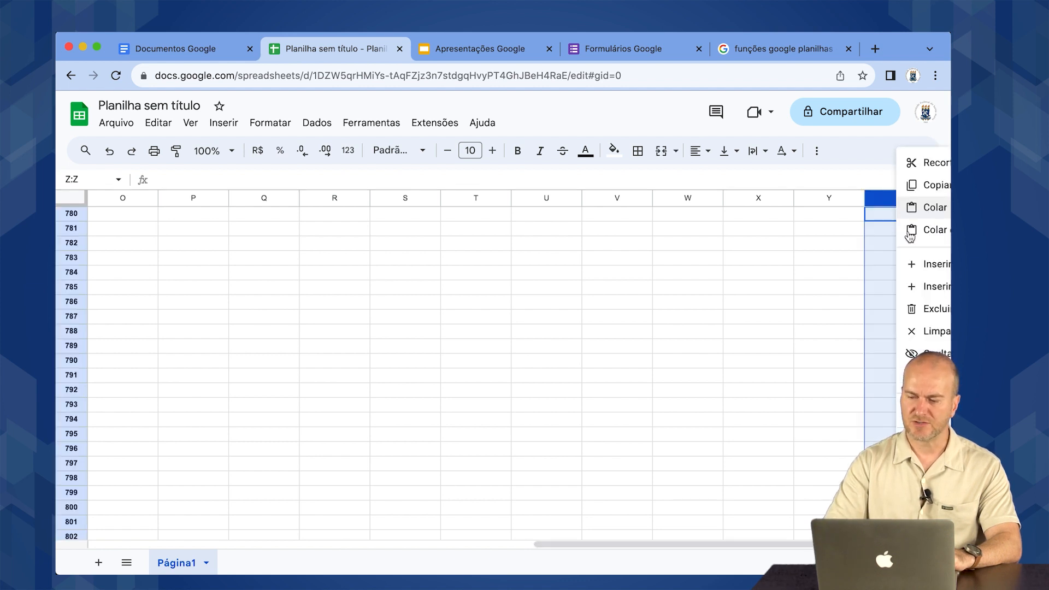
pyautogui.click(680, 201)
pyautogui.rightClick(680, 201)
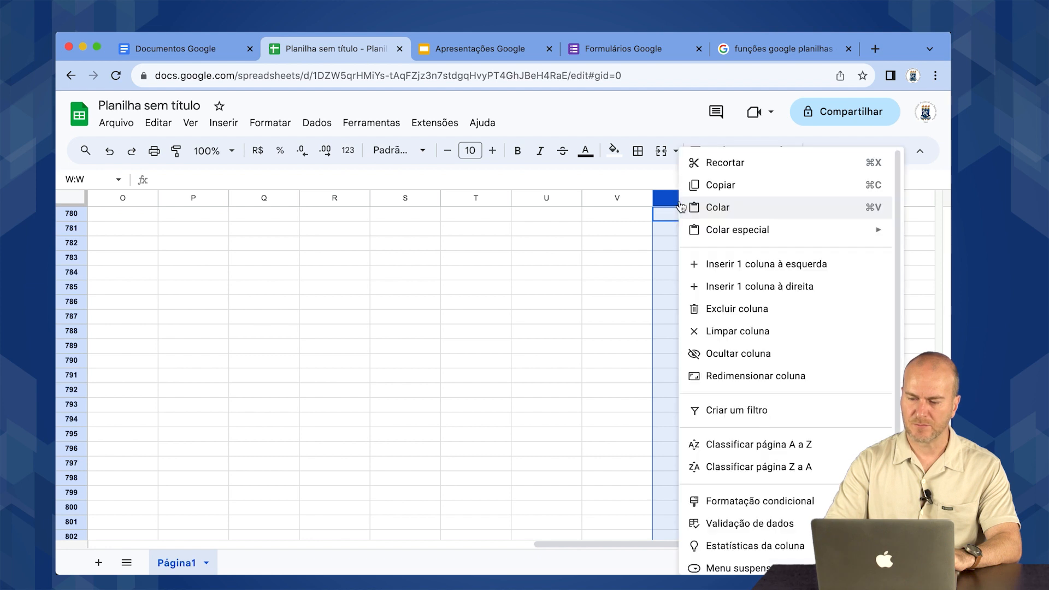
pyautogui.click(793, 288)
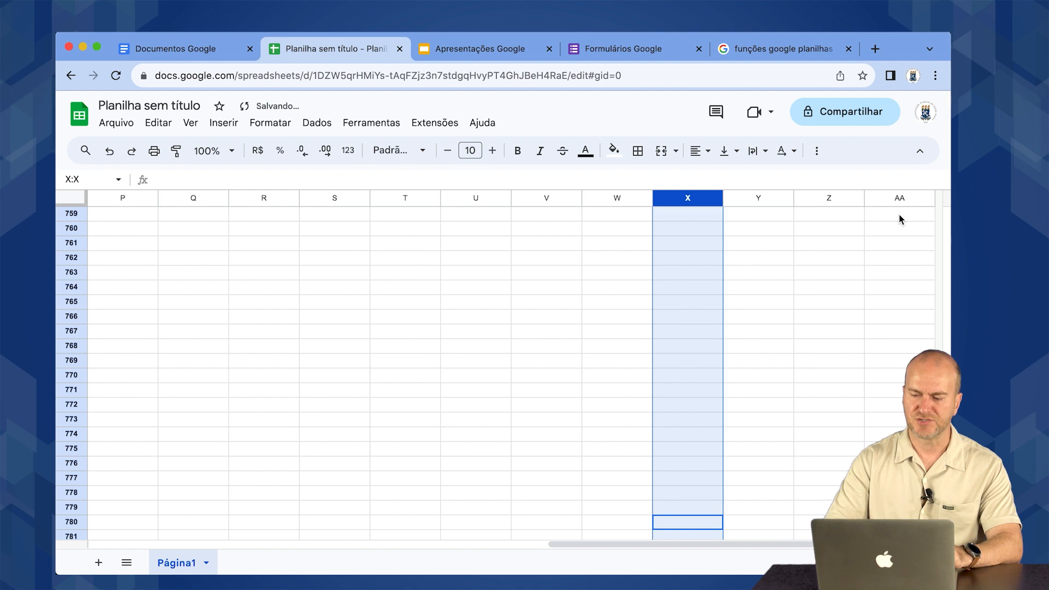
# Select cell AA759 in the last column and move the selection cell by cell along the row to A759.
pyautogui.click(899, 215)
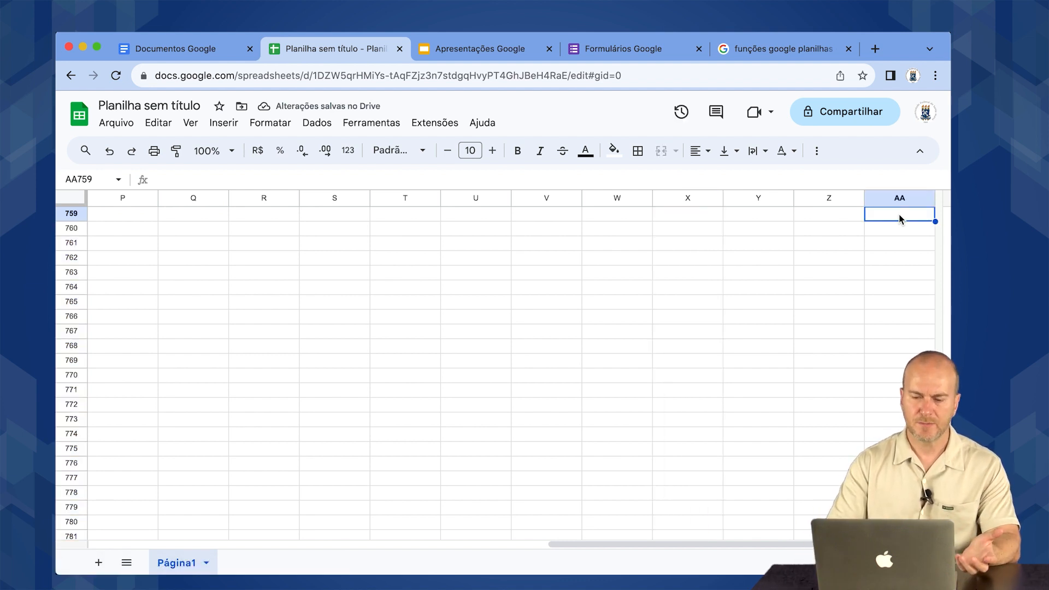
pyautogui.press('Left')
pyautogui.press('Left')
pyautogui.press('Left')
pyautogui.press('Left')
pyautogui.press('Left')
pyautogui.press('Left')
pyautogui.press('Left')
pyautogui.press('Left')
pyautogui.press('Left')
pyautogui.press('Left')
pyautogui.press('Left')
pyautogui.press('Left')
pyautogui.press('Left')
pyautogui.press('Left')
pyautogui.press('Left')
pyautogui.press('Left')
pyautogui.press('Left')
pyautogui.press('Left')
pyautogui.press('Left')
pyautogui.press('Left')
pyautogui.press('Left')
pyautogui.press('Left')
pyautogui.press('Left')
pyautogui.press('Left')
pyautogui.press('Left')
pyautogui.press('Left')
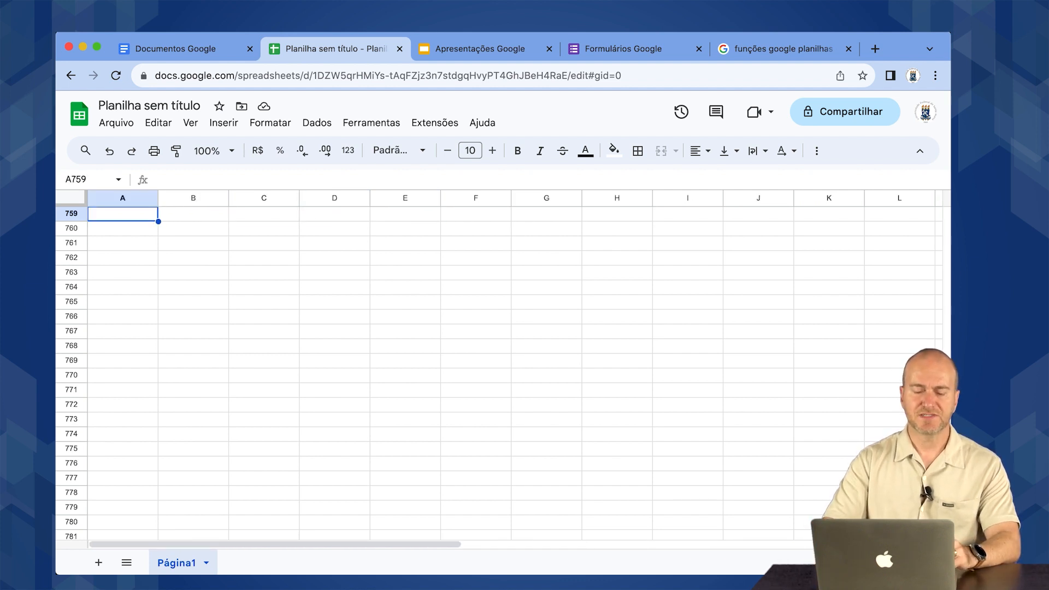
# Select cell B763 and move the selection cell by cell back up to A759.
pyautogui.click(227, 273)
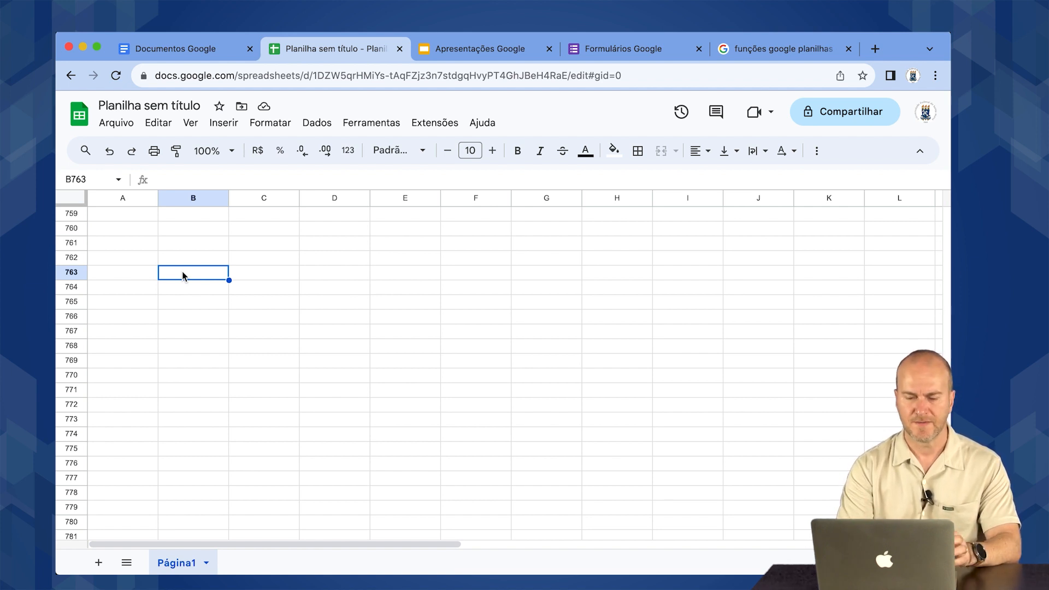
pyautogui.press('Up')
pyautogui.press('Up')
pyautogui.press('Up')
pyautogui.press('Up')
pyautogui.press('Left')
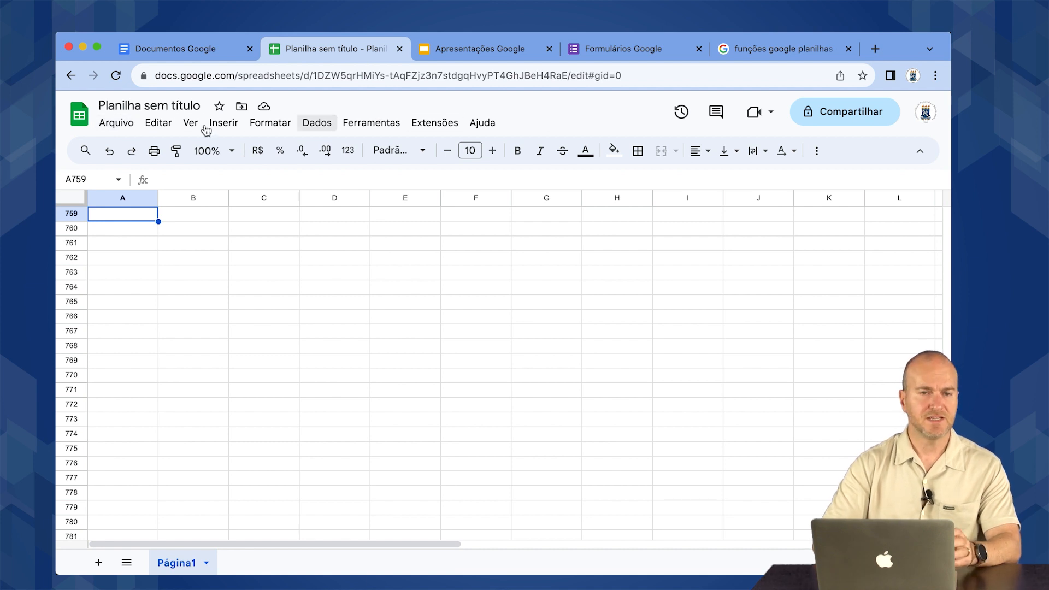
# Open the Primeiro arquivo document and compare its command categories with the spreadsheet's, examining the Dados commands.
pyautogui.click(194, 49)
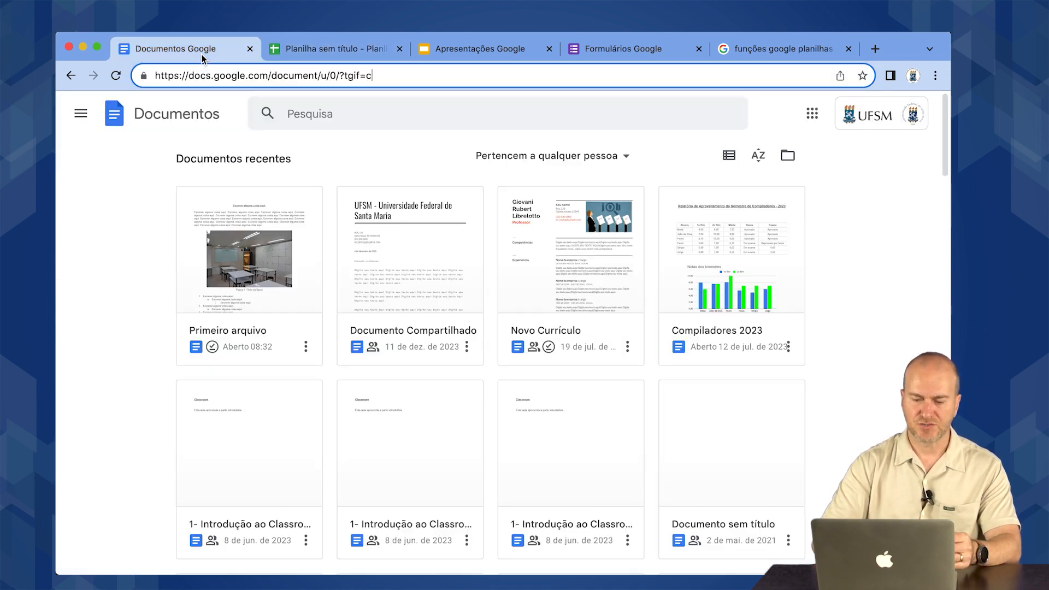
pyautogui.click(298, 242)
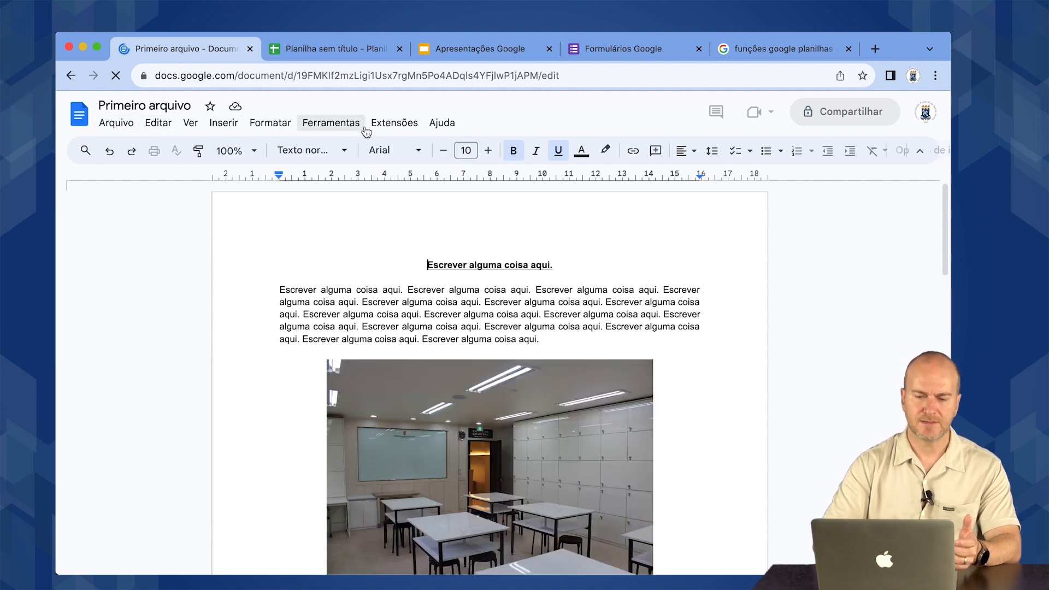
pyautogui.click(339, 48)
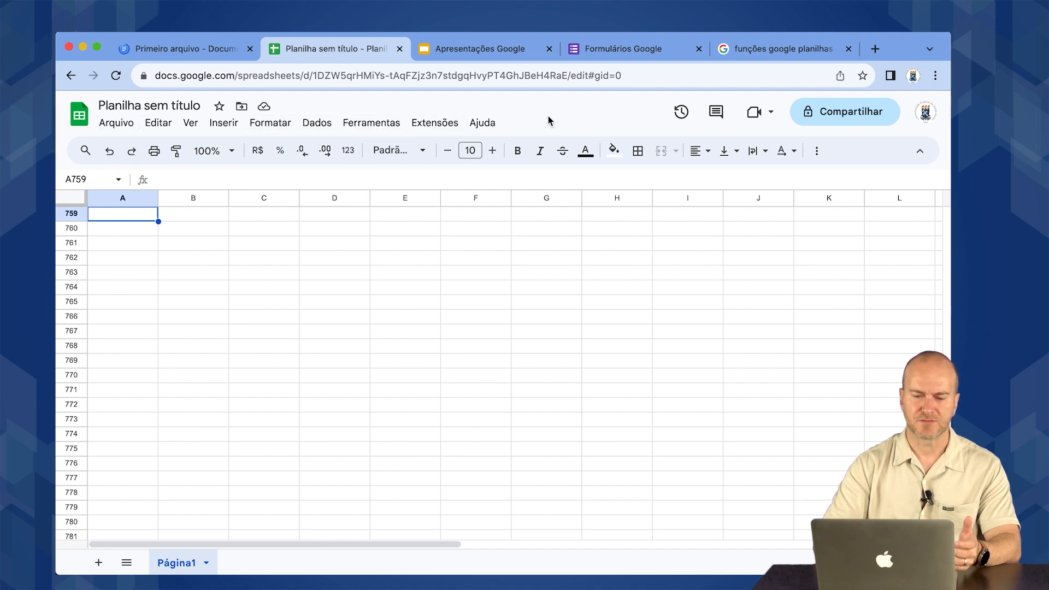
pyautogui.click(319, 128)
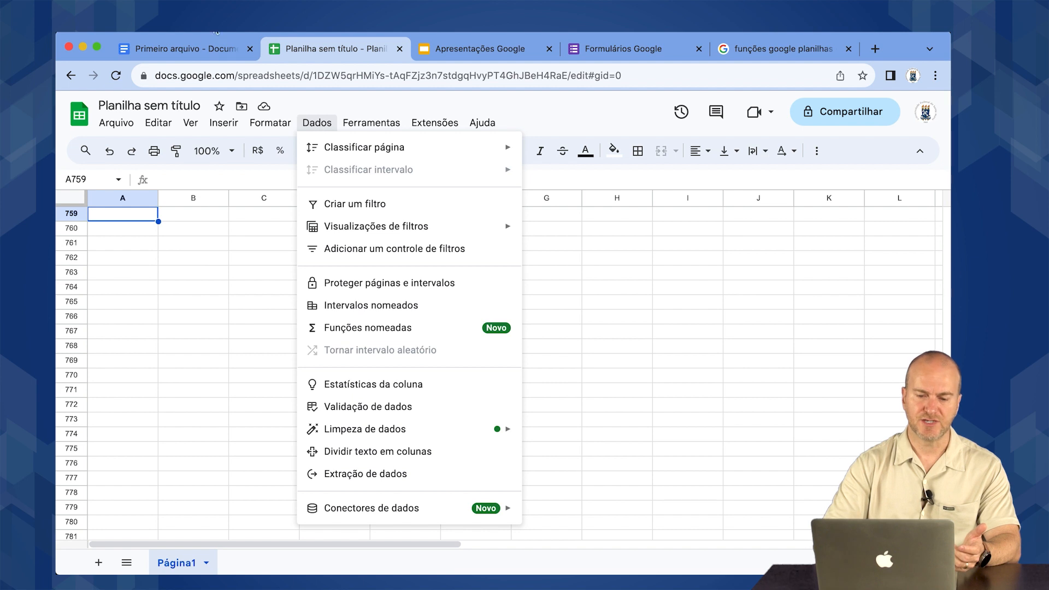
pyautogui.click(200, 47)
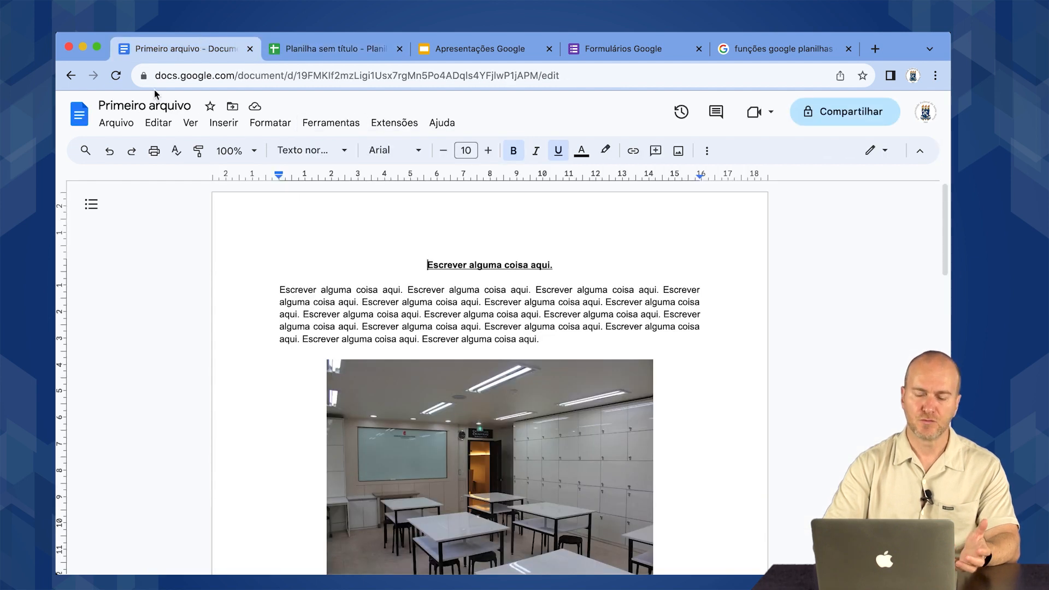
pyautogui.click(294, 50)
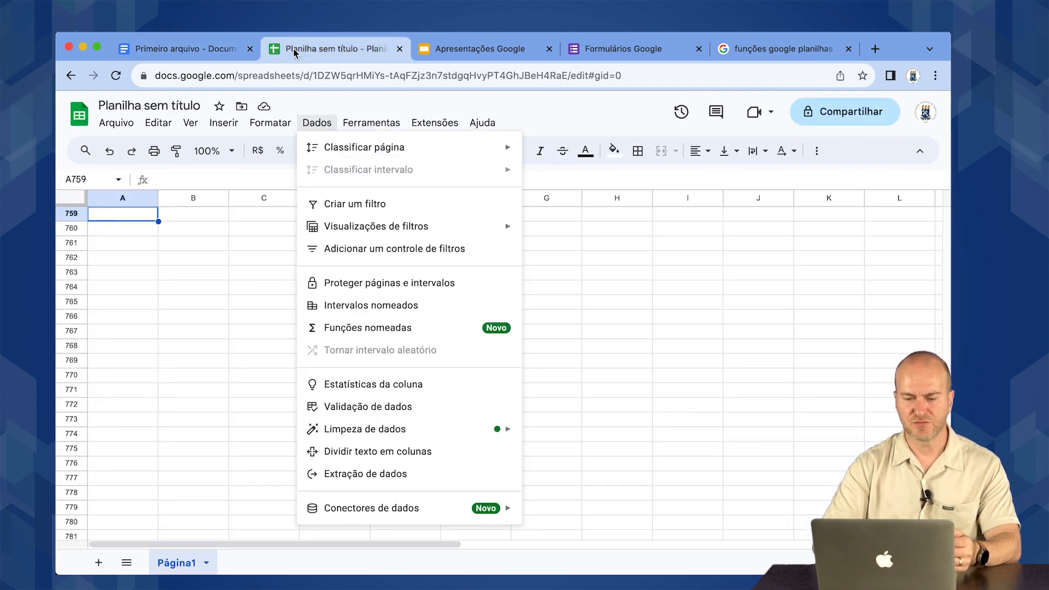
pyautogui.click(317, 125)
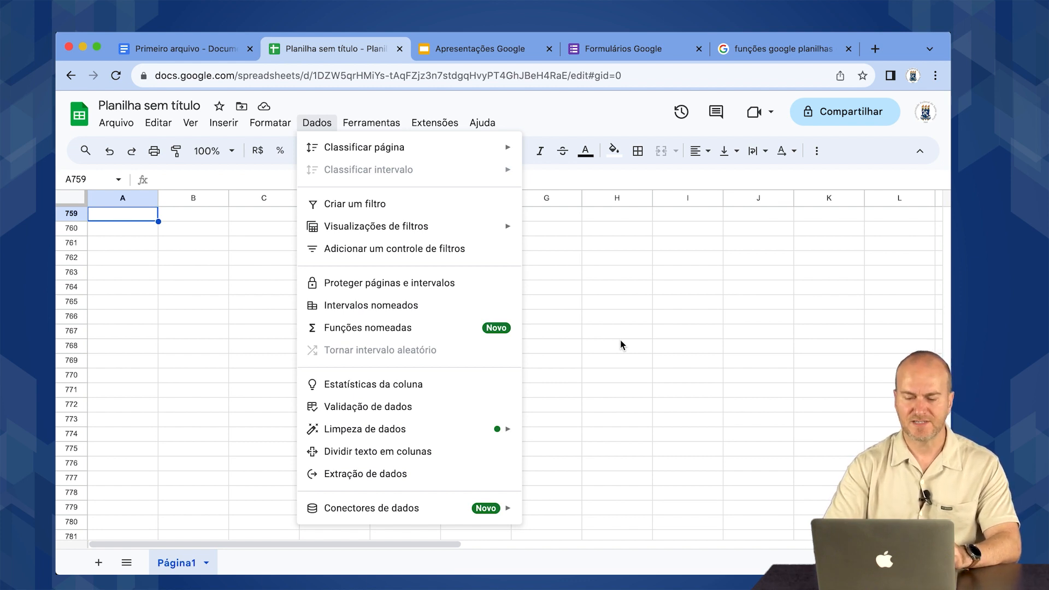
pyautogui.click(565, 341)
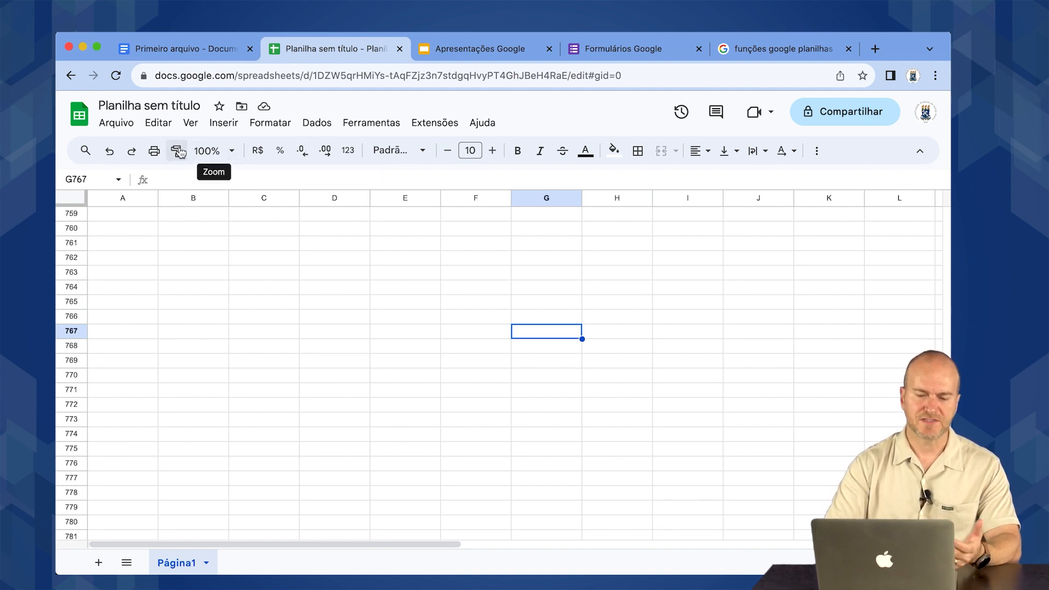
# Zoom the sheet to 125% and return it to 100%.
pyautogui.click(230, 153)
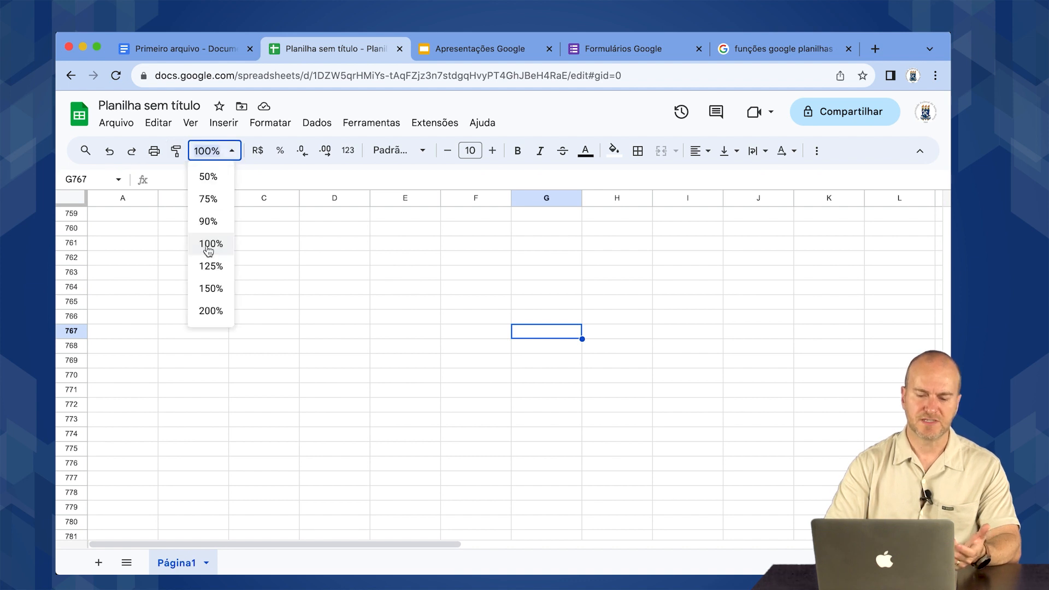
pyautogui.click(211, 266)
pyautogui.click(231, 154)
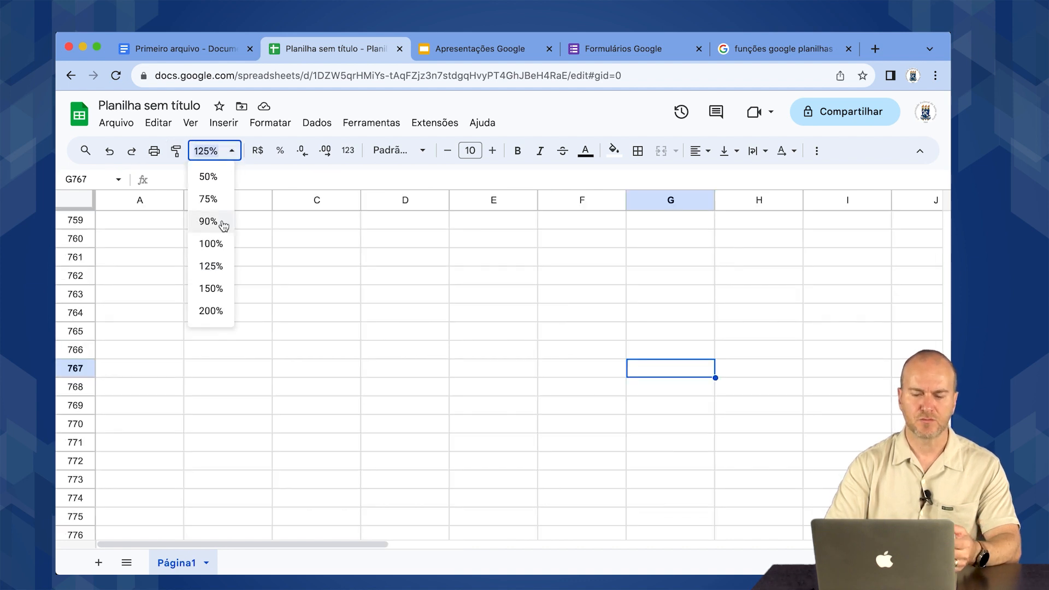
pyautogui.click(215, 242)
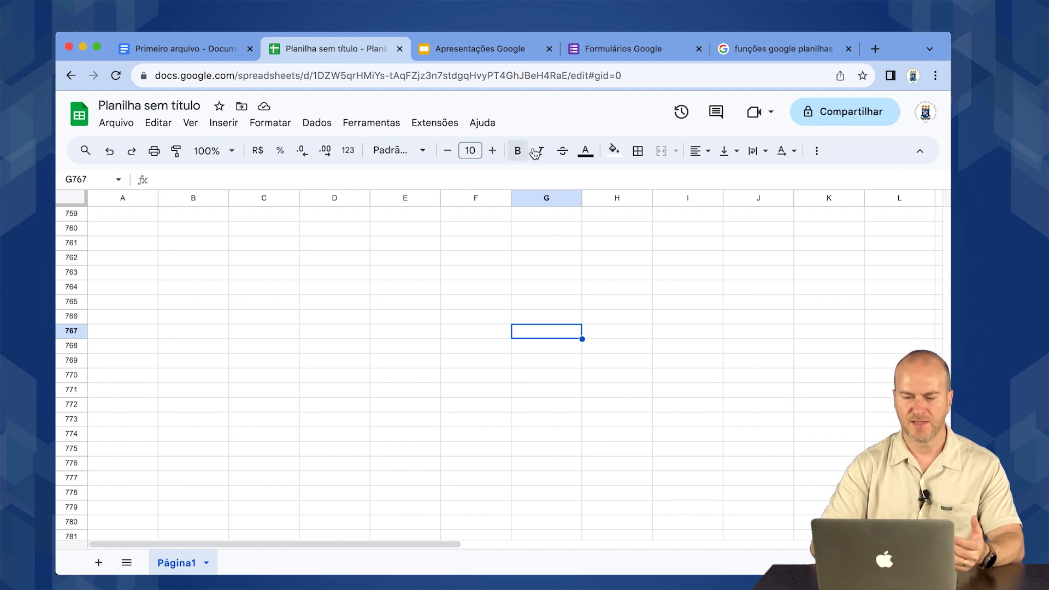
# Review the available fonts without choosing one, and display the additional hidden tools.
pyautogui.click(422, 156)
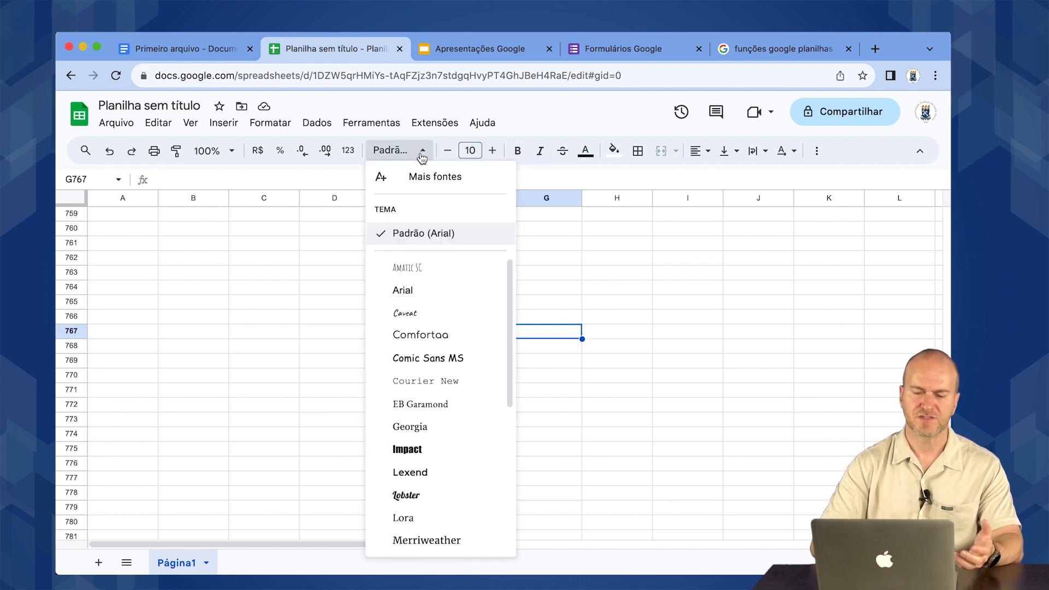
pyautogui.click(422, 157)
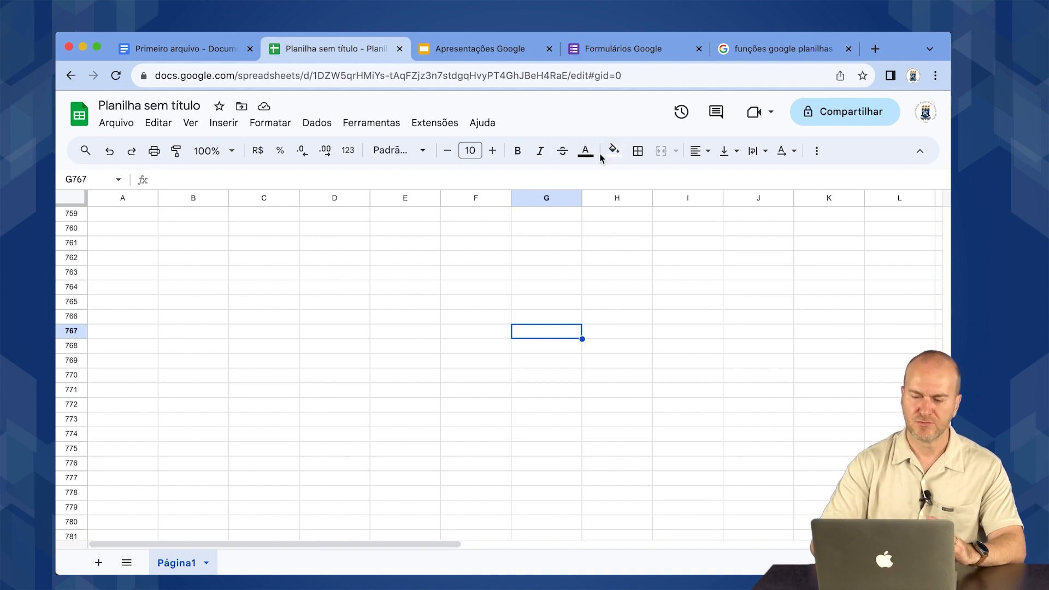
pyautogui.click(816, 156)
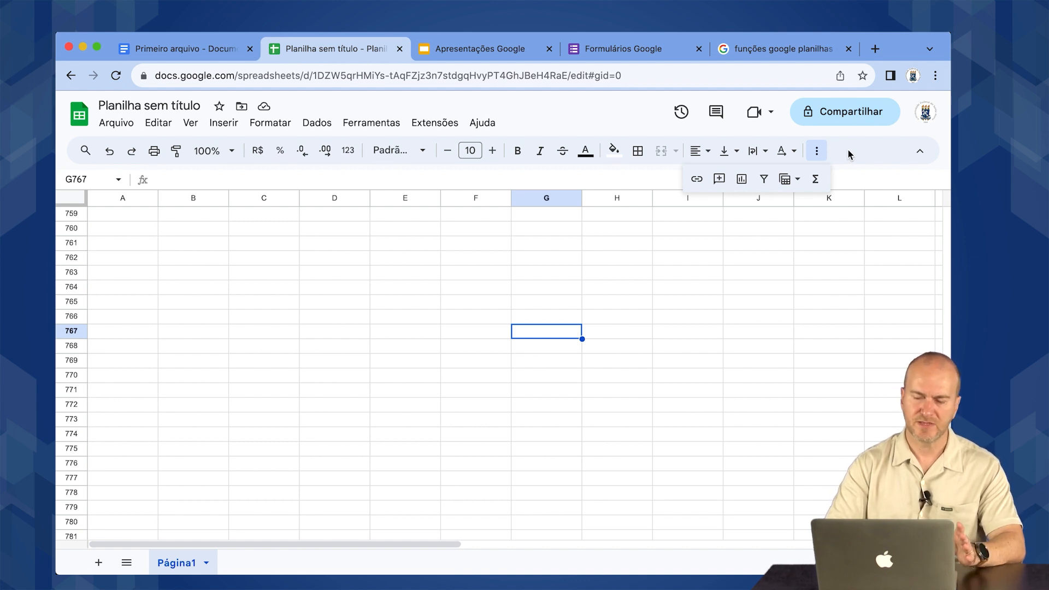
# Compare the spreadsheet's Ver and Editar commands with the Editar commands of the Primeiro arquivo document.
pyautogui.click(363, 123)
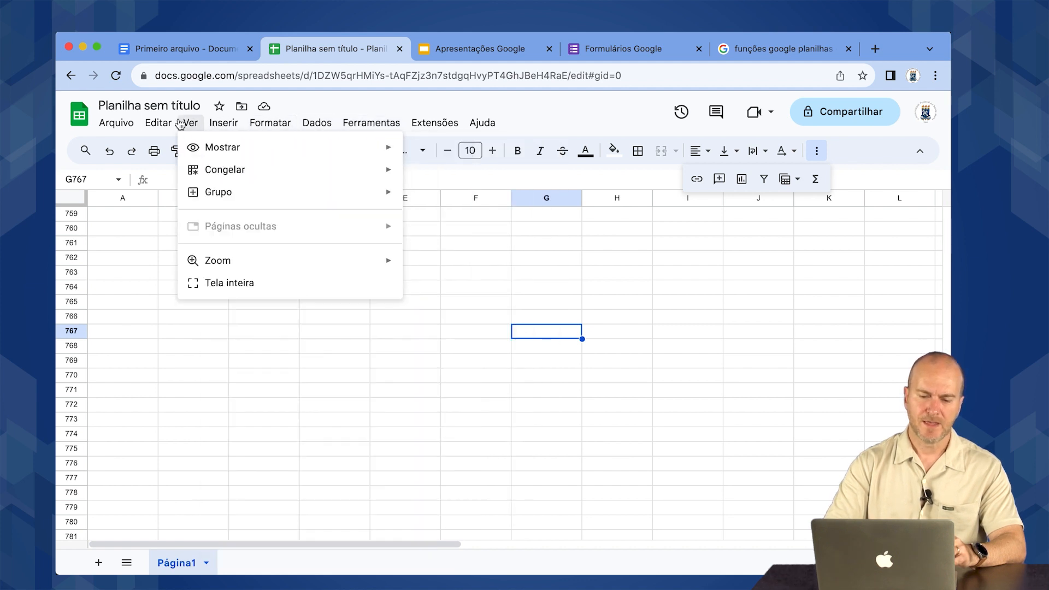
pyautogui.moveTo(161, 126)
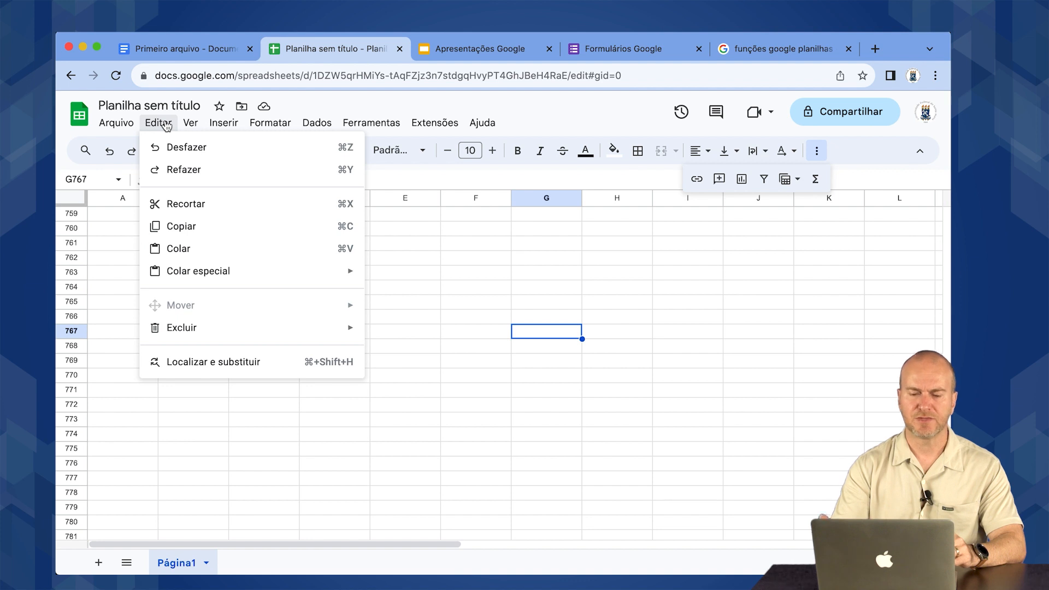
pyautogui.click(186, 49)
pyautogui.click(159, 122)
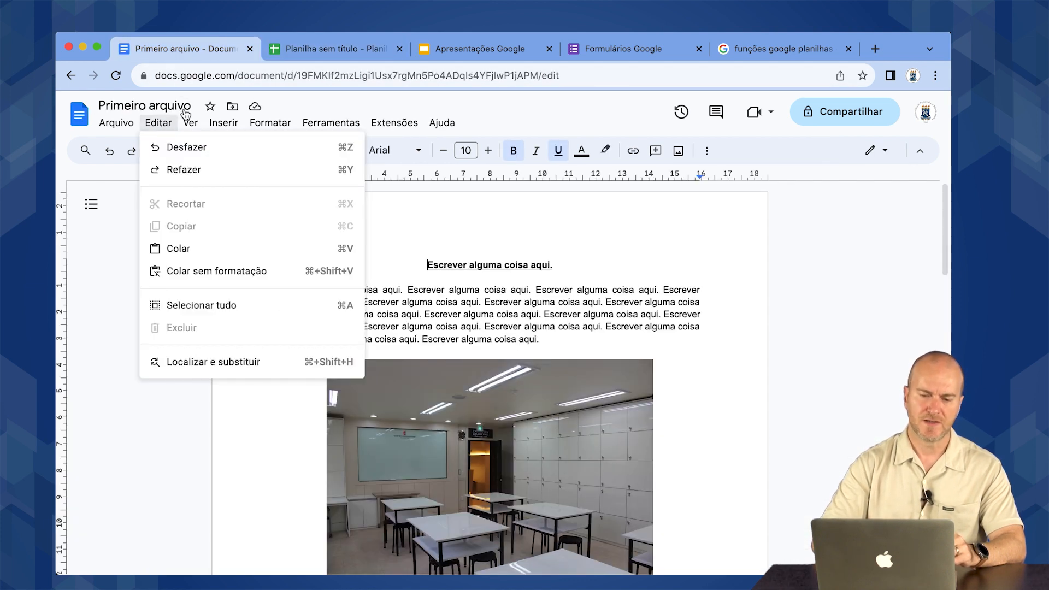
pyautogui.click(295, 49)
# Copy cell G767 in the spreadsheet and display the Editar commands again.
pyautogui.click(157, 124)
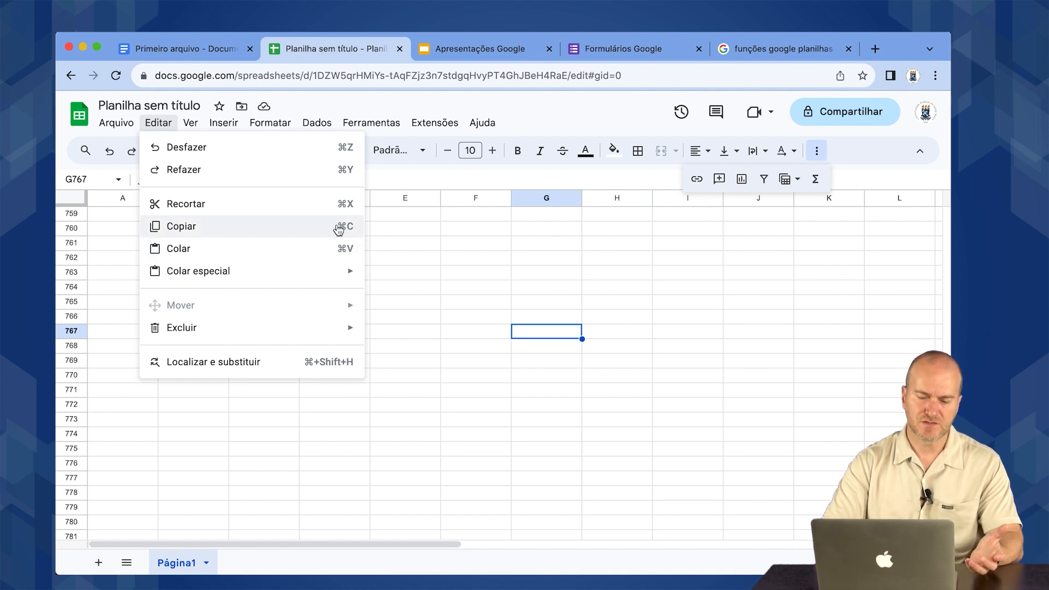
pyautogui.click(304, 228)
pyautogui.click(158, 122)
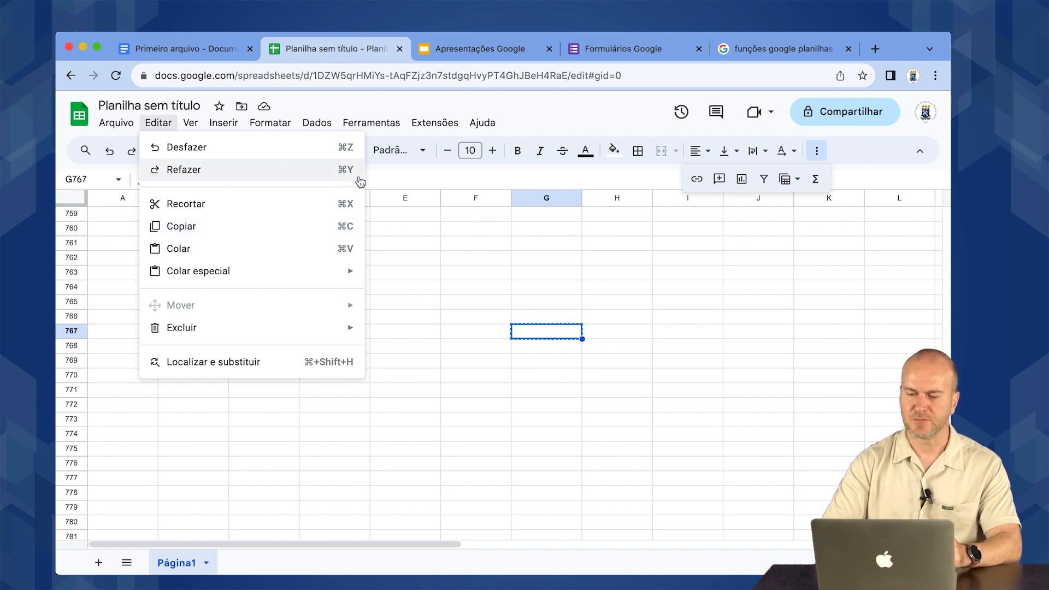
# Hide the additional tools and compare the spreadsheet's sharing option with the one in the Primeiro arquivo document.
pyautogui.click(496, 234)
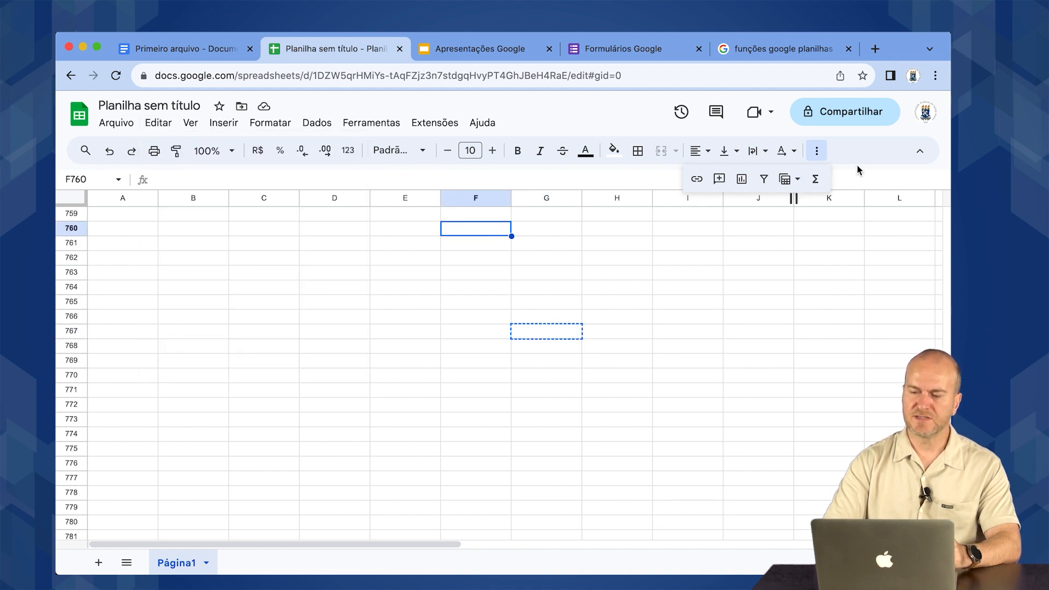
pyautogui.click(817, 151)
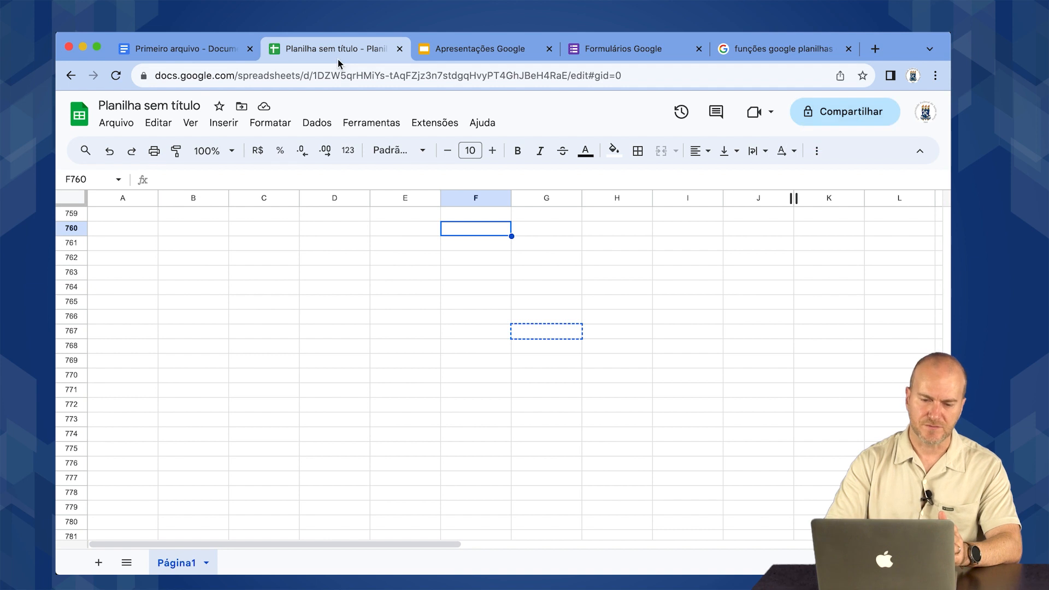
pyautogui.click(186, 48)
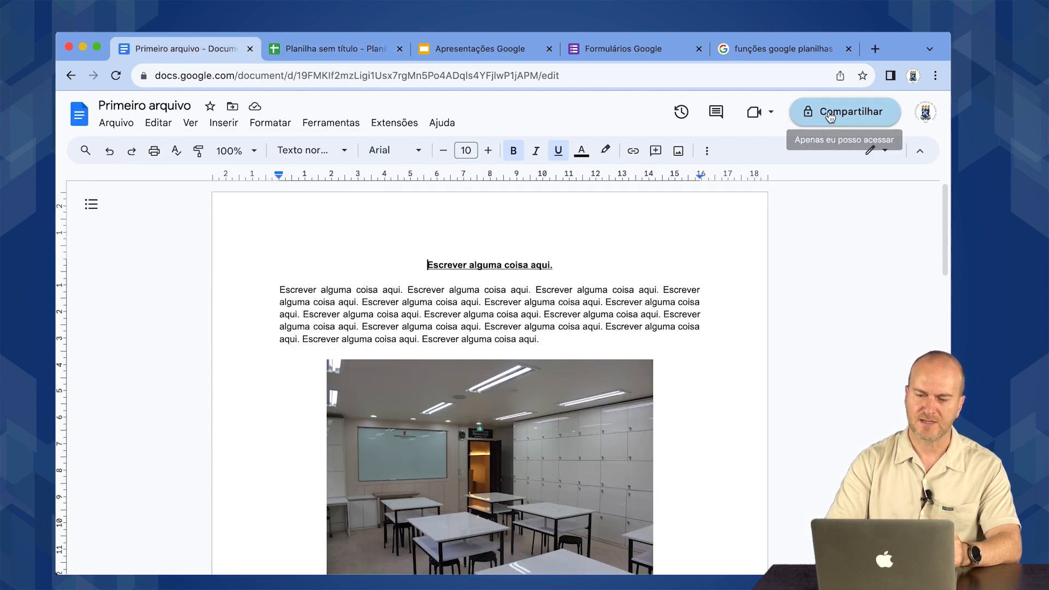
pyautogui.click(345, 48)
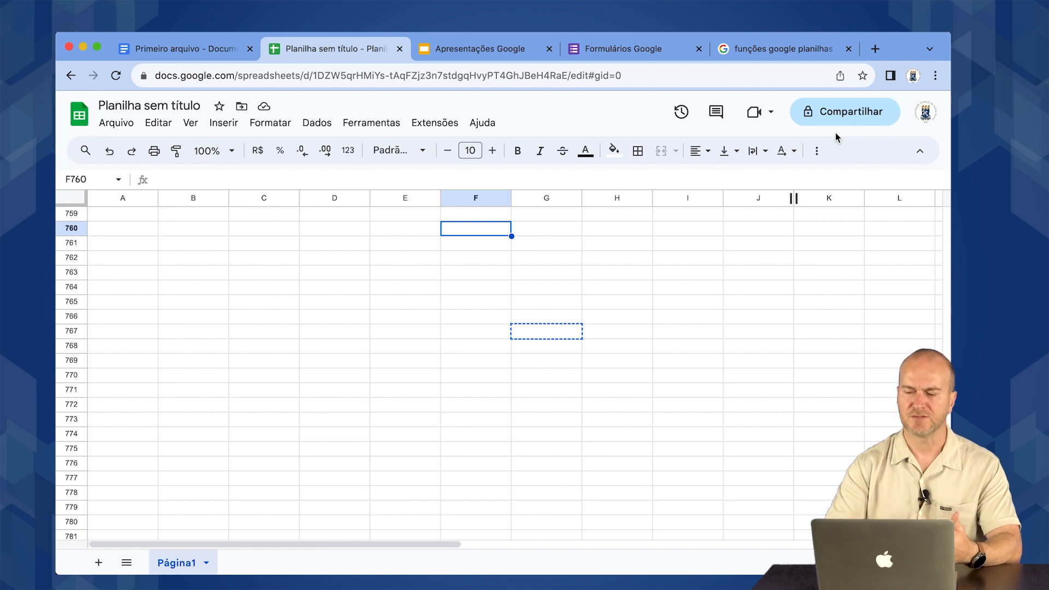
# Name the spreadsheet "Planilha do curso de Sheets" while opening its sharing settings, and leave them without adding anyone.
pyautogui.click(839, 111)
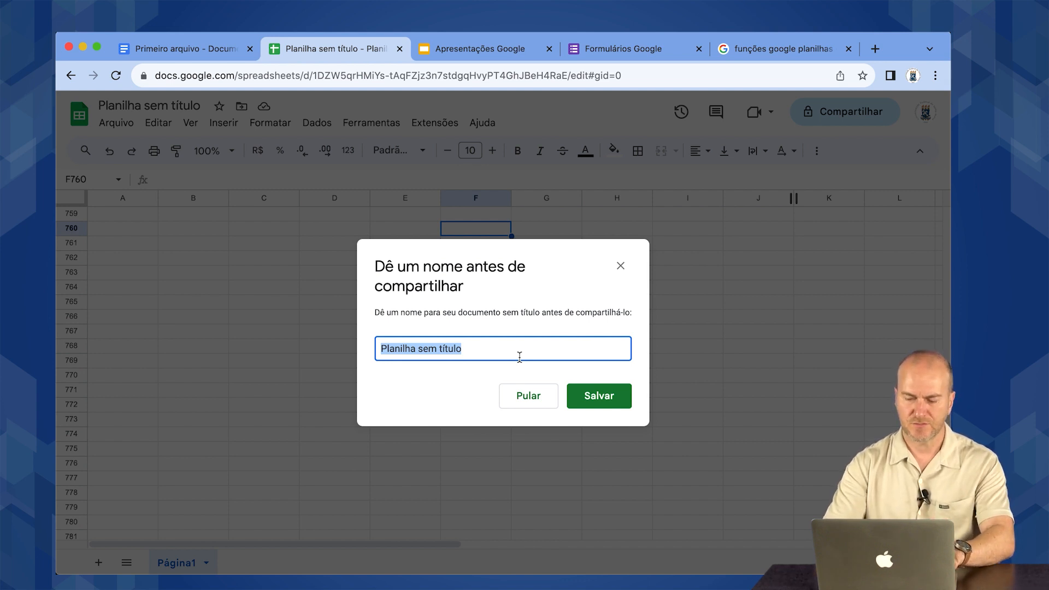
pyautogui.write('Planilha do curso de Sheets')
pyautogui.press('Return')
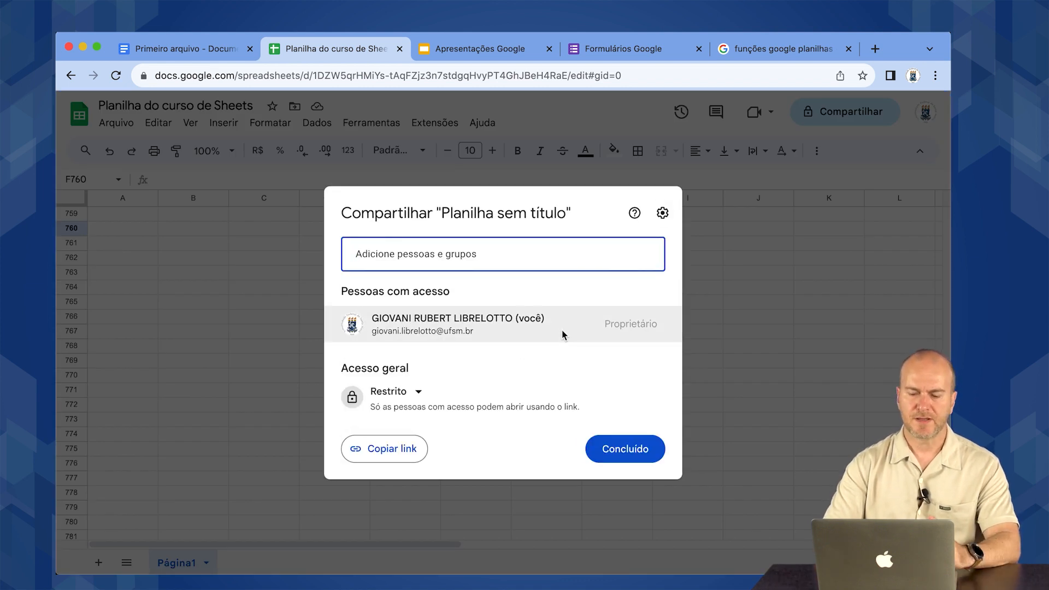
pyautogui.moveTo(562, 334)
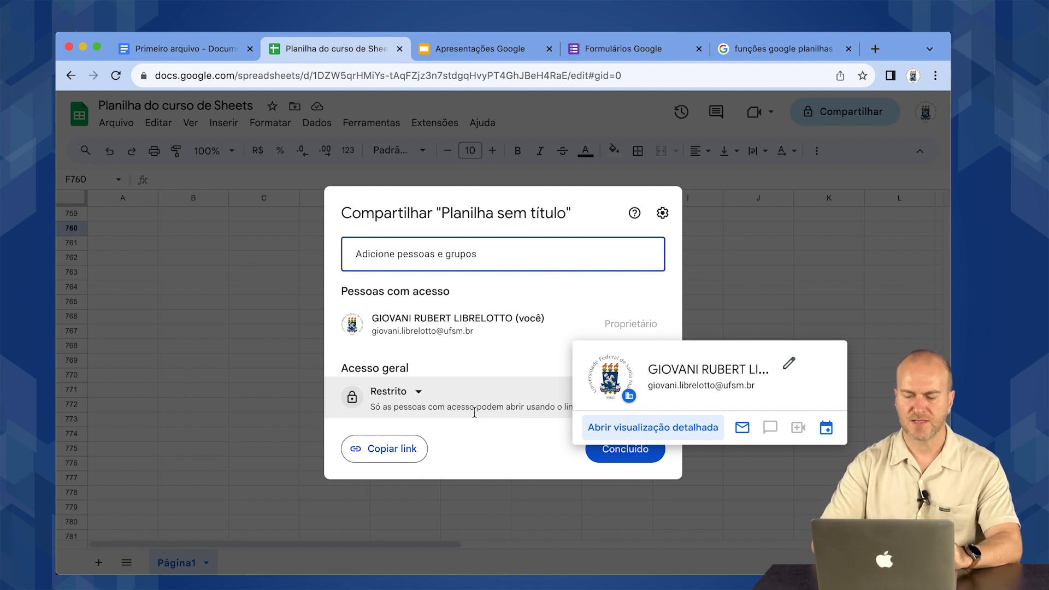
pyautogui.click(498, 447)
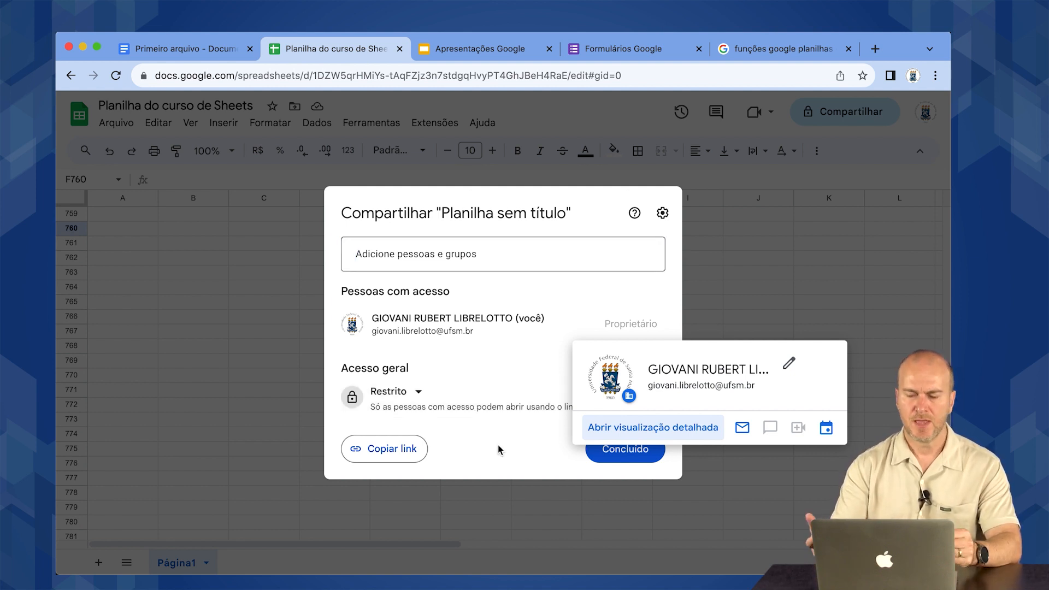
pyautogui.click(821, 302)
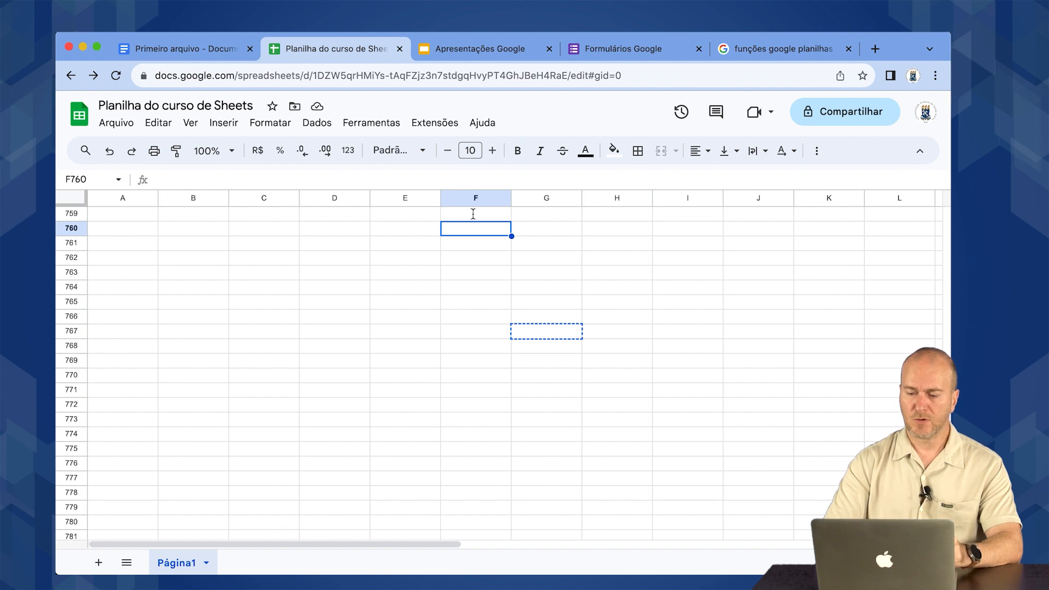
# Return to the Planilhas home page and open the "Funções do Planilhas" spreadsheet.
pyautogui.click(357, 331)
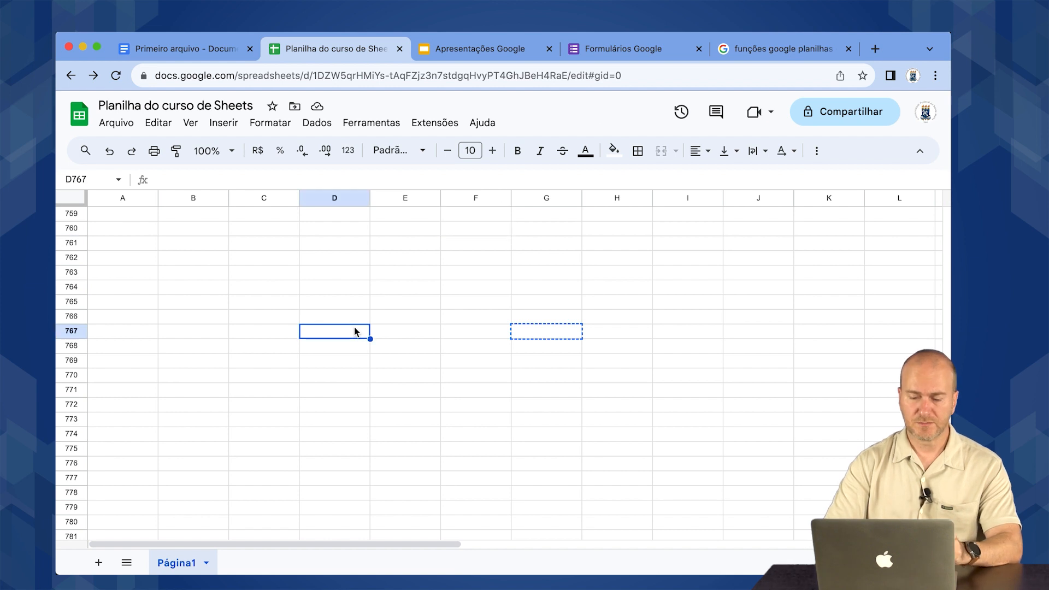
pyautogui.click(179, 230)
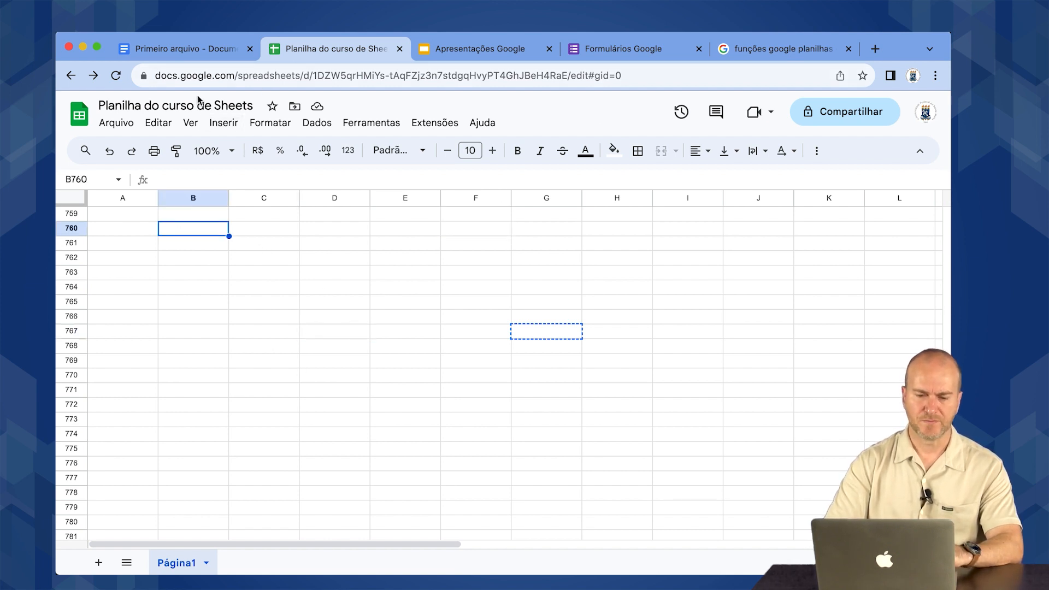
pyautogui.click(79, 119)
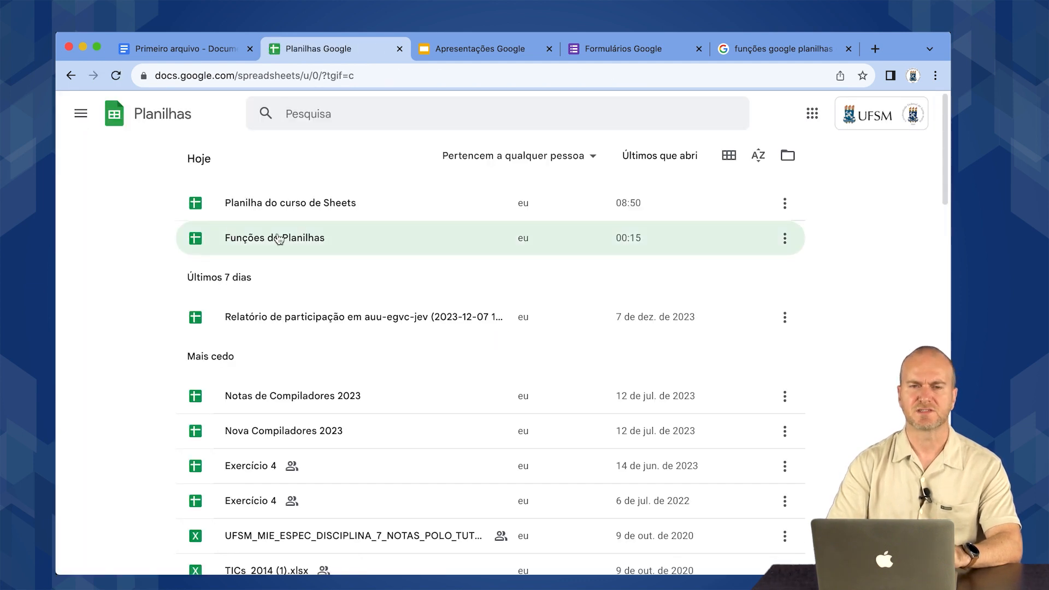
pyautogui.click(279, 239)
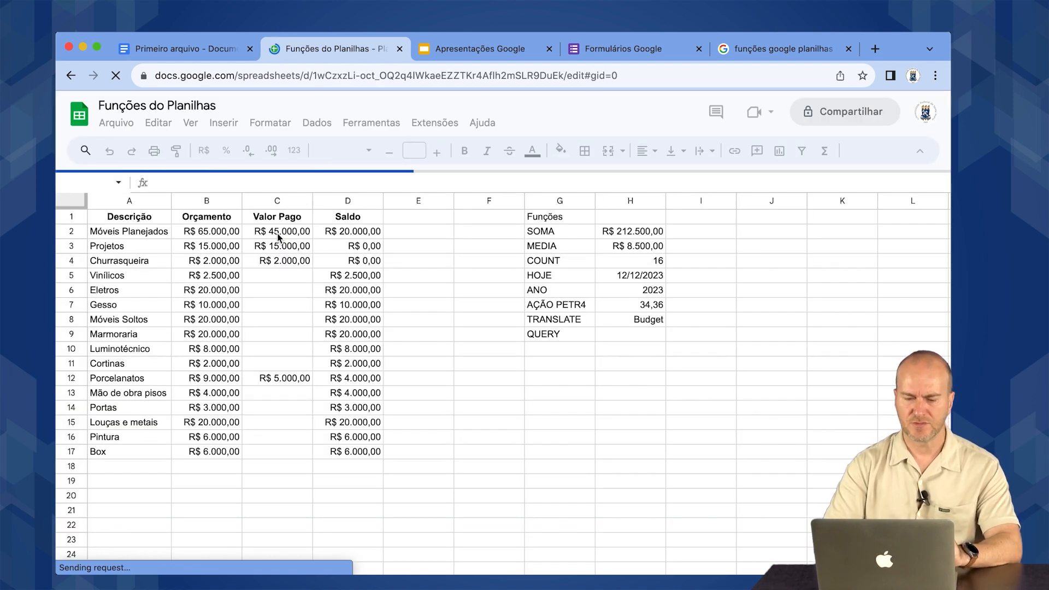
pyautogui.click(443, 449)
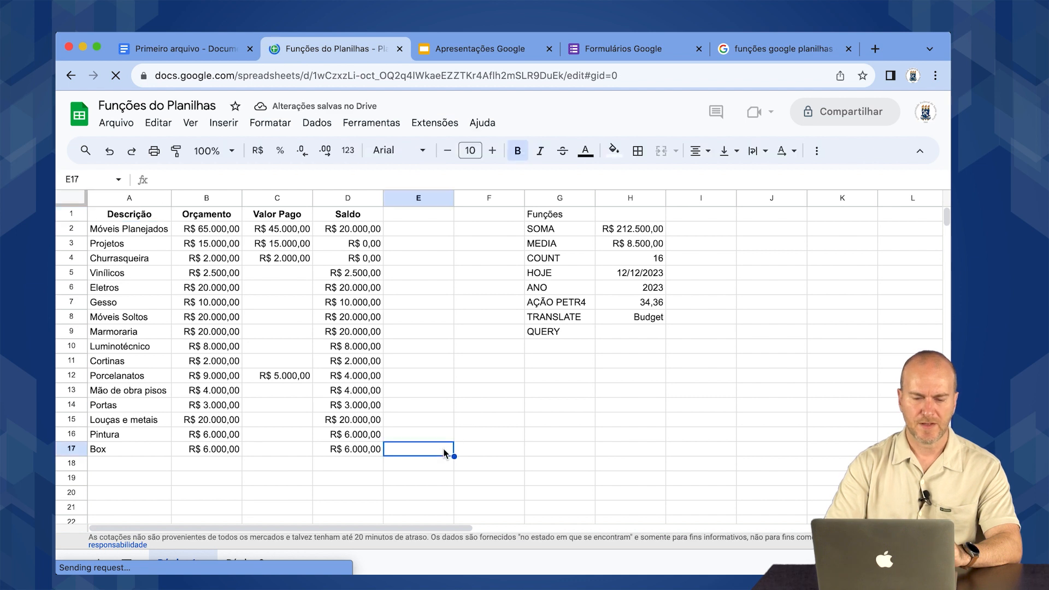
# Select the Descrição column from its header to Box, cells A1:A17.
pyautogui.click(122, 218)
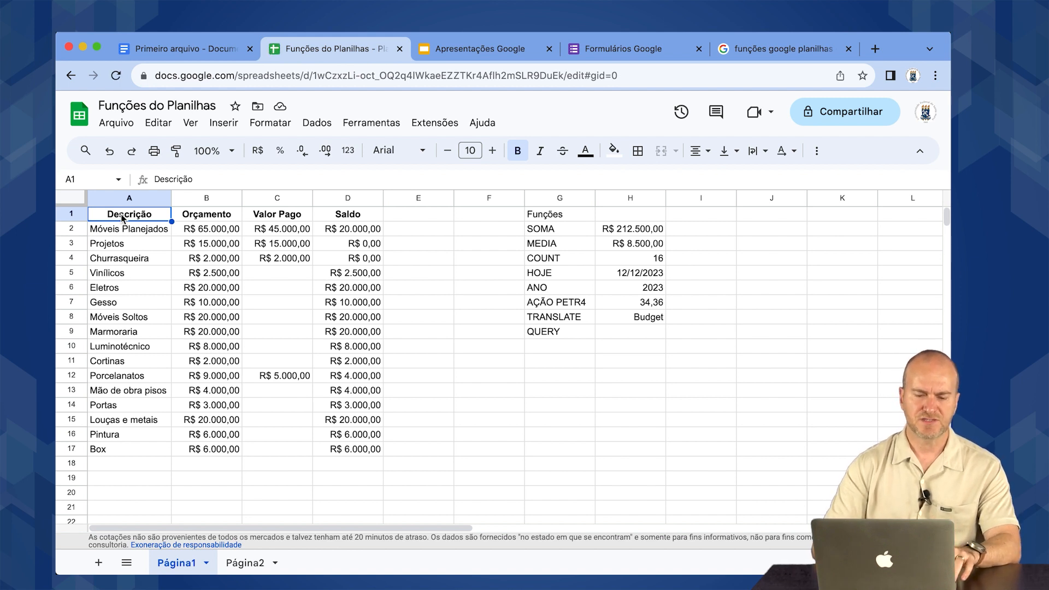
pyautogui.hotkey('shift', 'Down')
pyautogui.hotkey('shift', 'Down')
pyautogui.hotkey('shift', 'Down')
pyautogui.hotkey('shift', 'Down')
pyautogui.hotkey('shift', 'Down')
pyautogui.hotkey('shift', 'Down')
pyautogui.hotkey('shift', 'Down')
pyautogui.hotkey('shift', 'Down')
pyautogui.hotkey('shift', 'Down')
pyautogui.hotkey('shift', 'Down')
pyautogui.hotkey('shift', 'Down')
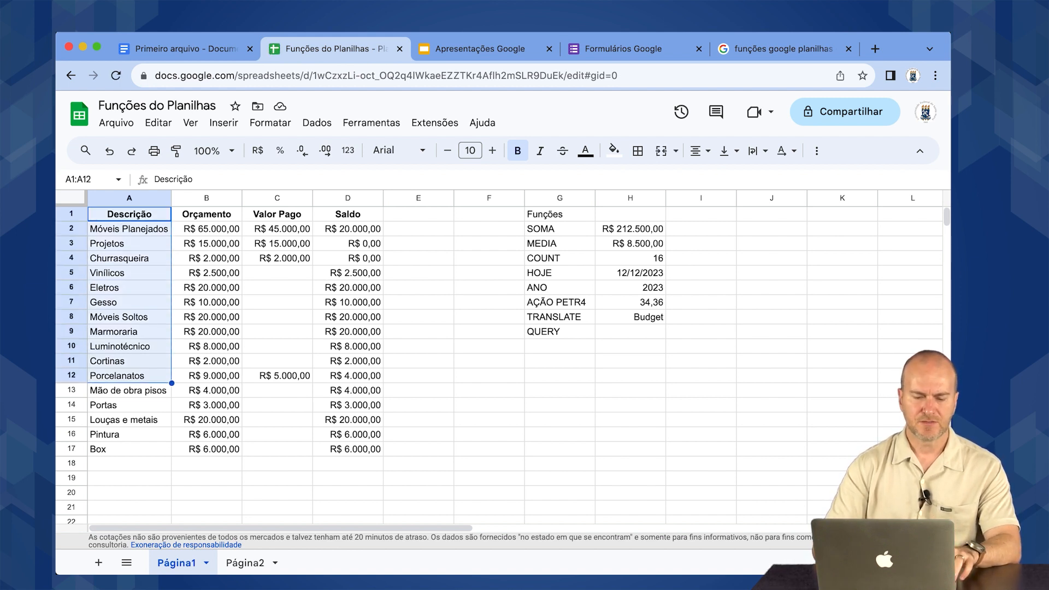
pyautogui.hotkey('shift', 'Down')
pyautogui.hotkey('shift', 'Down')
pyautogui.hotkey('shift', 'Down')
pyautogui.hotkey('shift', 'Down')
pyautogui.hotkey('shift', 'Down')
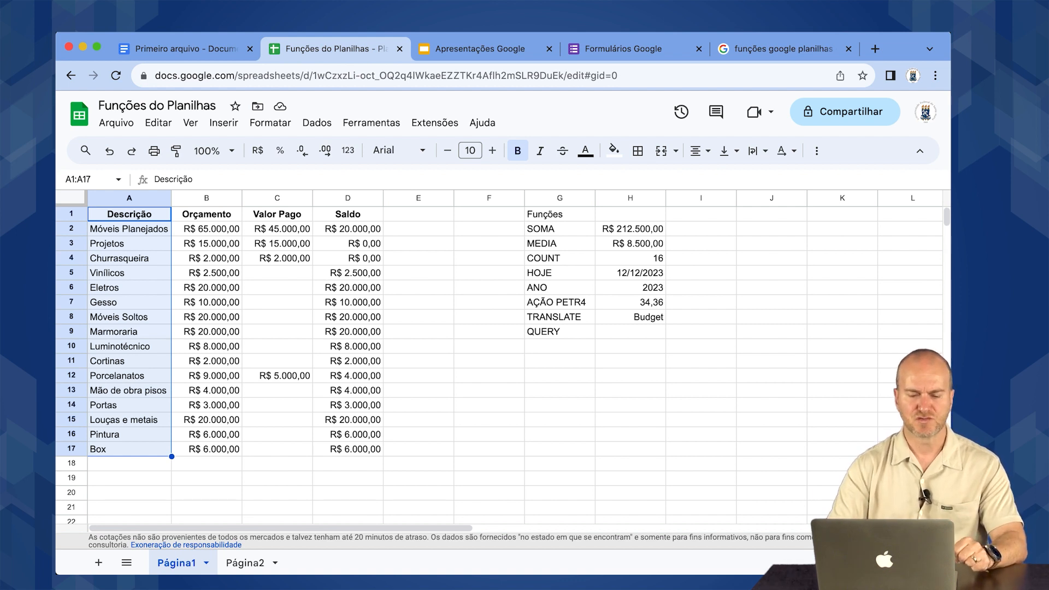
# Step down through the individual descriptions in column A to Box in A17.
pyautogui.press('Down')
pyautogui.press('Down')
pyautogui.press('Down')
pyautogui.press('Down')
pyautogui.press('Down')
pyautogui.press('Down')
pyautogui.press('Down')
pyautogui.press('Down')
pyautogui.press('Down')
pyautogui.press('Down')
pyautogui.press('Down')
pyautogui.press('Down')
pyautogui.press('Down')
pyautogui.press('Down')
pyautogui.press('Down')
pyautogui.press('Down')
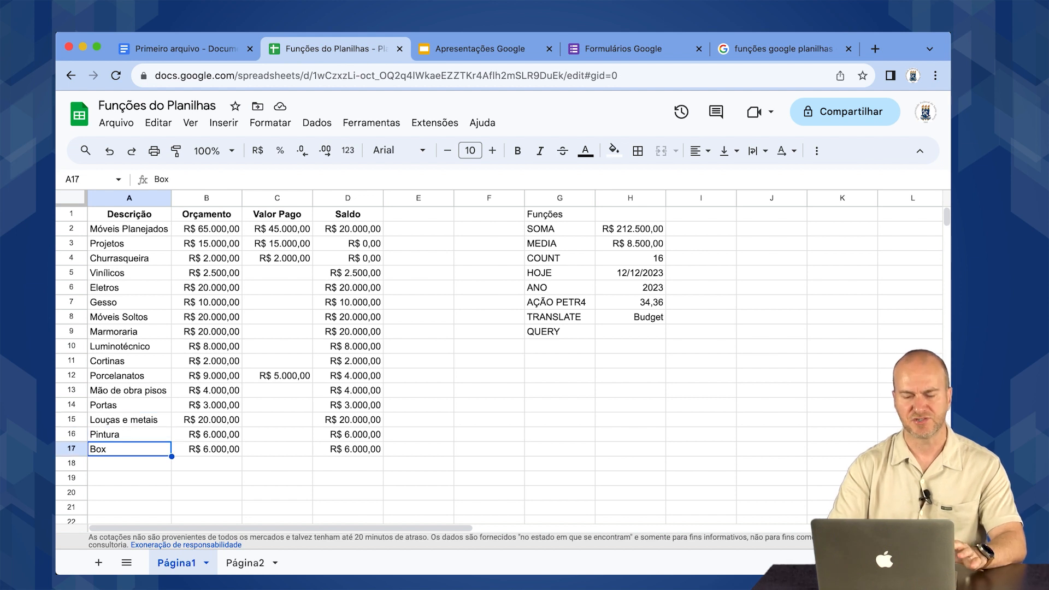
# Select the Orçamento column from Box's value up to its header, cells B1:B17.
pyautogui.press('Right')
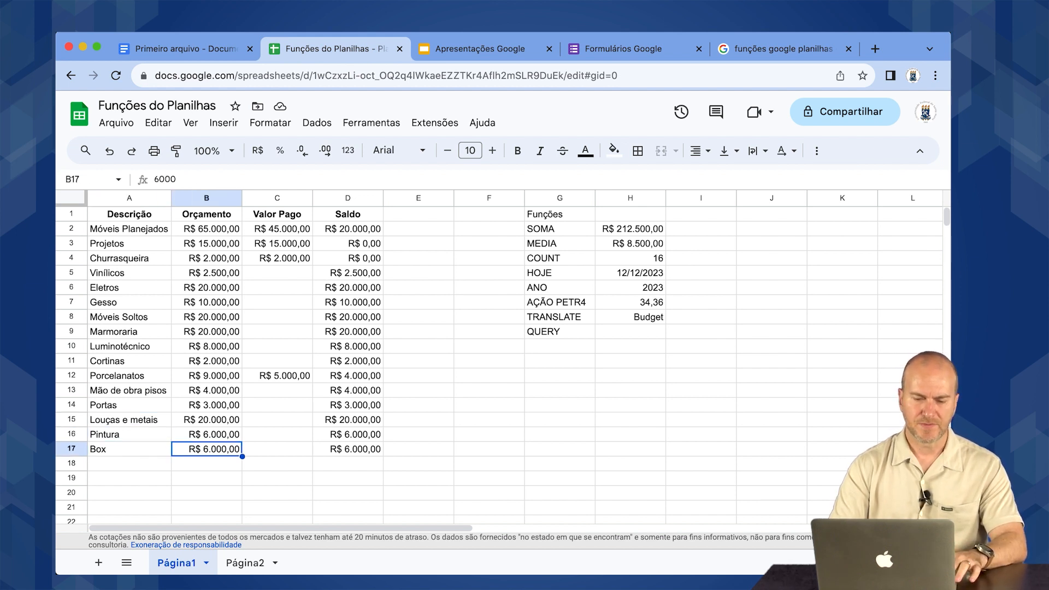
pyautogui.hotkey('shift', 'Up')
pyautogui.hotkey('shift', 'Up')
pyautogui.hotkey('shift', 'Up')
pyautogui.hotkey('shift', 'Up')
pyautogui.hotkey('shift', 'Up')
pyautogui.hotkey('shift', 'Up')
pyautogui.hotkey('shift', 'Up')
pyautogui.hotkey('shift', 'Up')
pyautogui.hotkey('shift', 'Up')
pyautogui.hotkey('shift', 'Up')
pyautogui.hotkey('shift', 'Up')
pyautogui.hotkey('shift', 'Up')
pyautogui.hotkey('shift', 'Up')
pyautogui.hotkey('shift', 'Up')
pyautogui.hotkey('shift', 'Up')
pyautogui.hotkey('shift', 'Up')
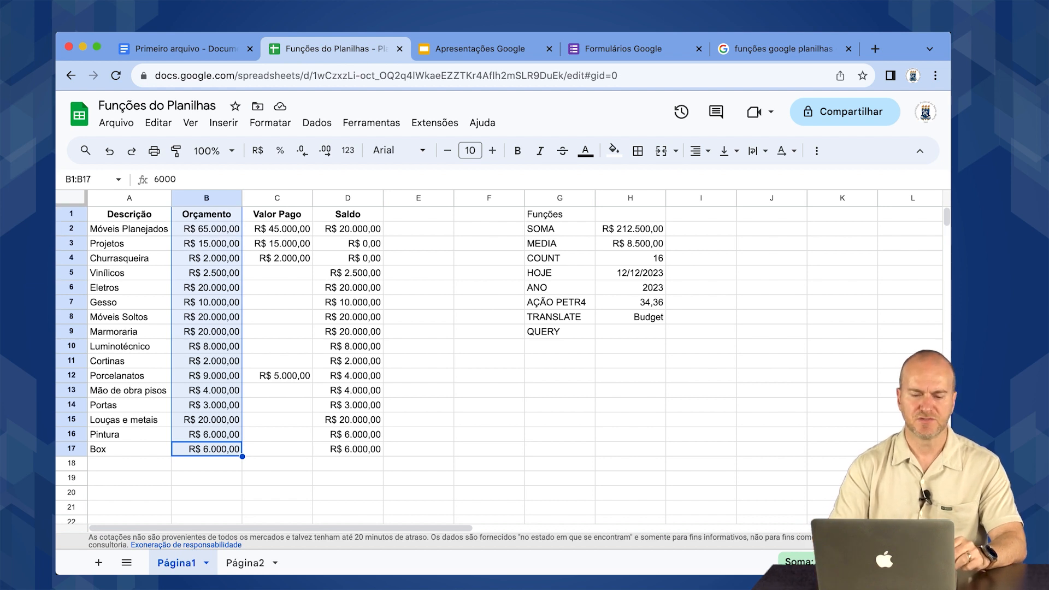
# Go back up the Descrição column to A2 and select Móveis Planejados together with its budget, A2:B2.
pyautogui.press('Left')
pyautogui.press('Up')
pyautogui.press('Up')
pyautogui.press('Up')
pyautogui.press('Up')
pyautogui.press('Up')
pyautogui.press('Up')
pyautogui.press('Up')
pyautogui.press('Up')
pyautogui.press('Up')
pyautogui.press('Up')
pyautogui.press('Up')
pyautogui.press('Up')
pyautogui.press('Up')
pyautogui.press('Up')
pyautogui.press('Up')
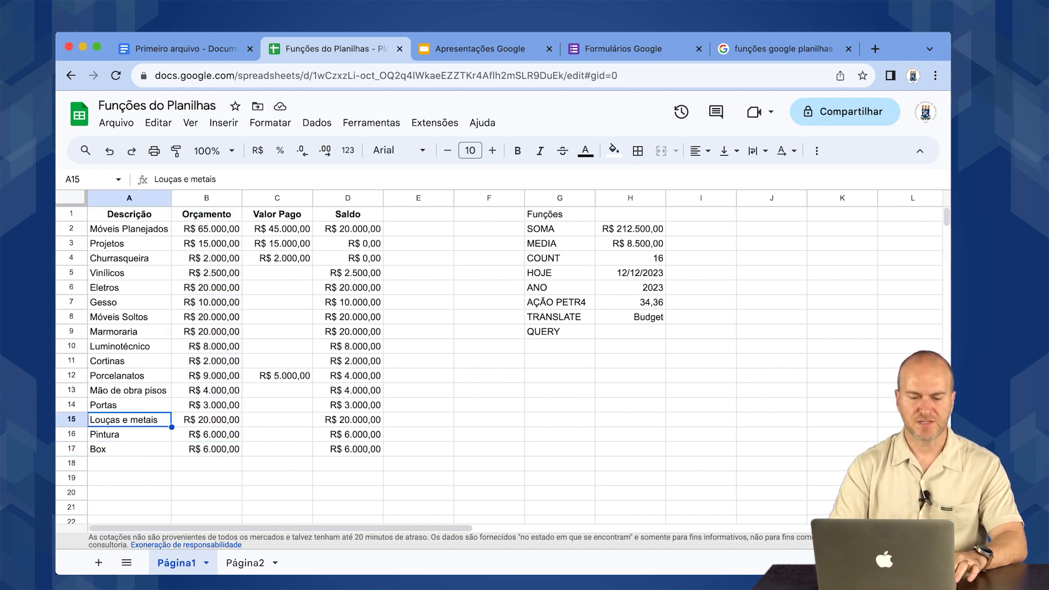
pyautogui.hotkey('shift', 'Right')
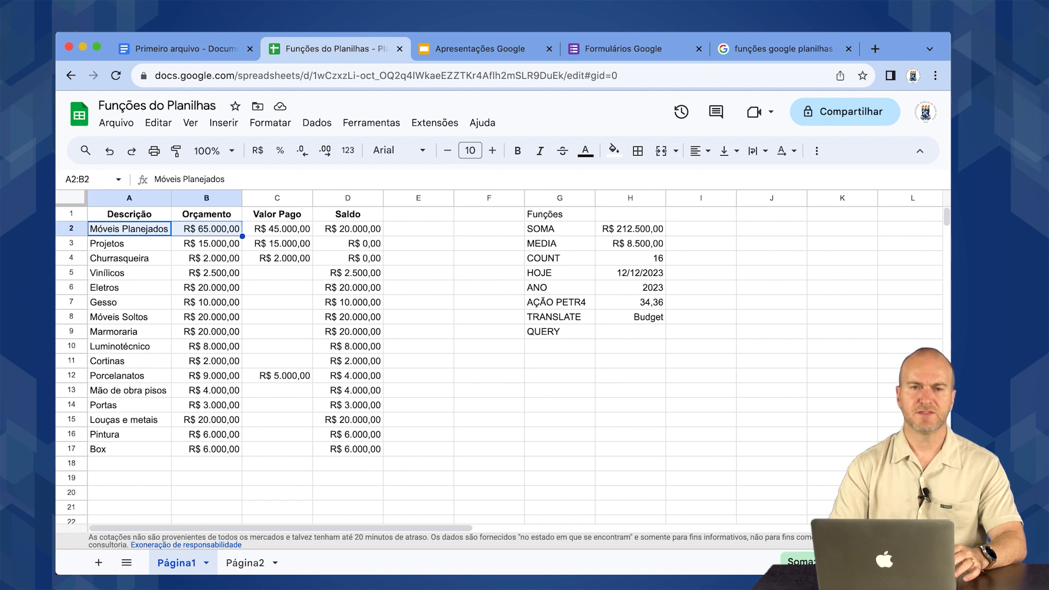
# Select Vinílicos with its budget in row 5, and continue down the descriptions to Cortinas in A11.
pyautogui.press('Down')
pyautogui.press('Down')
pyautogui.press('Down')
pyautogui.press('Down')
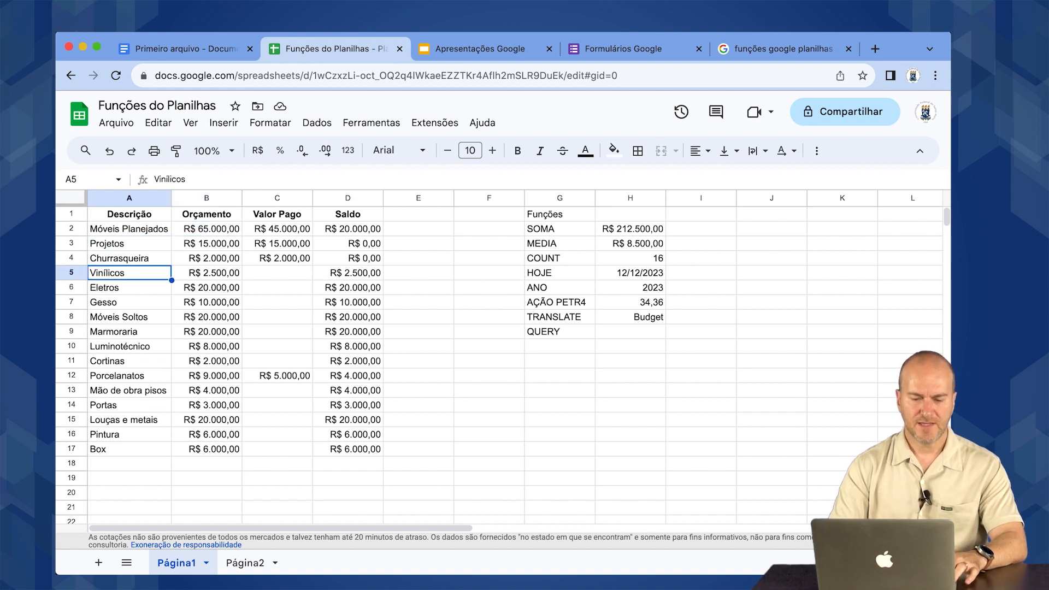
pyautogui.hotkey('shift', 'Right')
pyautogui.press('Down')
pyautogui.press('Down')
pyautogui.press('Down')
pyautogui.press('Down')
pyautogui.press('Down')
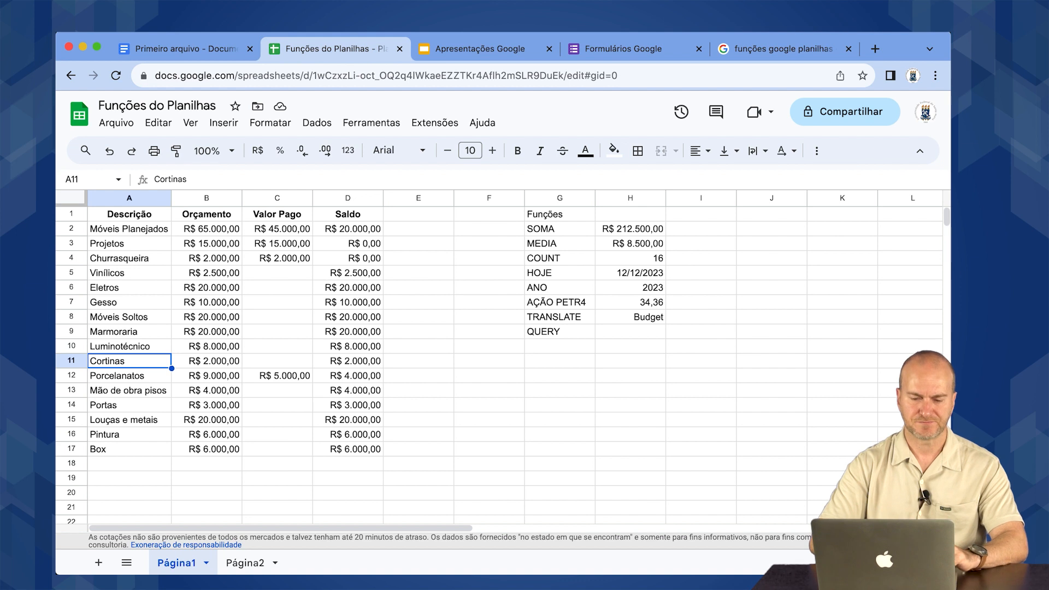
# Examine the Valor Pago column, the Saldo formula in D6, and the Orçamento and Valor Pago entries in rows 2 to 4.
pyautogui.click(278, 198)
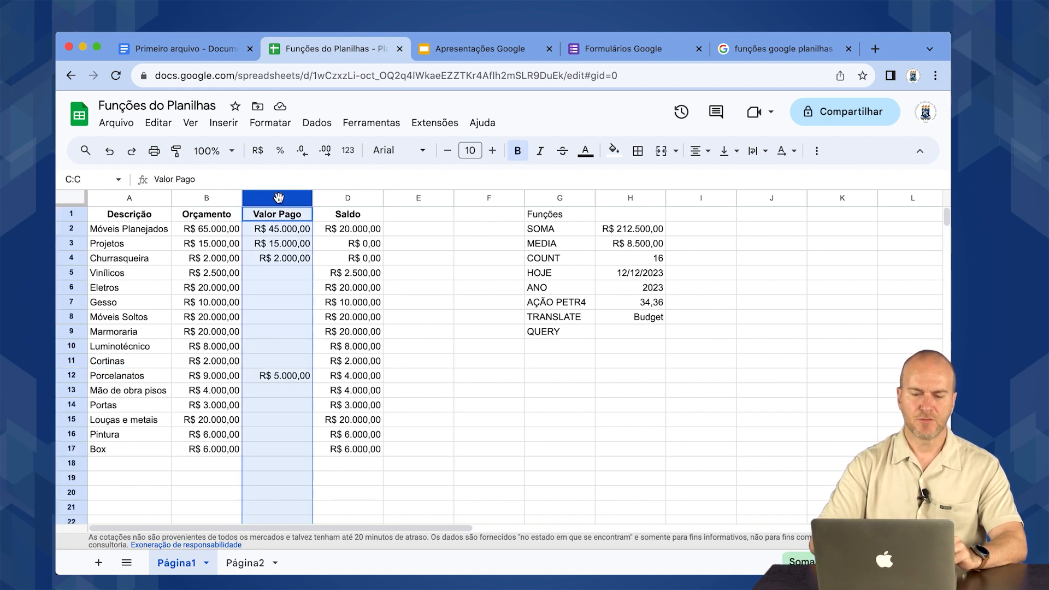
pyautogui.click(345, 288)
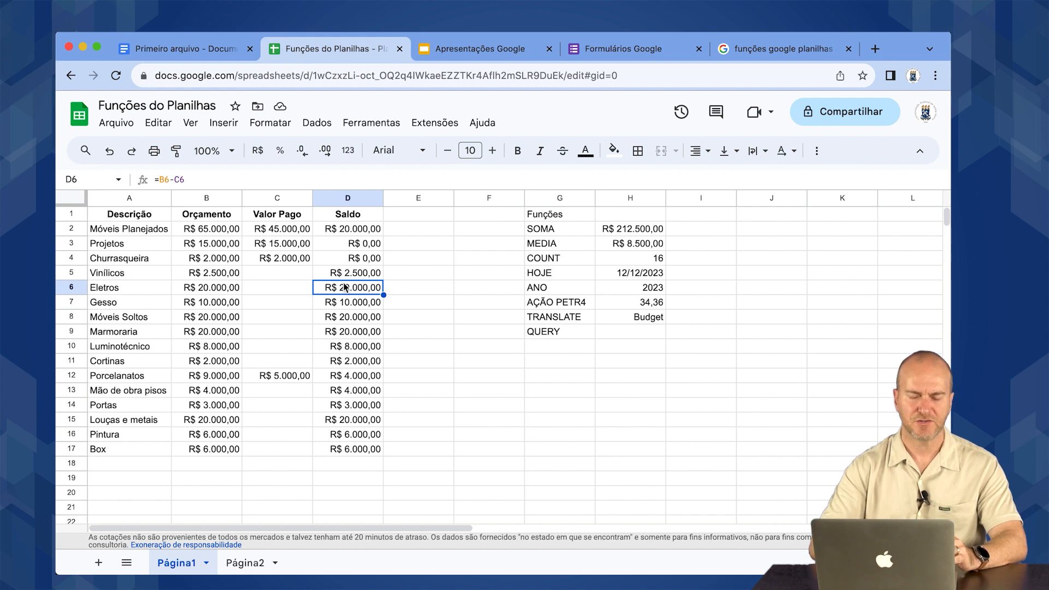
pyautogui.click(281, 230)
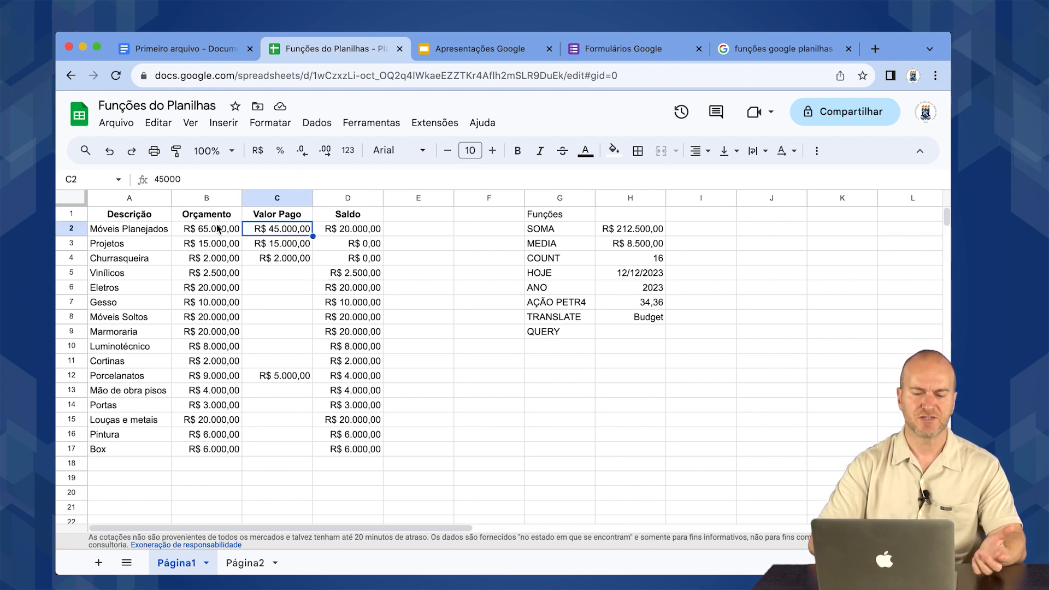
pyautogui.click(218, 230)
pyautogui.click(272, 228)
pyautogui.click(272, 247)
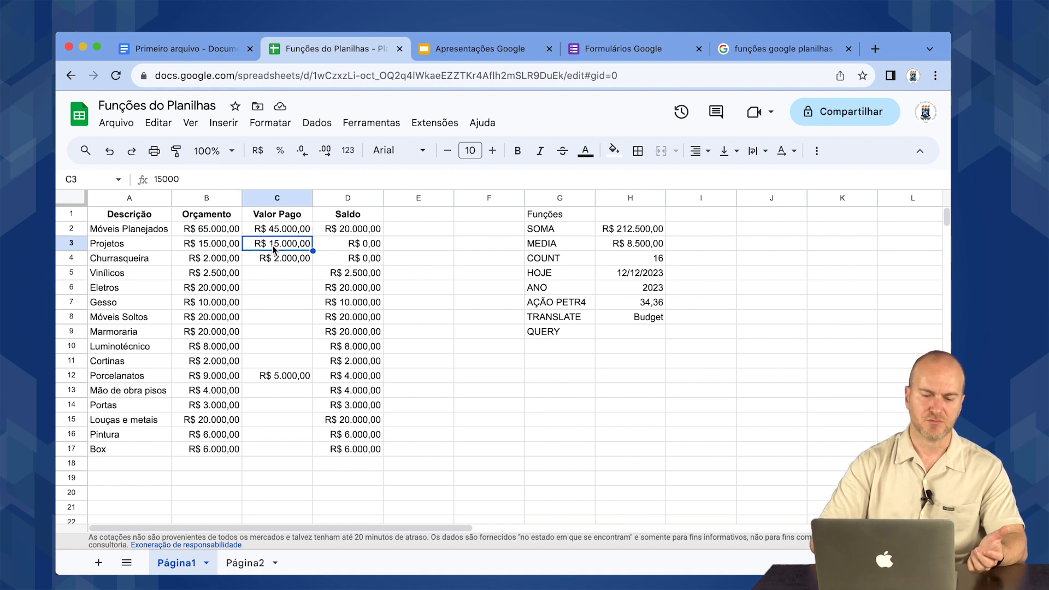
pyautogui.click(217, 249)
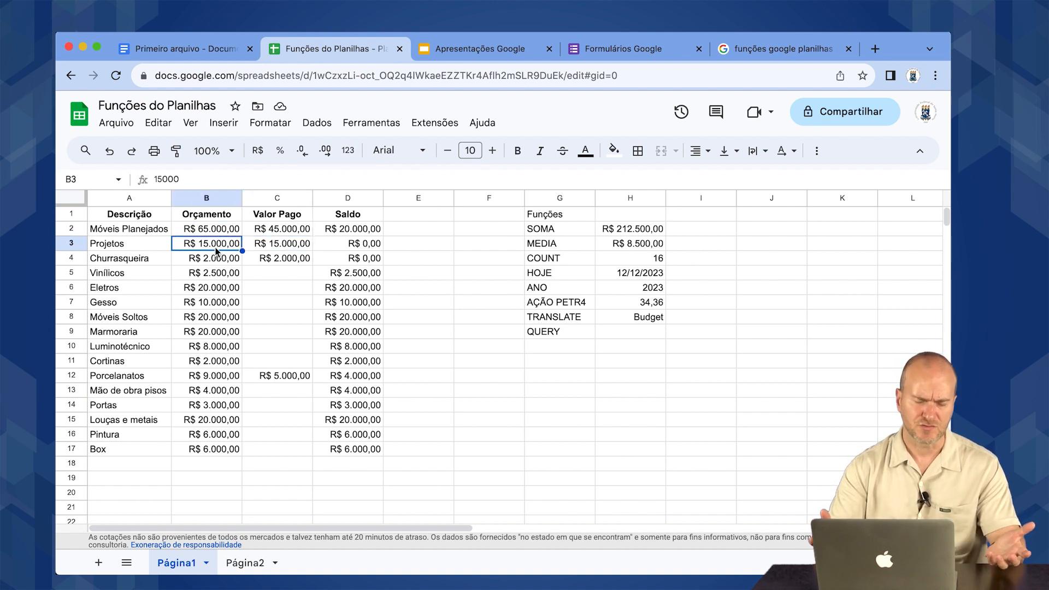
pyautogui.click(255, 249)
pyautogui.click(266, 257)
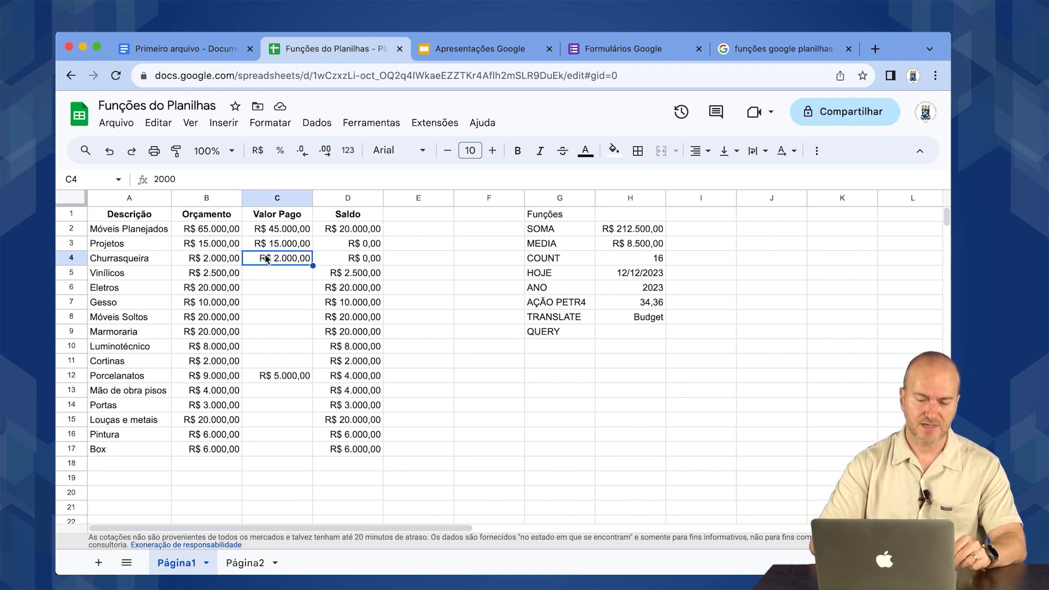
# Delete the formulas under the Saldo header, clearing D2:D18.
pyautogui.moveTo(353, 229); pyautogui.dragTo(358, 244)
pyautogui.hotkey('shift', 'Down')
pyautogui.hotkey('shift', 'Down')
pyautogui.hotkey('shift', 'Down')
pyautogui.hotkey('shift', 'Down')
pyautogui.hotkey('shift', 'Down')
pyautogui.hotkey('shift', 'Down')
pyautogui.hotkey('shift', 'Down')
pyautogui.hotkey('shift', 'Down')
pyautogui.hotkey('shift', 'Down')
pyautogui.hotkey('shift', 'Down')
pyautogui.hotkey('shift', 'Down')
pyautogui.hotkey('shift', 'Down')
pyautogui.hotkey('shift', 'Down')
pyautogui.hotkey('shift', 'Down')
pyautogui.hotkey('shift', 'Down')
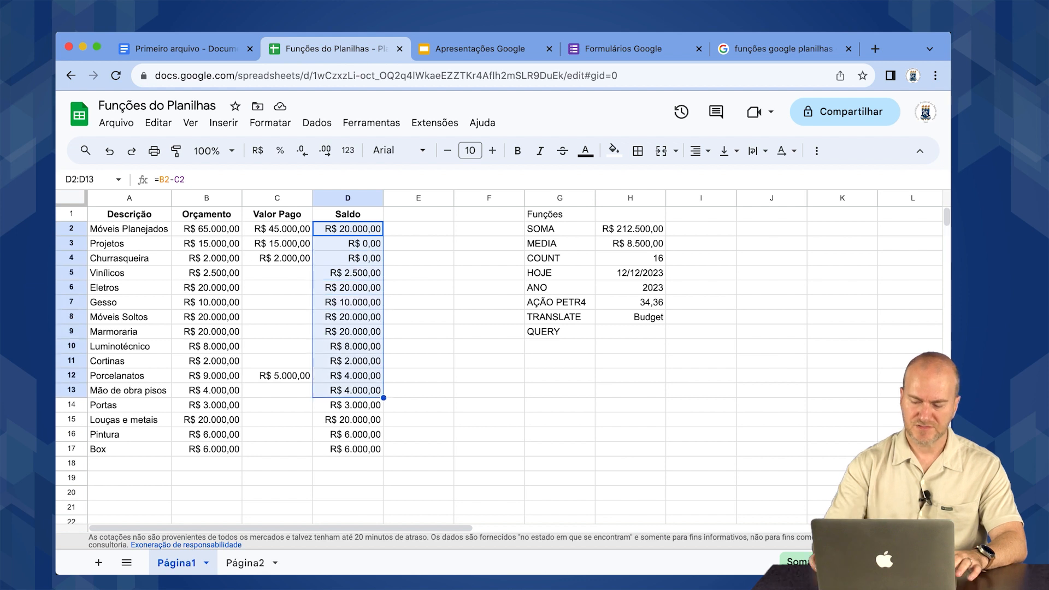
pyautogui.press('Delete')
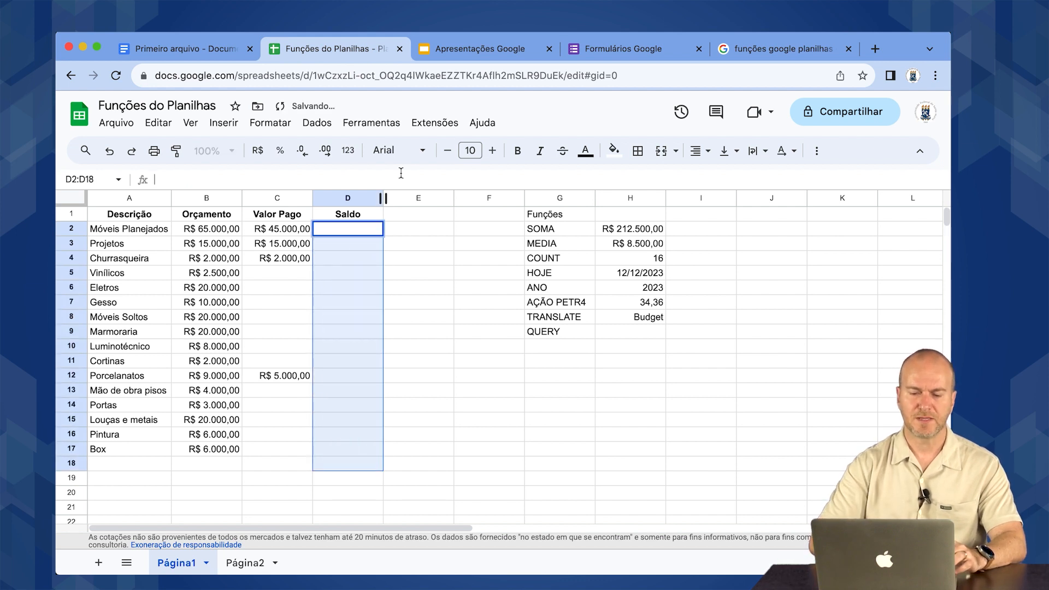
# Review the Orçamento and Valor Pago values of Móveis Planejados in B2 and C2.
pyautogui.click(409, 250)
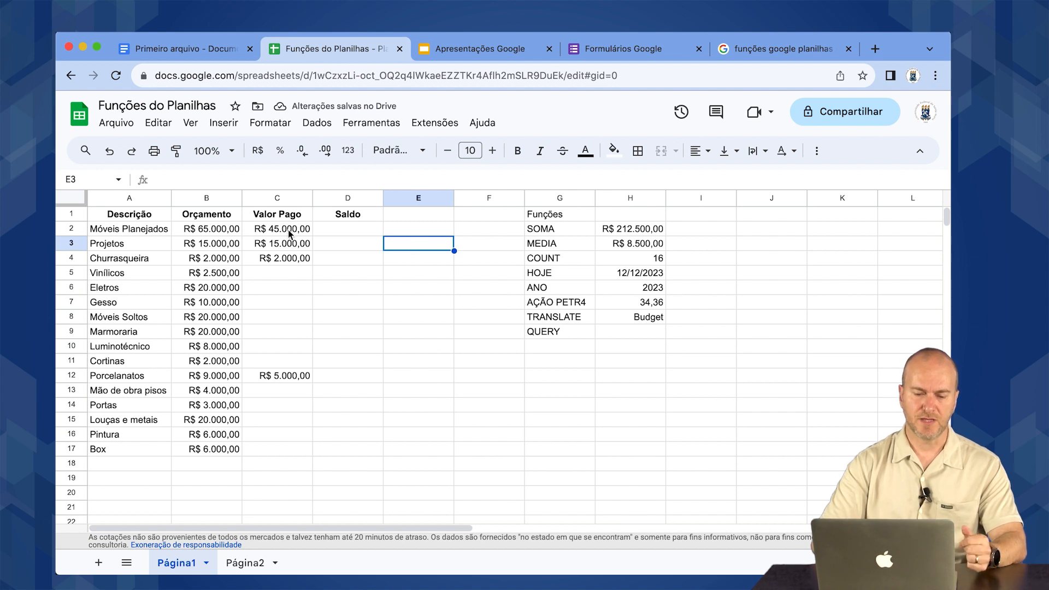
pyautogui.click(215, 227)
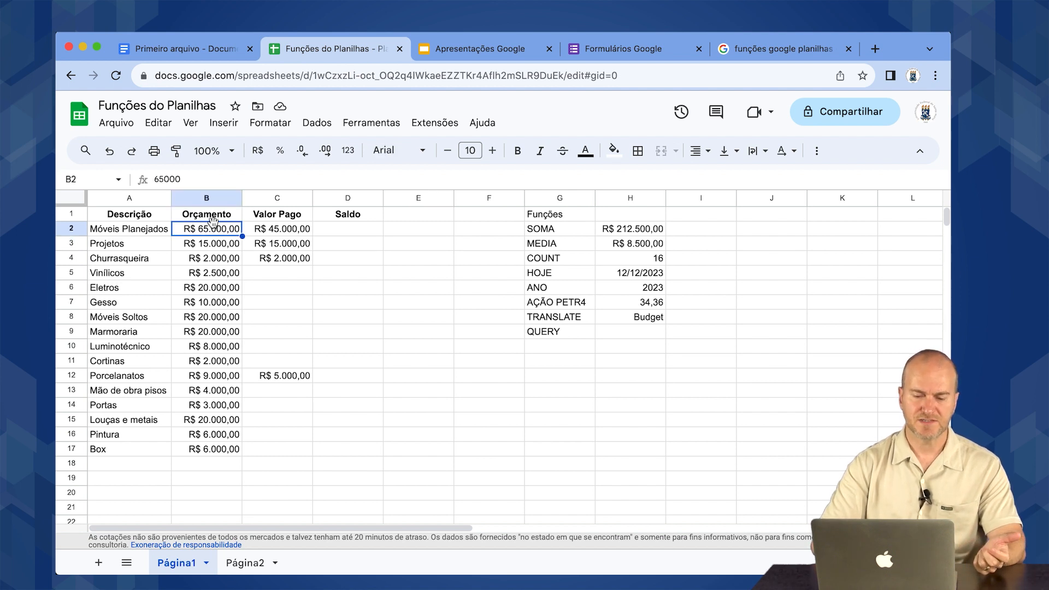
pyautogui.click(259, 228)
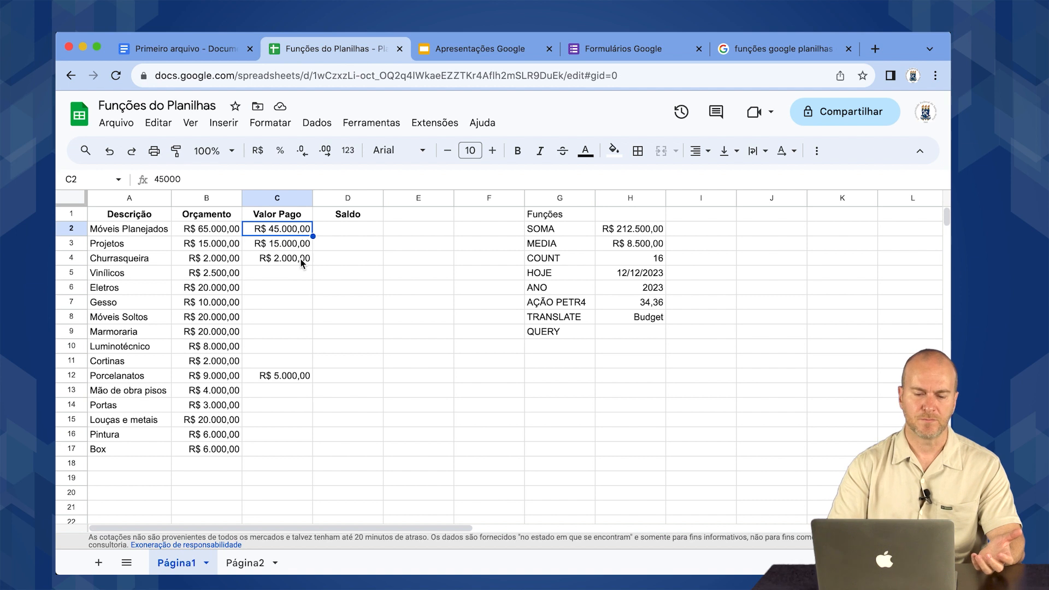
# Enter 20000 as the Saldo of Móveis Planejados in D2.
pyautogui.press('Right')
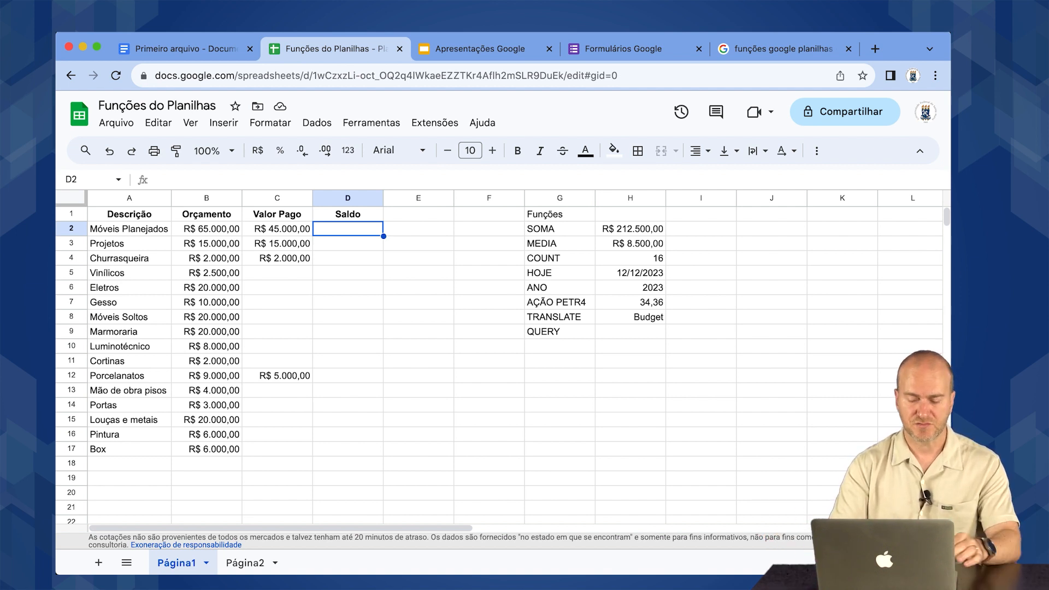
pyautogui.write('20000')
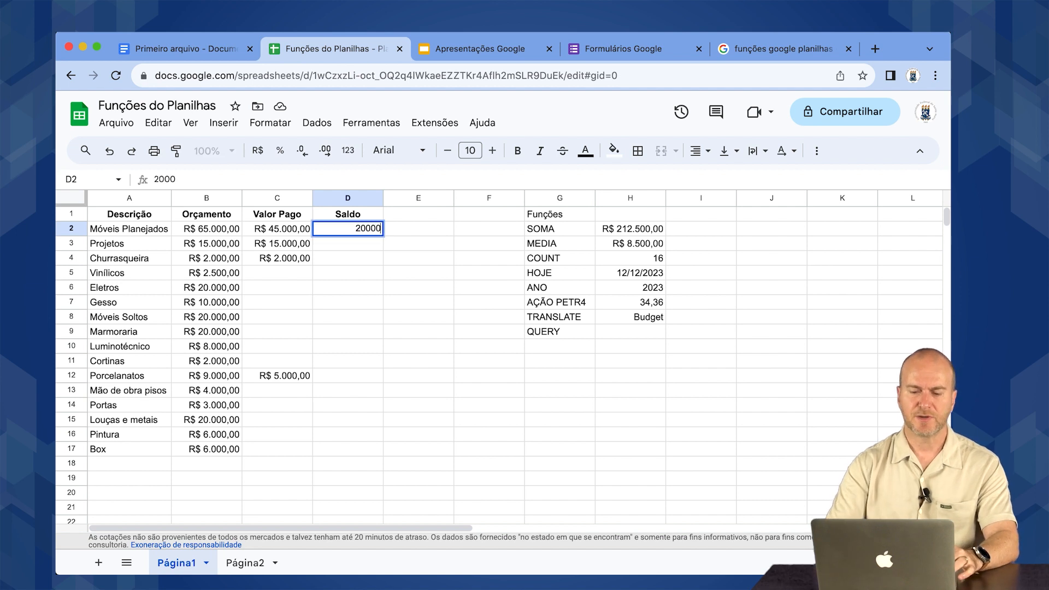
pyautogui.press('Return')
# Look over the empty Saldo cells down column D and return to the typed balance in D2.
pyautogui.press('Down')
pyautogui.press('Down')
pyautogui.press('Down')
pyautogui.press('Down')
pyautogui.press('Down')
pyautogui.press('Down')
pyautogui.press('Down')
pyautogui.press('Down')
pyautogui.press('Down')
pyautogui.press('Down')
pyautogui.press('Down')
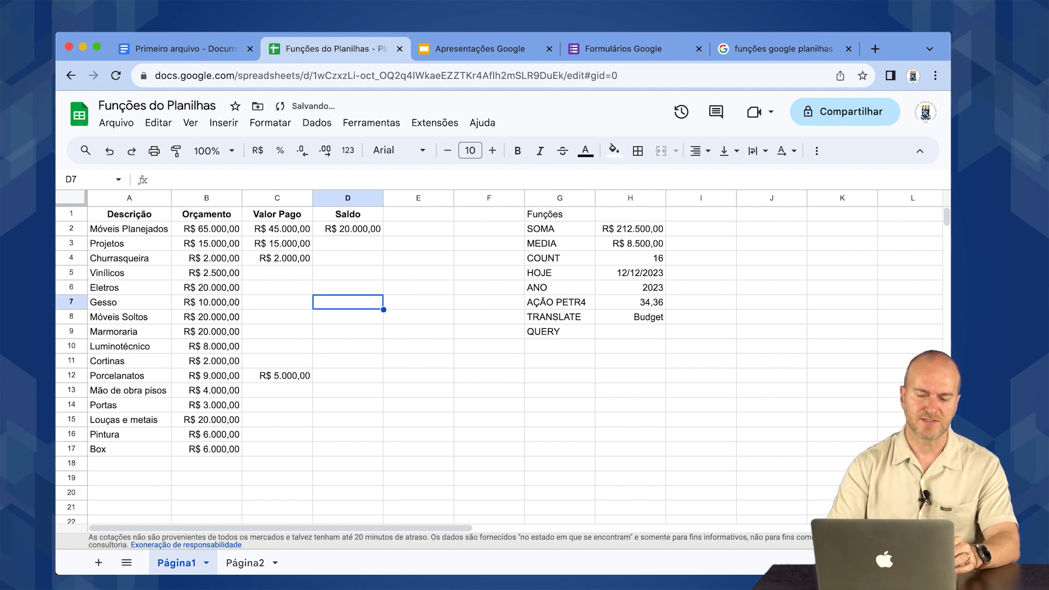
pyautogui.press('Up')
pyautogui.press('Up')
pyautogui.press('Up')
pyautogui.press('Up')
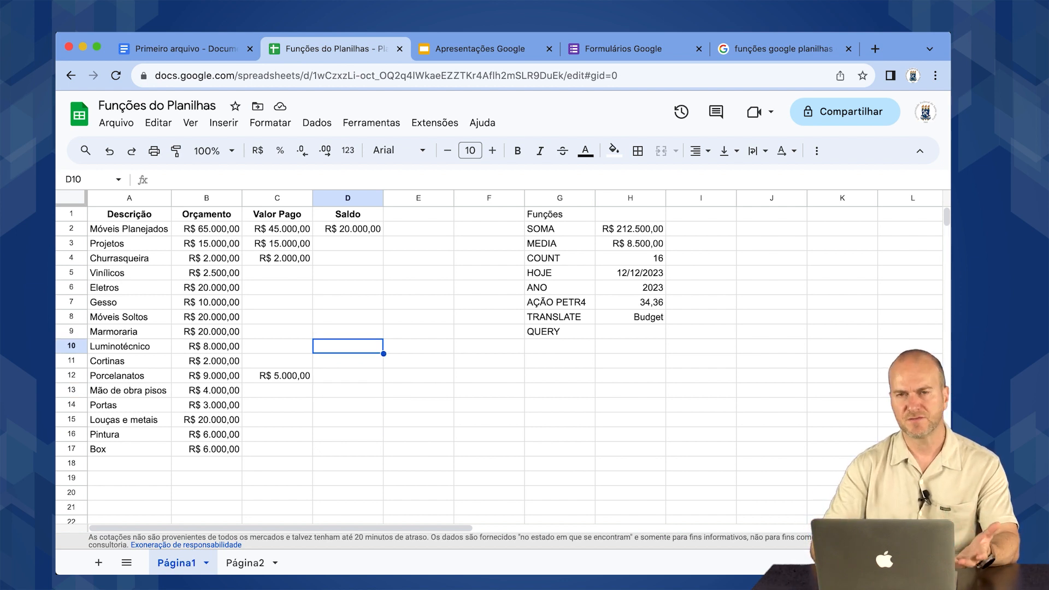
pyautogui.press('Up')
pyautogui.press('Up')
pyautogui.press('Up')
pyautogui.press('Up')
pyautogui.press('Up')
pyautogui.press('Up')
pyautogui.press('Up')
pyautogui.press('Up')
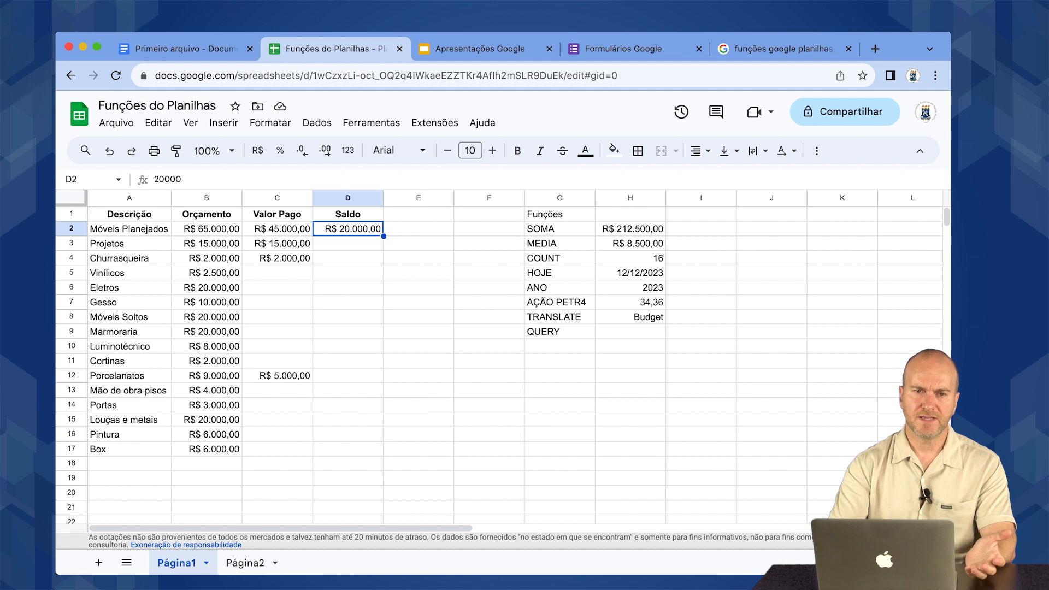
# Replace the typed number in D2 with the formula =B2-C2, subtracting Valor Pago from Orçamento.
pyautogui.doubleClick(168, 179)
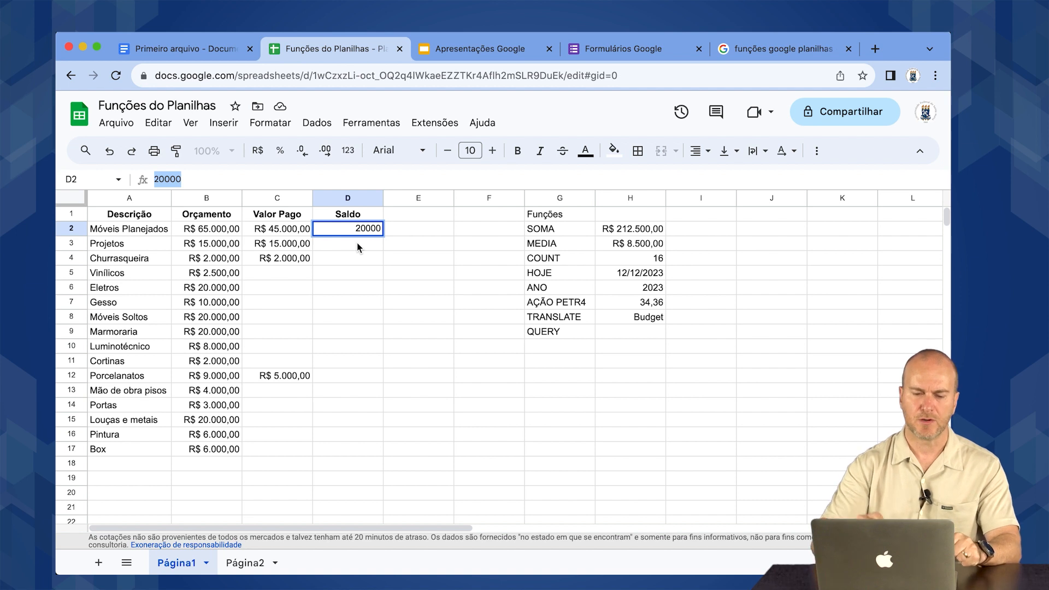
pyautogui.write('=')
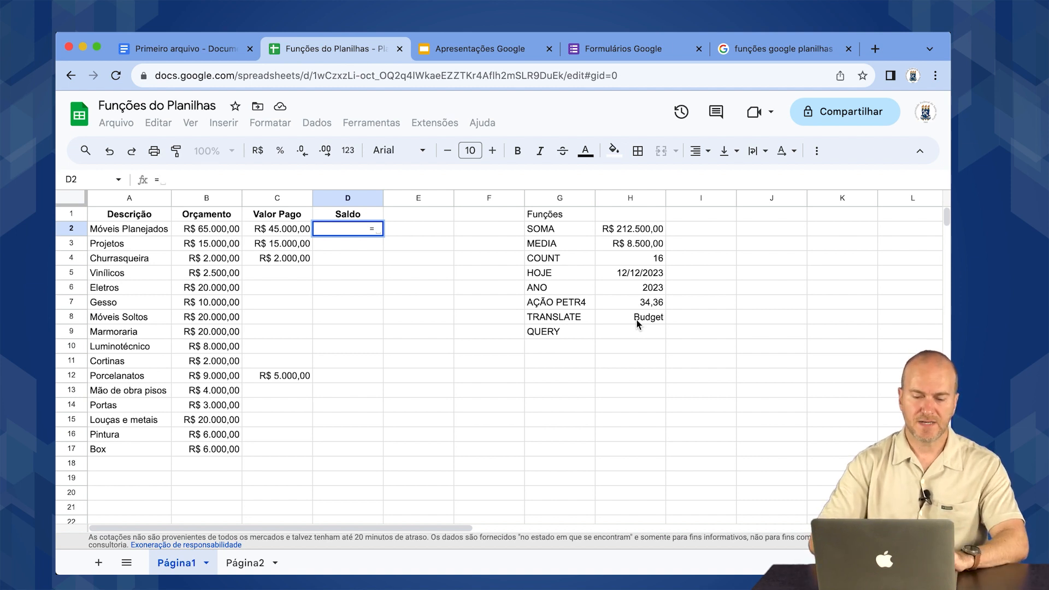
pyautogui.click(223, 233)
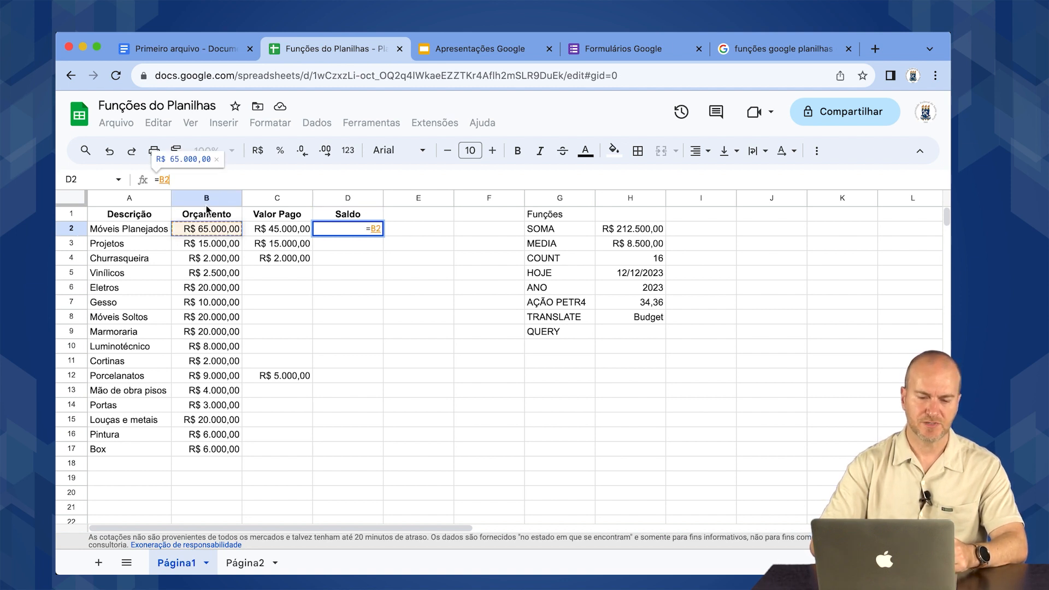
pyautogui.write('-')
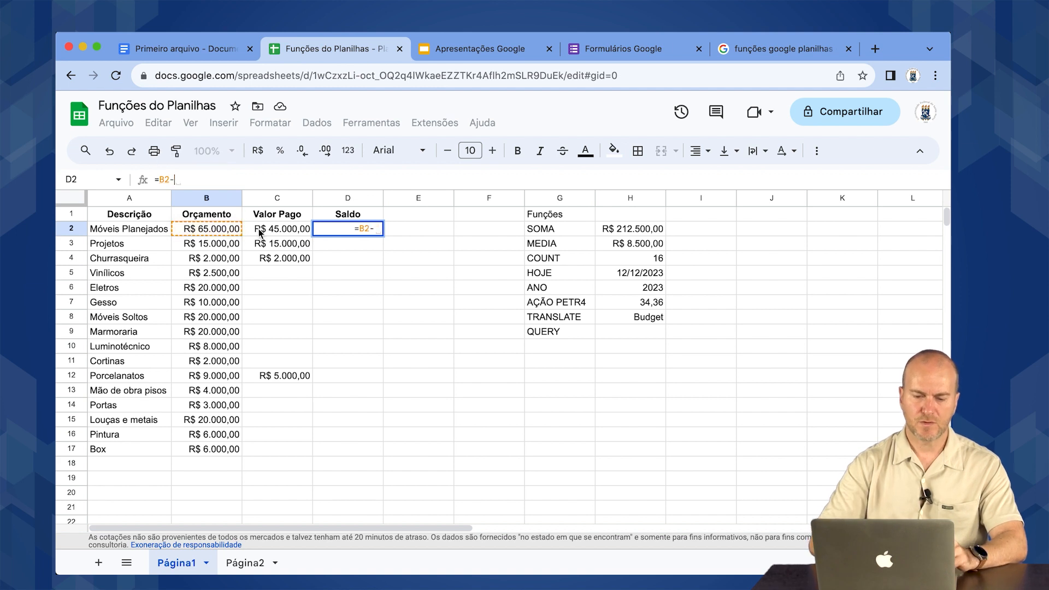
pyautogui.click(263, 233)
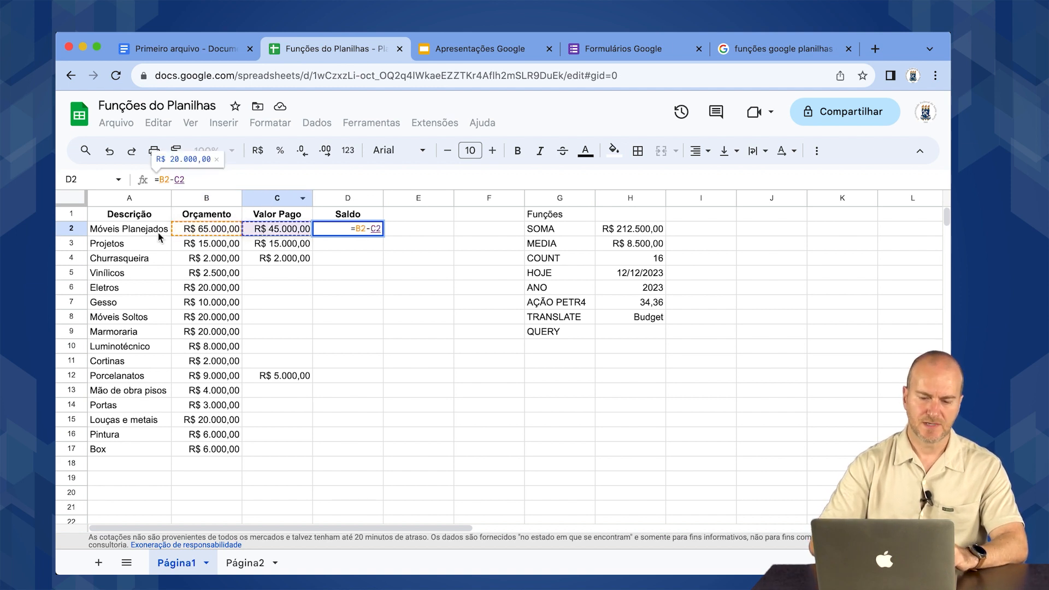
pyautogui.press('Return')
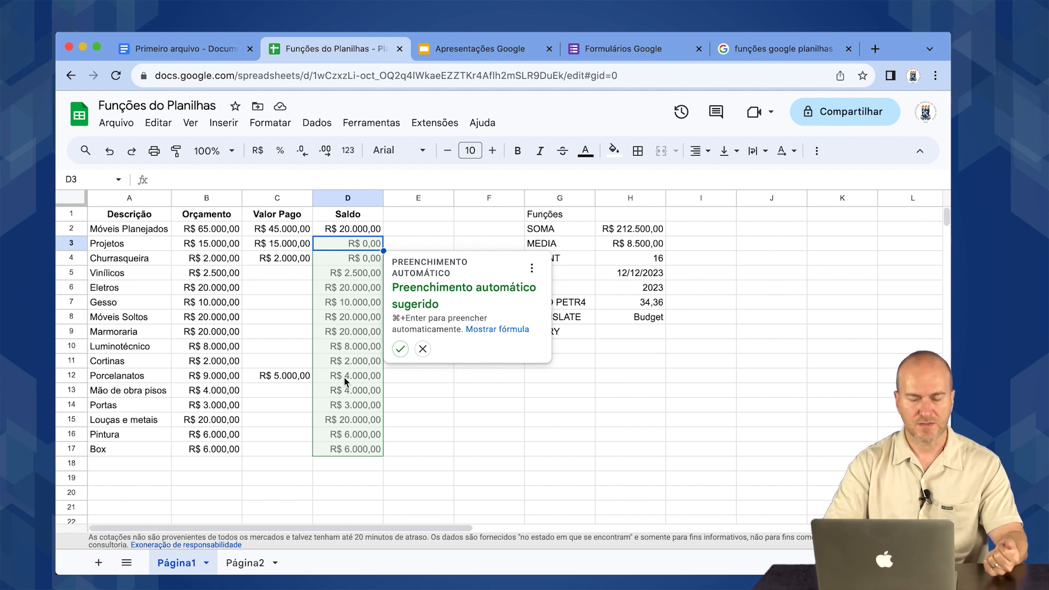
# Apply the suggested automatic fill of the Saldo formula to D3:D17 and undo it.
pyautogui.click(401, 349)
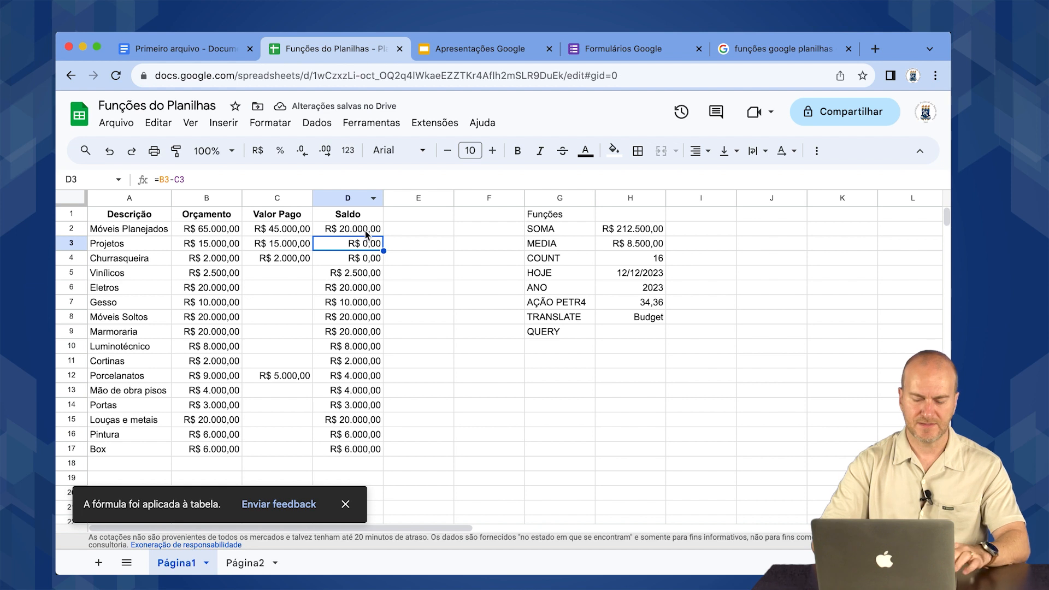
pyautogui.press('super+z')
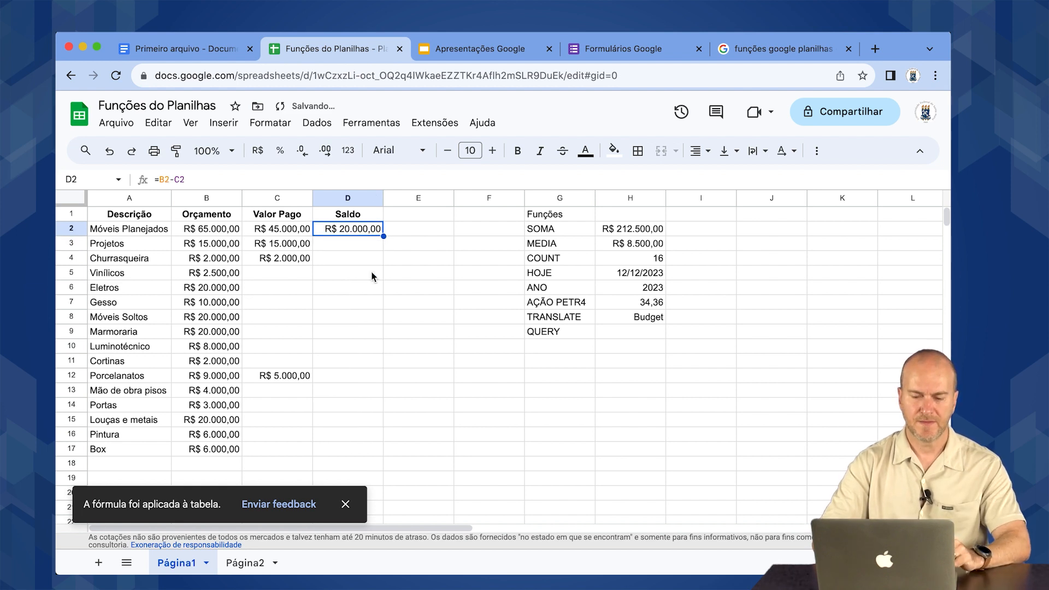
# Fill the Saldo formula from D2 down through D17.
pyautogui.click(410, 251)
pyautogui.click(360, 229)
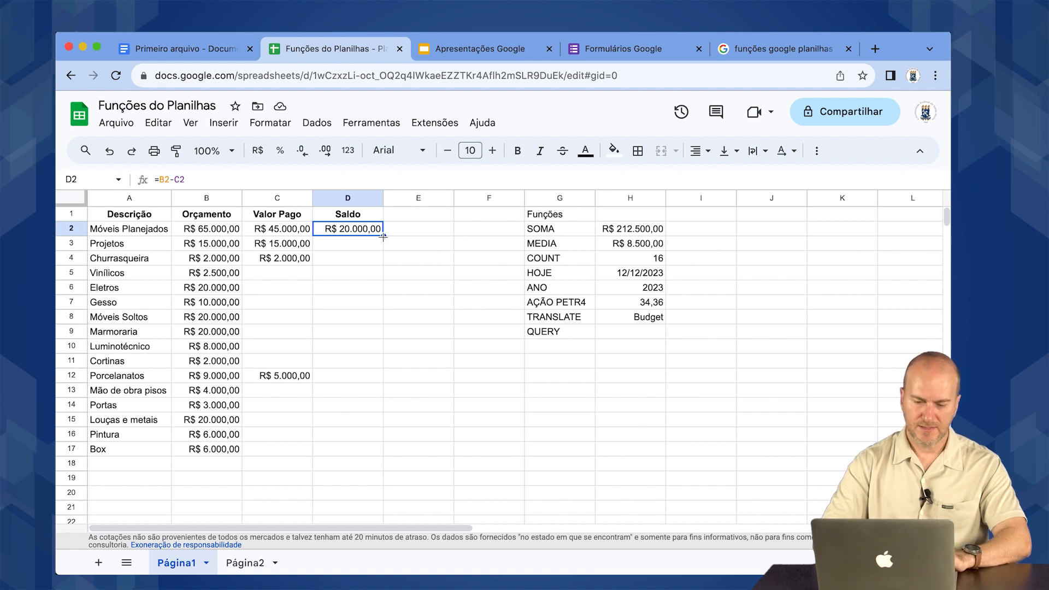
pyautogui.moveTo(383, 236); pyautogui.dragTo(367, 447)
pyautogui.click(421, 430)
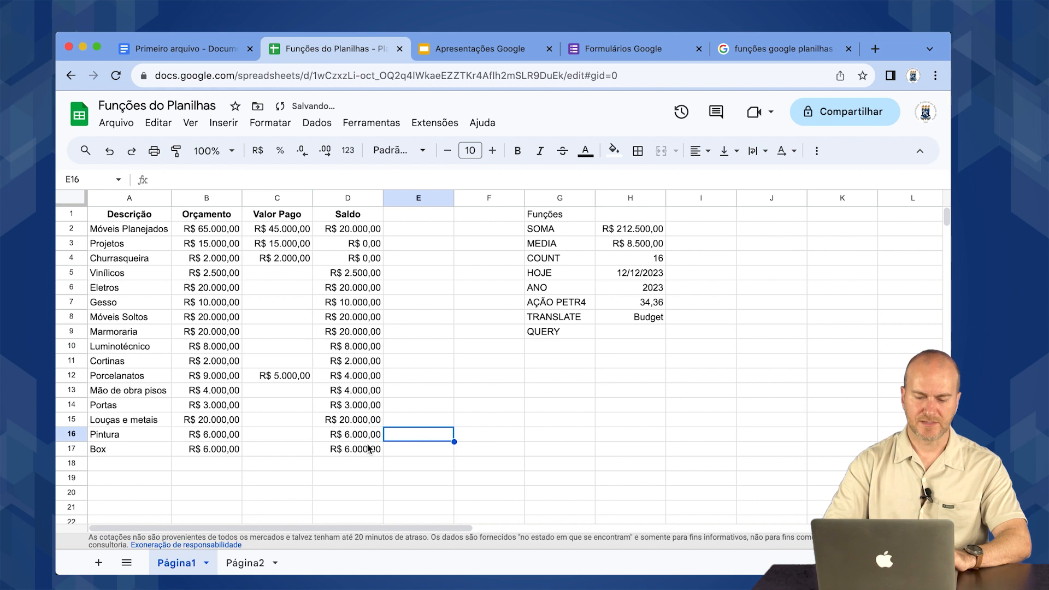
# Examine the Saldo formula of Box in D17 and the cells B17 and C17 it refers to.
pyautogui.click(365, 444)
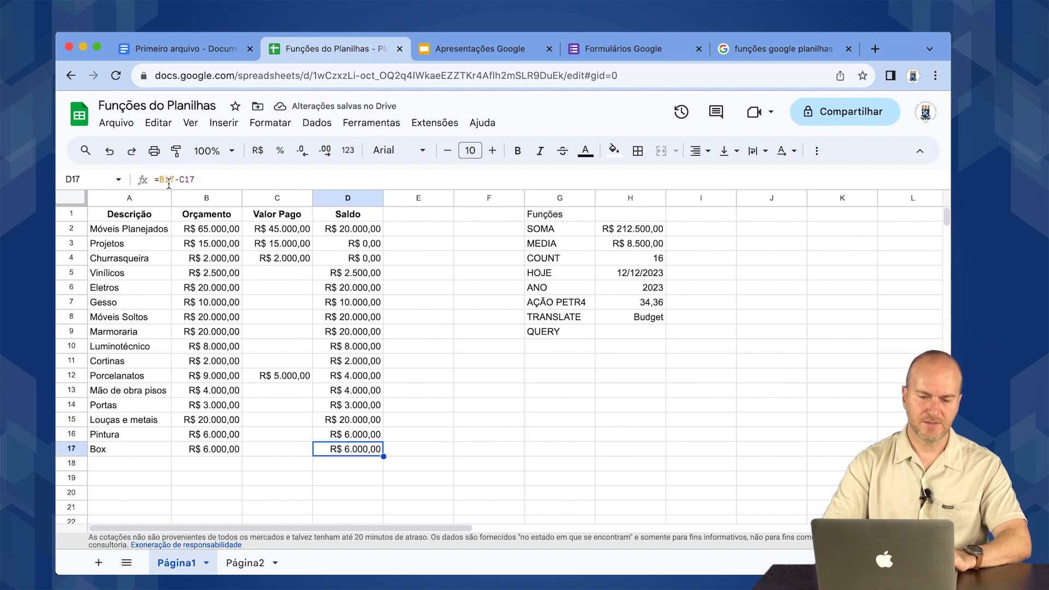
pyautogui.click(219, 449)
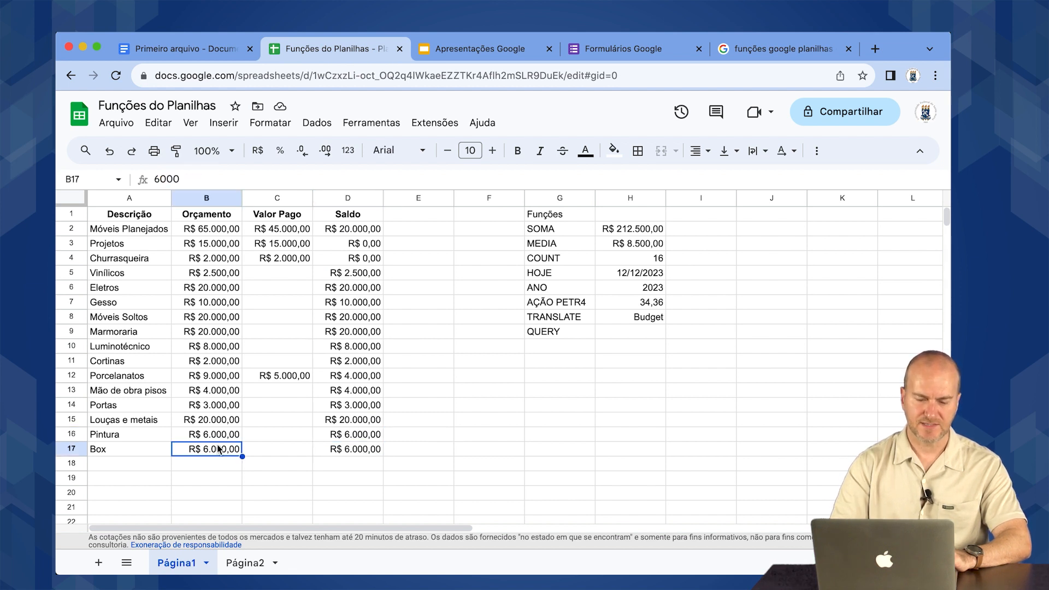
pyautogui.press('Right')
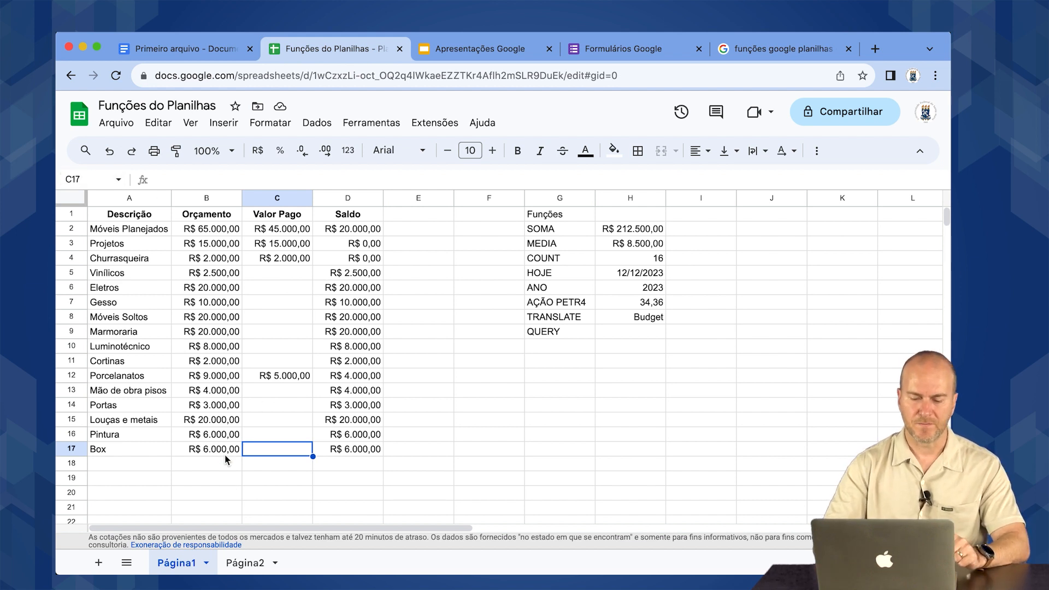
pyautogui.press('Left')
pyautogui.press('Right')
pyautogui.press('Right')
# Examine the filled Saldo formulas row by row up column D to Eletros in D6.
pyautogui.press('Up')
pyautogui.press('Up')
pyautogui.press('Up')
pyautogui.press('Up')
pyautogui.press('Up')
pyautogui.press('Up')
pyautogui.press('Up')
pyautogui.press('Up')
pyautogui.press('Up')
pyautogui.press('Up')
pyautogui.press('Up')
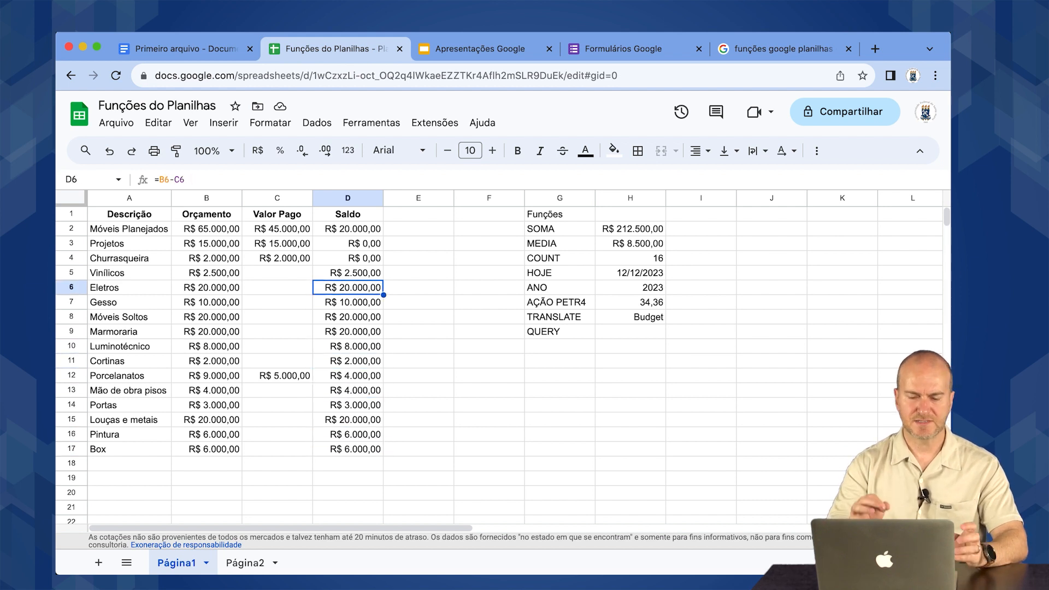
# Add the label Total in A19 below the descriptions and make it bold.
pyautogui.click(355, 454)
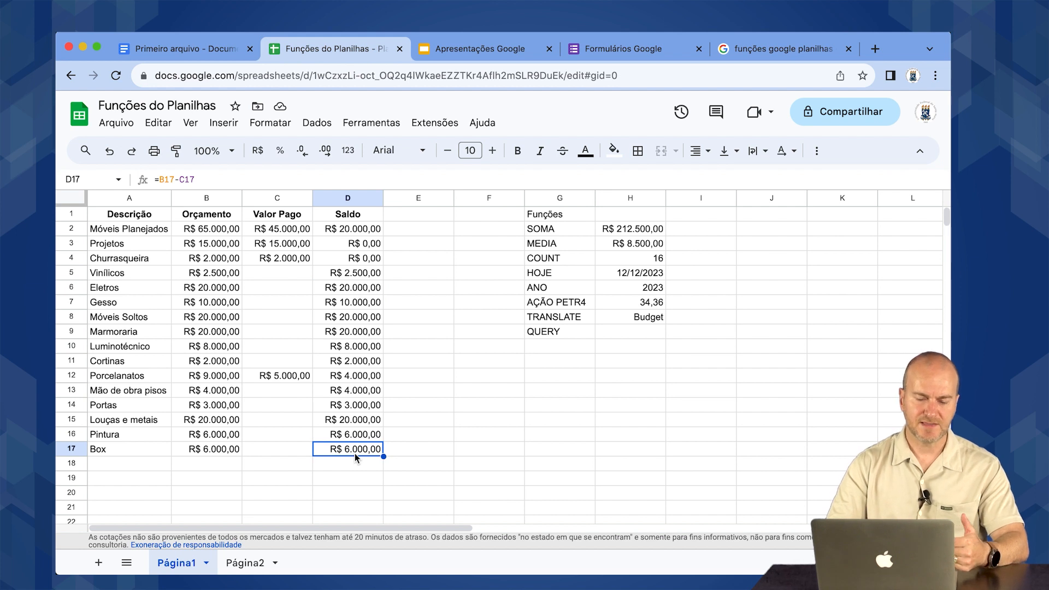
pyautogui.press('Down')
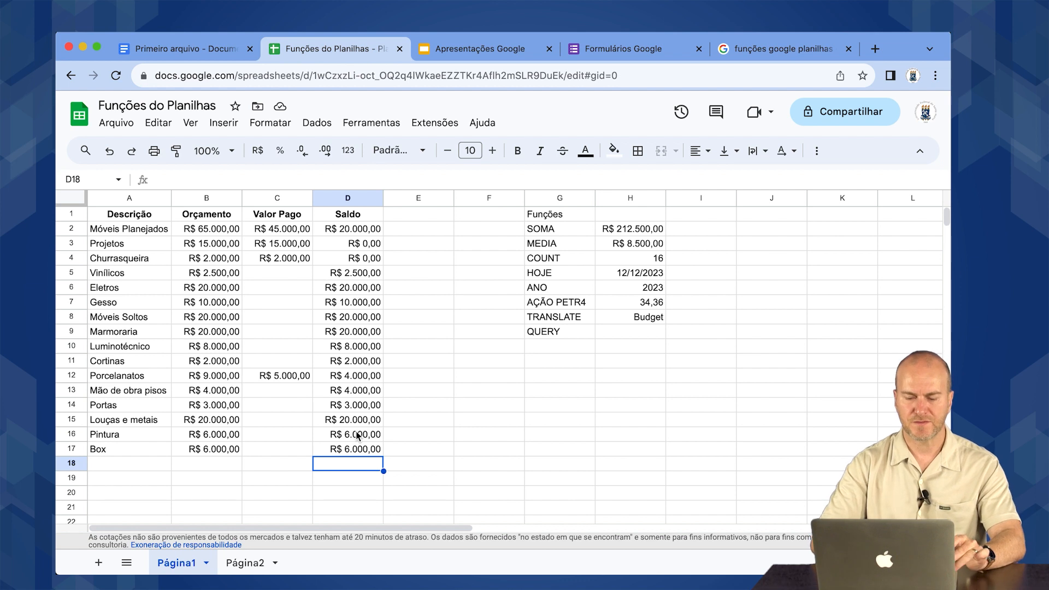
pyautogui.press('Down')
pyautogui.press('Left')
pyautogui.press('Left')
pyautogui.press('Left')
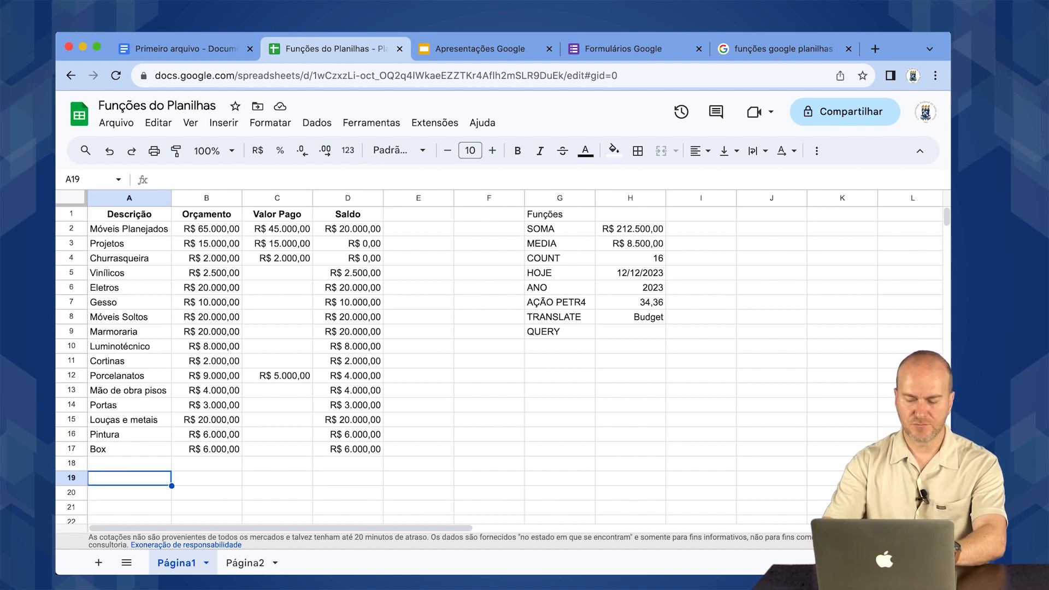
pyautogui.write('Total')
pyautogui.press('Return')
pyautogui.press('Up')
pyautogui.click(518, 150)
# Select the Orçamento values B2:B17 and examine the quick summary options for the selection, such as Soma, Média, Min and Max.
pyautogui.click(222, 481)
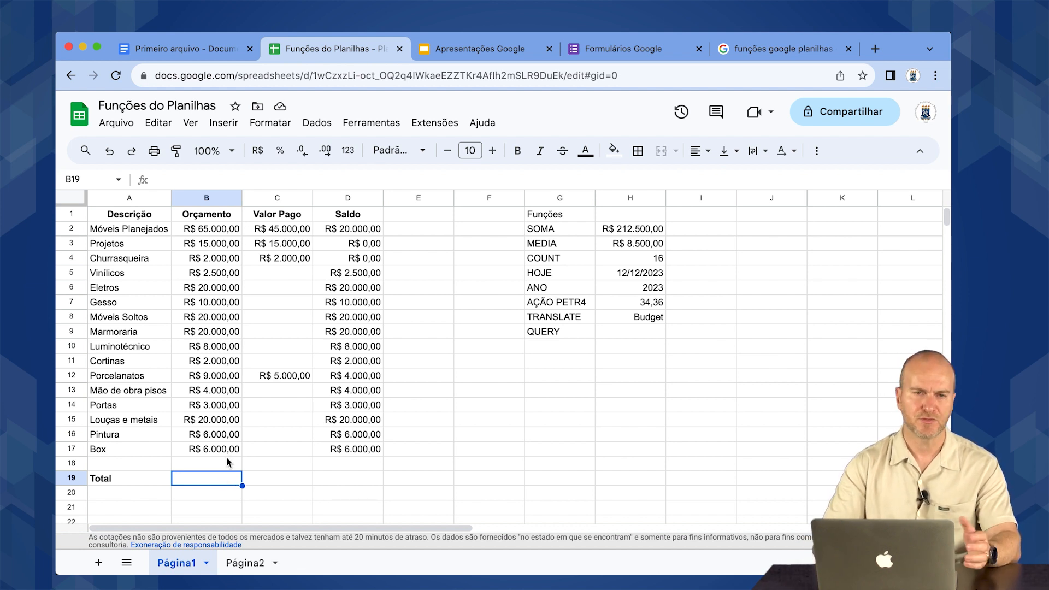
pyautogui.click(223, 236)
pyautogui.moveTo(224, 236); pyautogui.dragTo(218, 449)
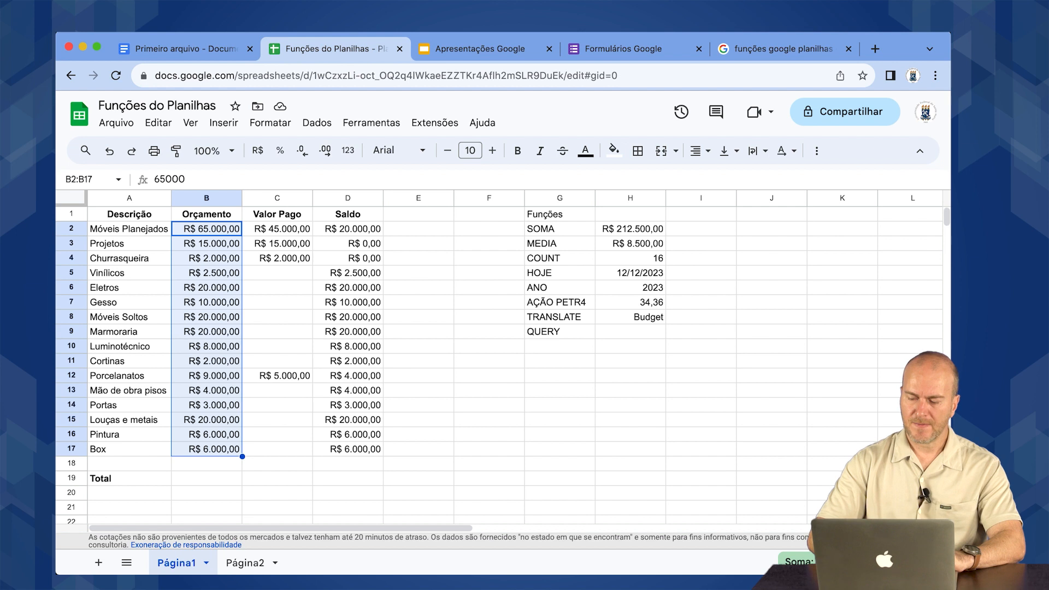
pyautogui.click(796, 561)
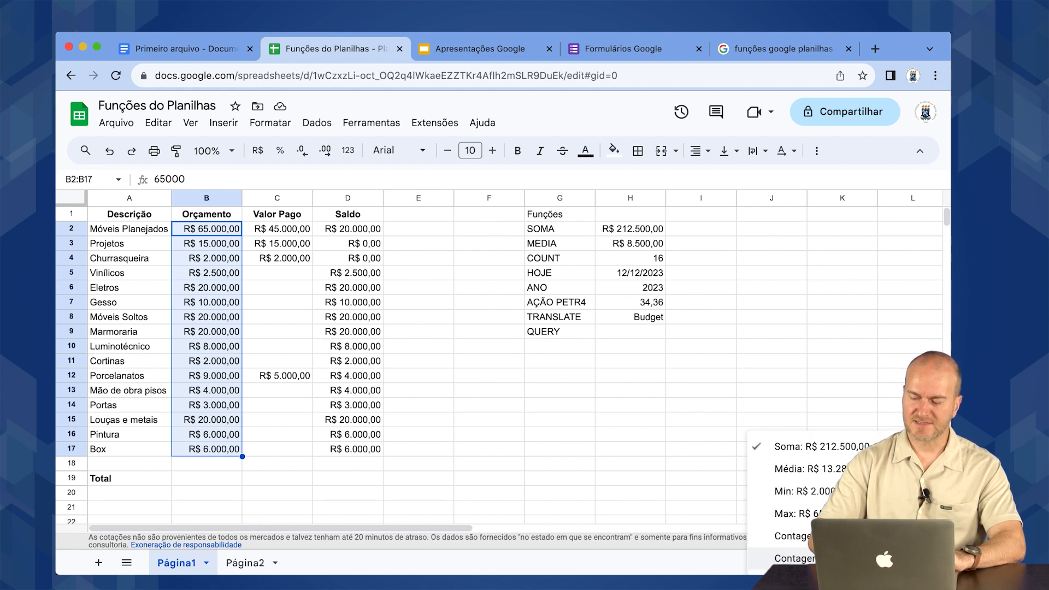
pyautogui.click(936, 562)
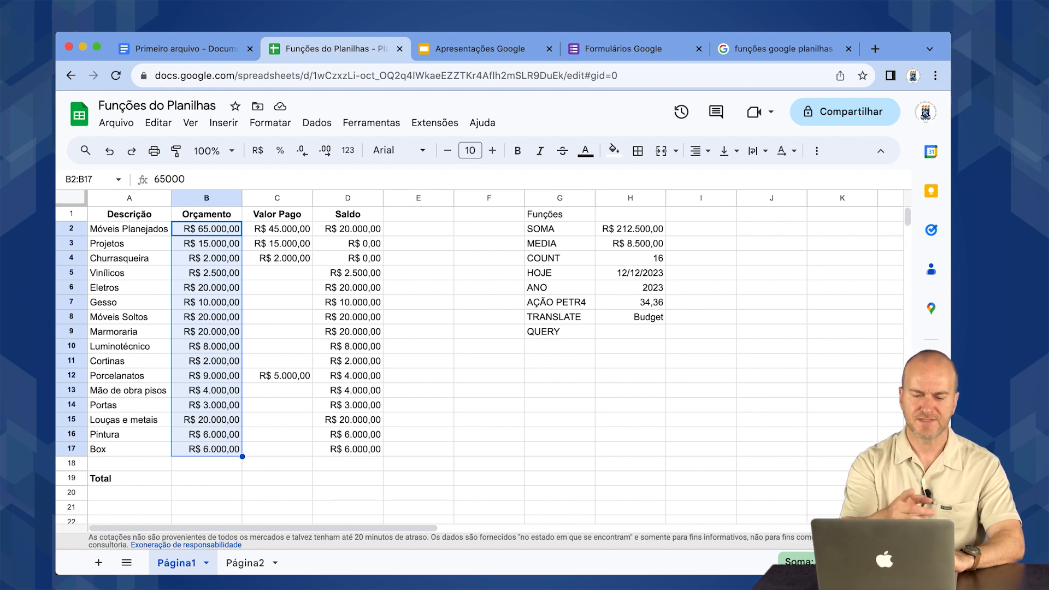
pyautogui.click(797, 560)
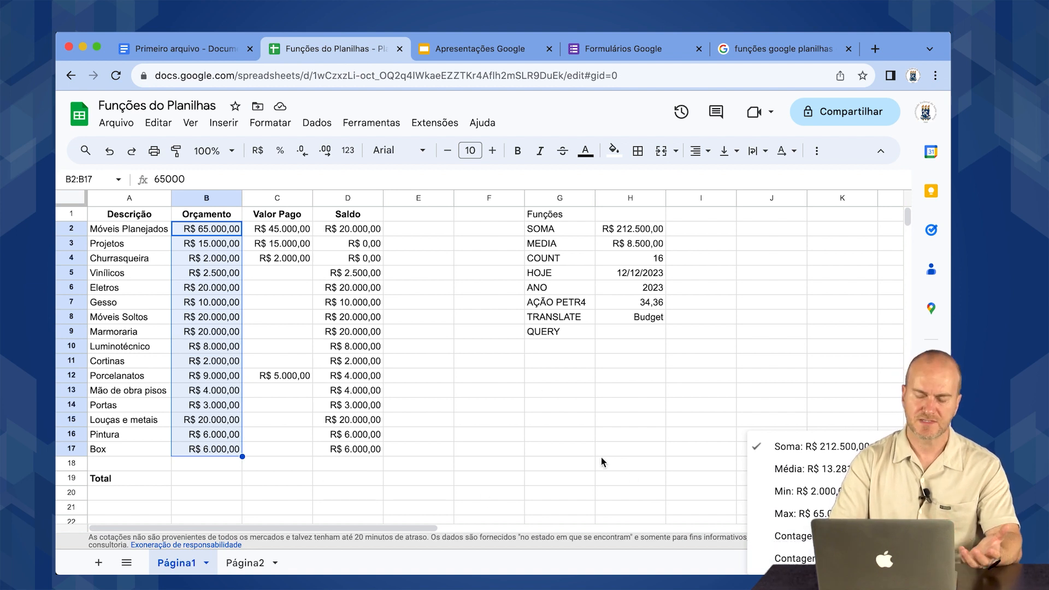
pyautogui.click(330, 480)
pyautogui.click(226, 486)
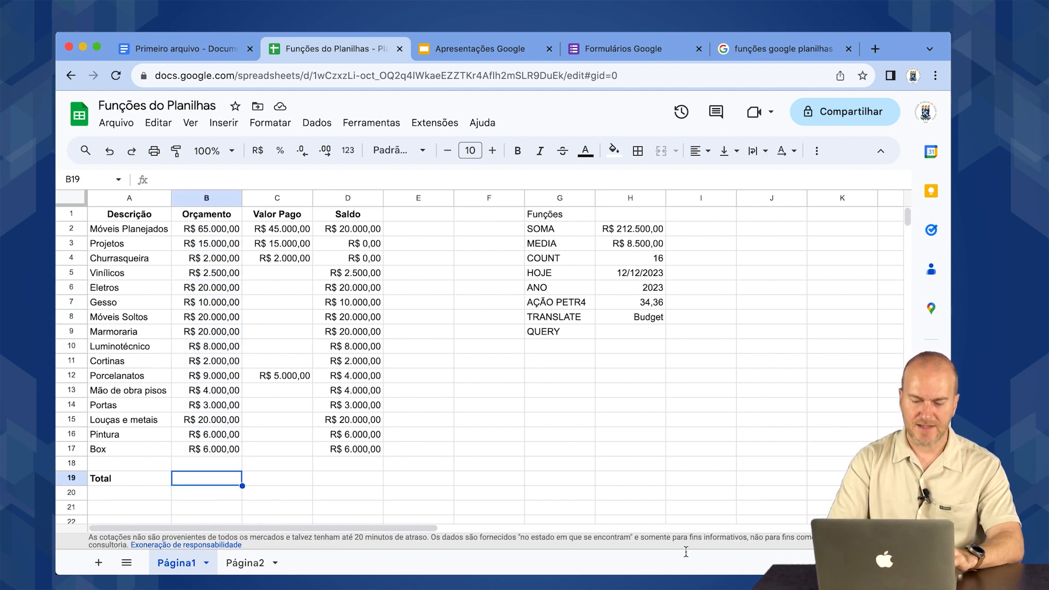
pyautogui.click(221, 446)
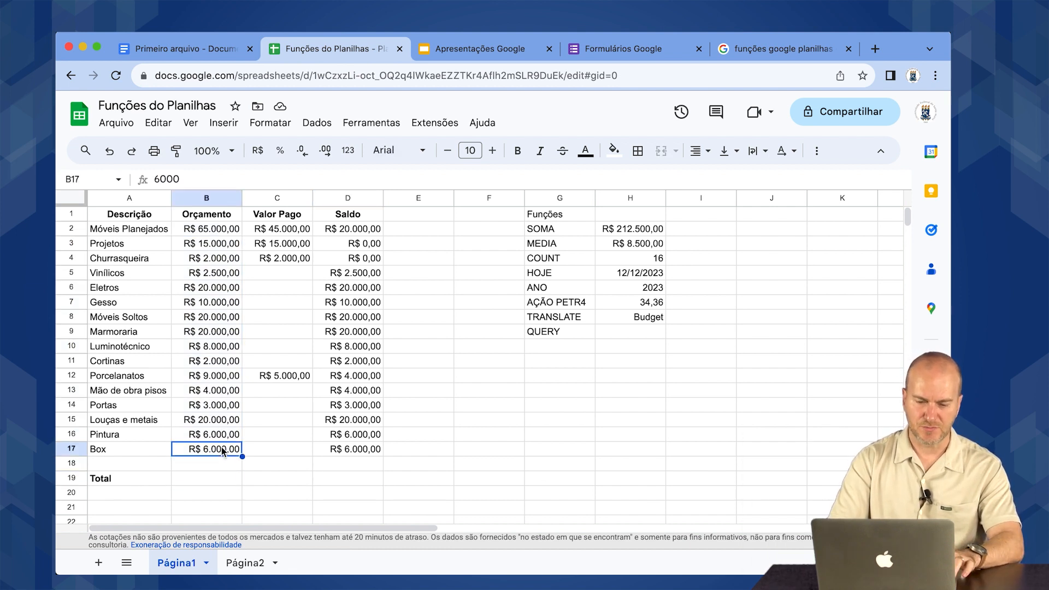
pyautogui.keyDown('shift'); pyautogui.click(221, 233); pyautogui.keyUp('shift')
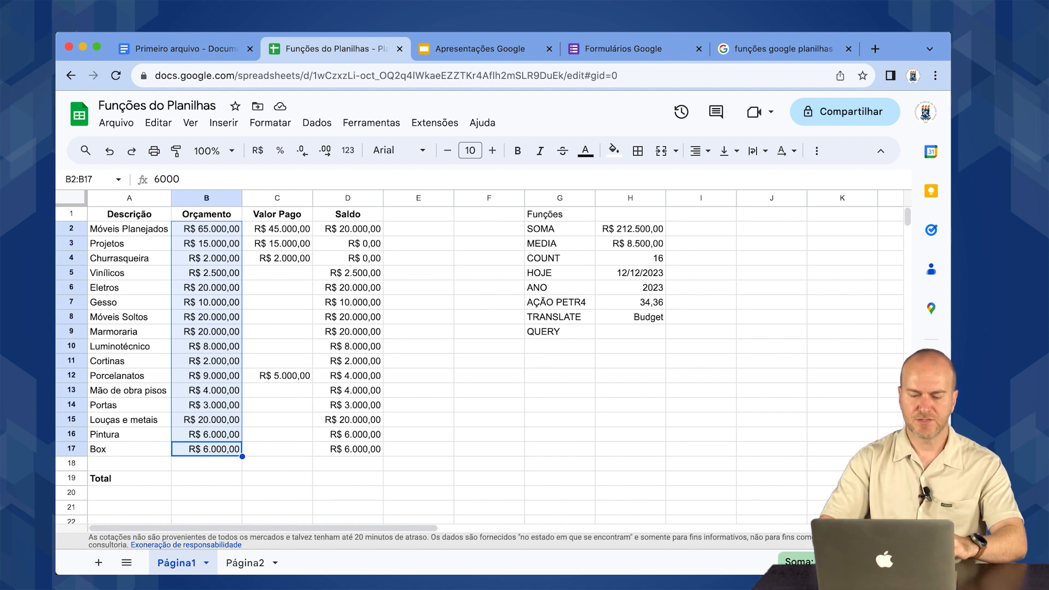
# Begin the Orçamento total in B19 by adding individual cells, with the formula =B2+B3+B4.
pyautogui.click(224, 481)
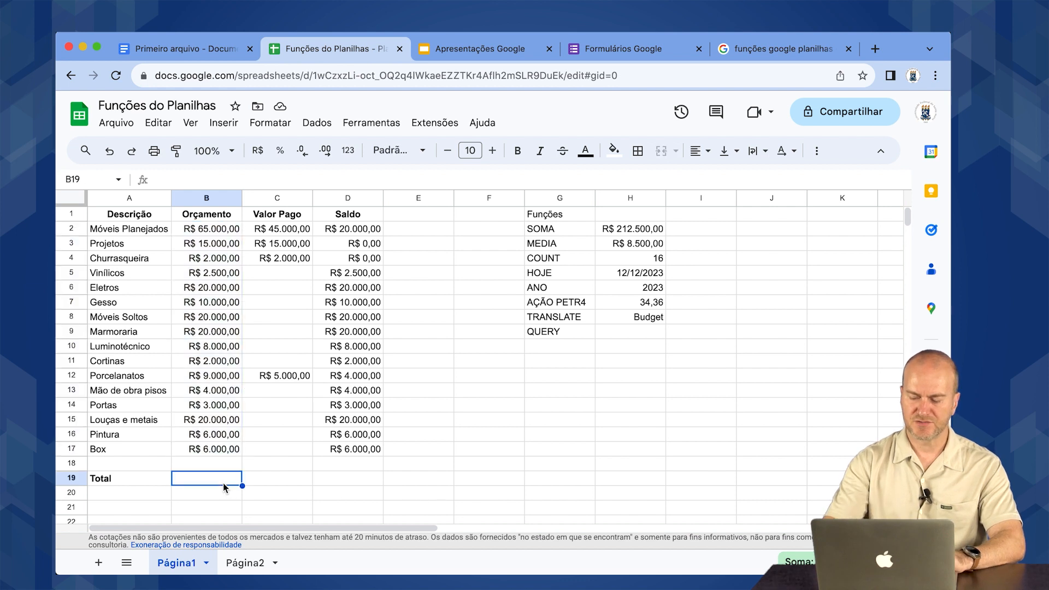
pyautogui.write('=')
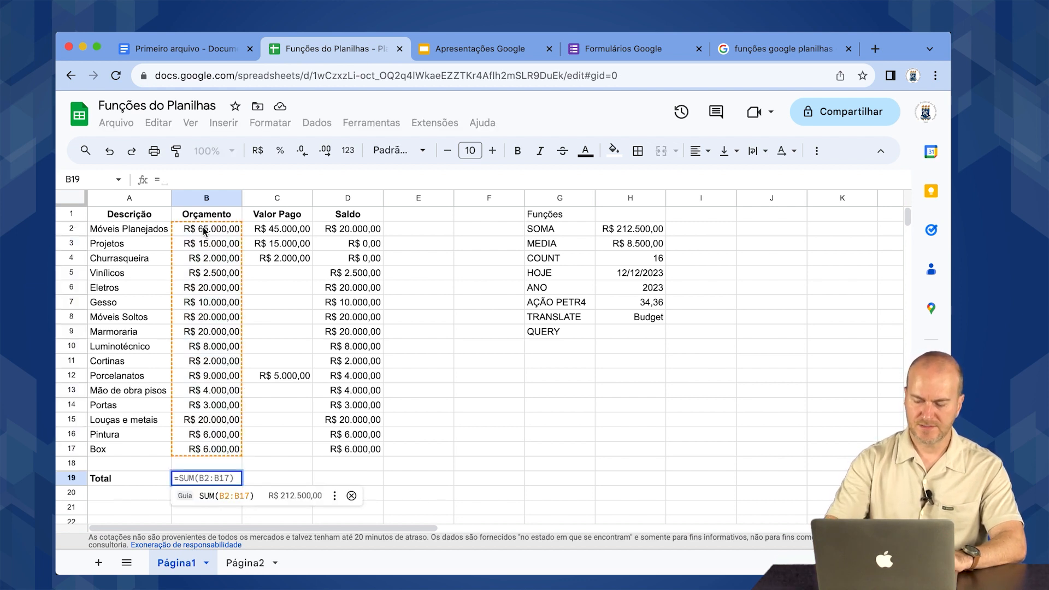
pyautogui.click(203, 229)
pyautogui.write('+')
pyautogui.click(206, 244)
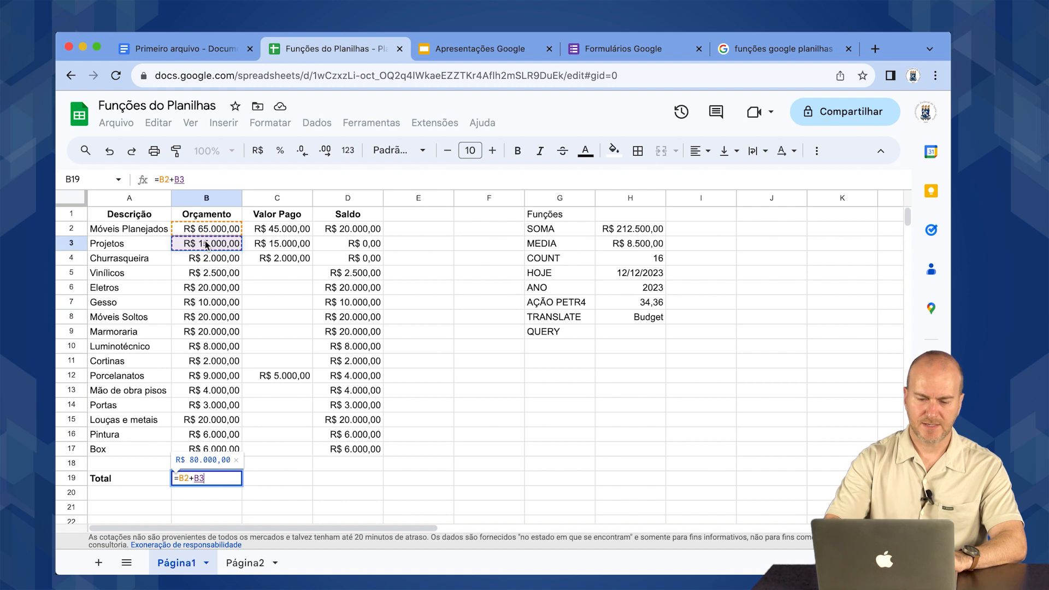
pyautogui.write('+')
pyautogui.click(207, 259)
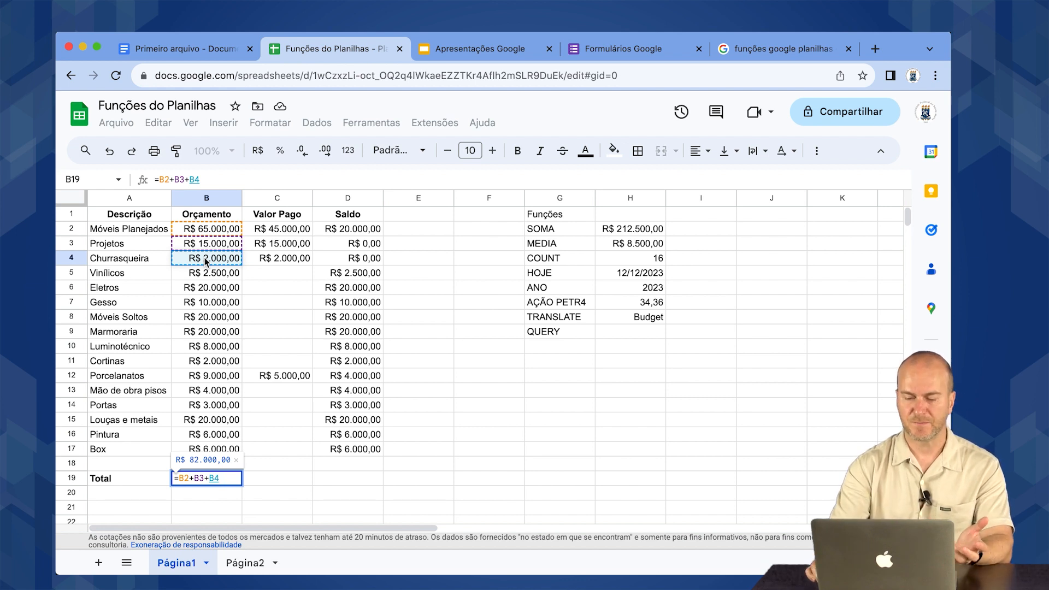
# Replace the cell-by-cell addition in B19 with the suggested SUM of B2:B17 and make the Orçamento total bold.
pyautogui.press('BackSpace')
pyautogui.press('BackSpace')
pyautogui.press('BackSpace')
pyautogui.press('BackSpace')
pyautogui.press('BackSpace')
pyautogui.press('Tab')
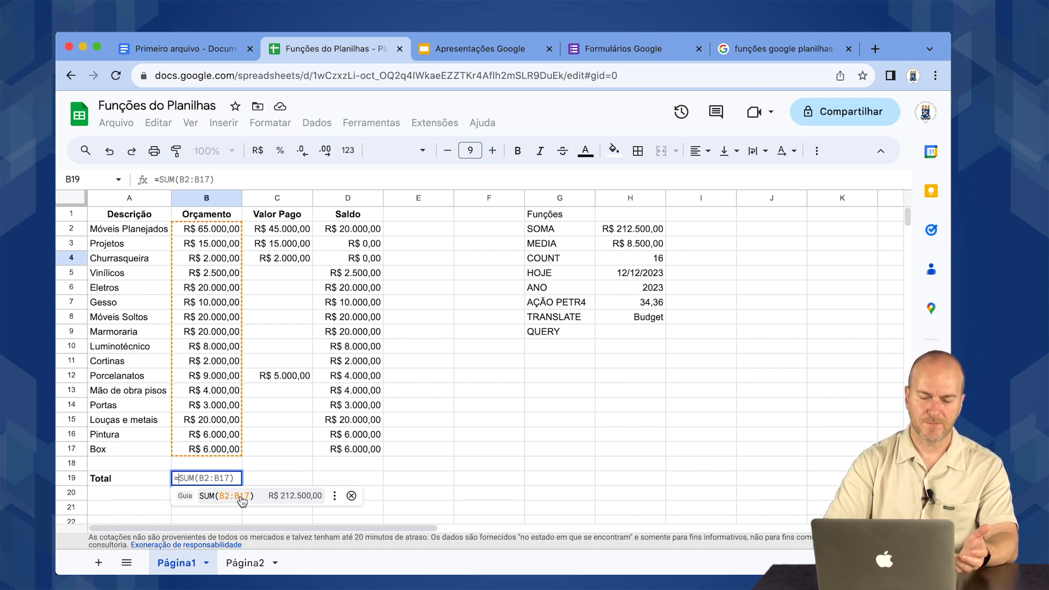
pyautogui.press('Return')
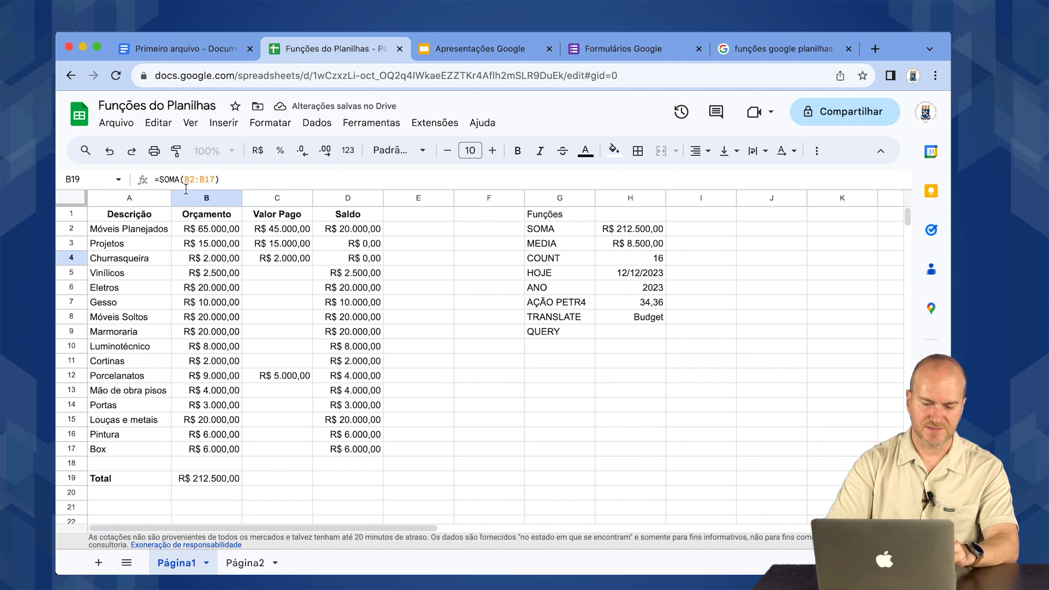
pyautogui.click(195, 479)
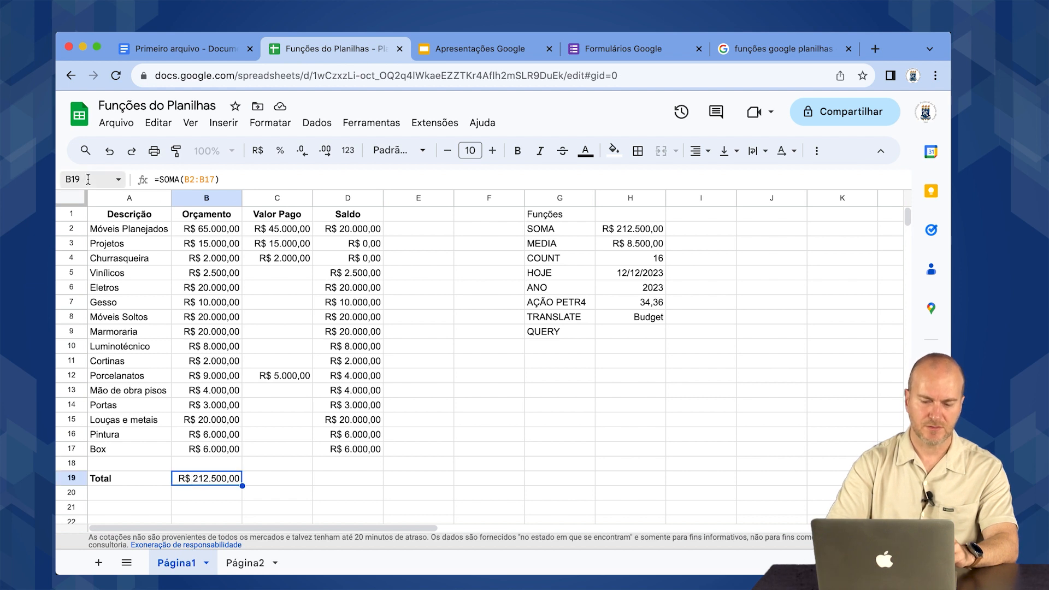
pyautogui.click(519, 153)
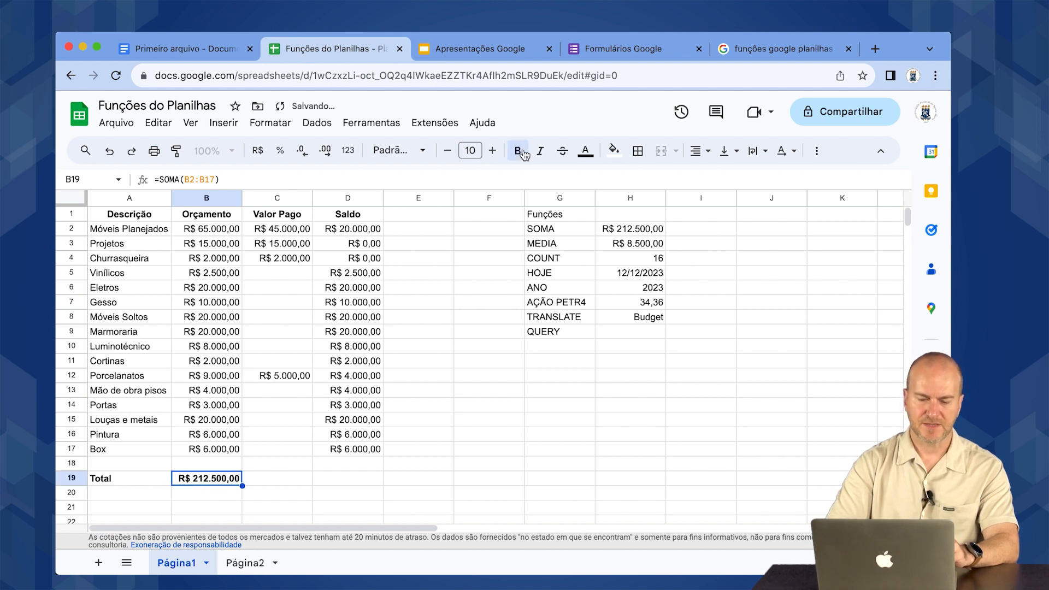
# Examine the first and last Orçamento values, B2 and B17, and select the range B2:B17 covered by the total.
pyautogui.click(210, 229)
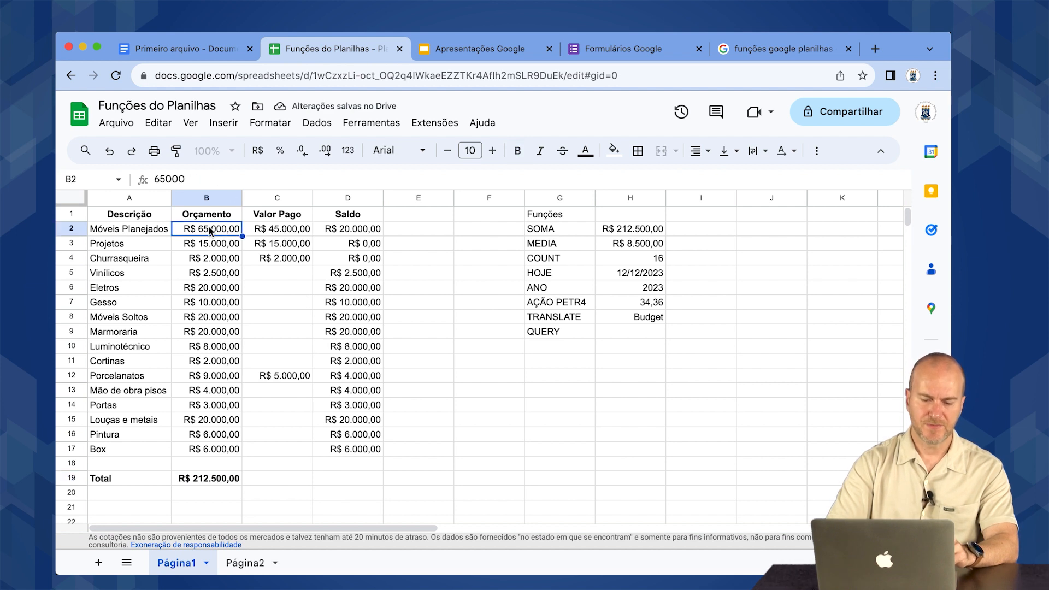
pyautogui.click(202, 450)
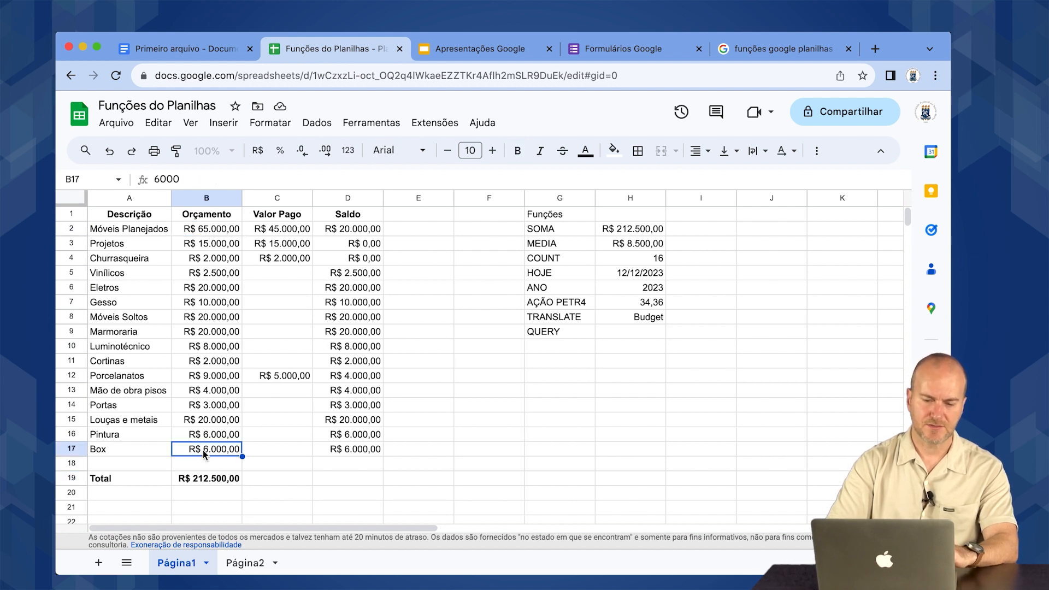
pyautogui.moveTo(228, 230); pyautogui.dragTo(221, 449)
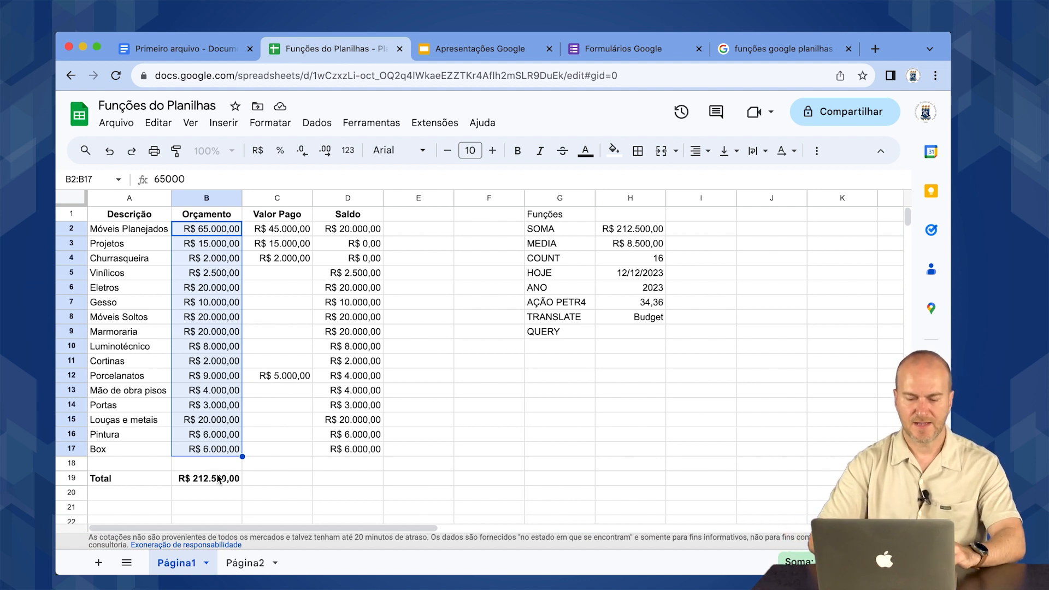
# Total the Valor Pago column in C19 with =SOMA(C2:C17) and make the result bold.
pyautogui.click(253, 482)
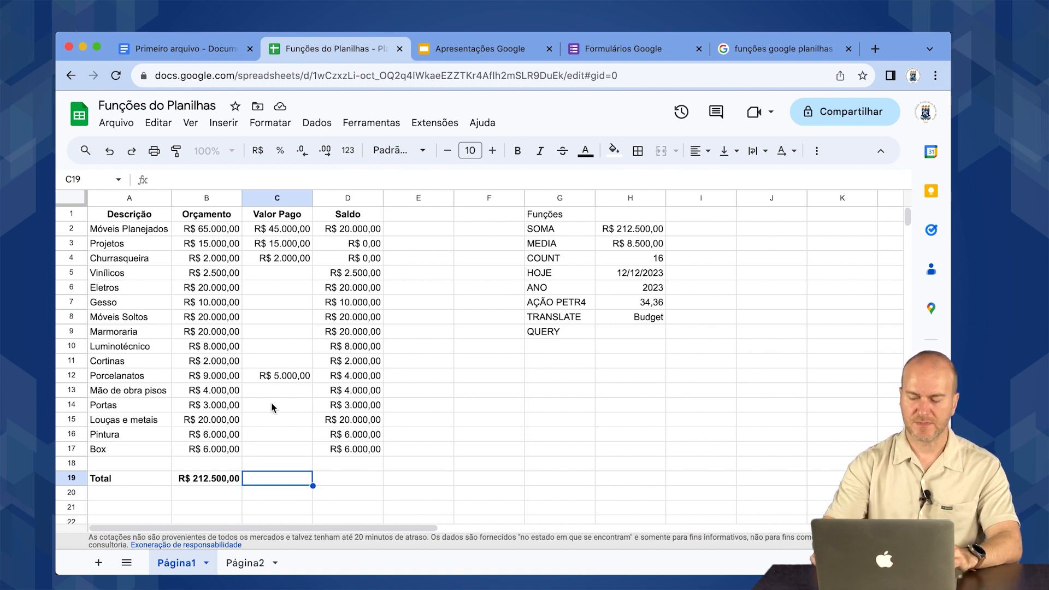
pyautogui.write('=')
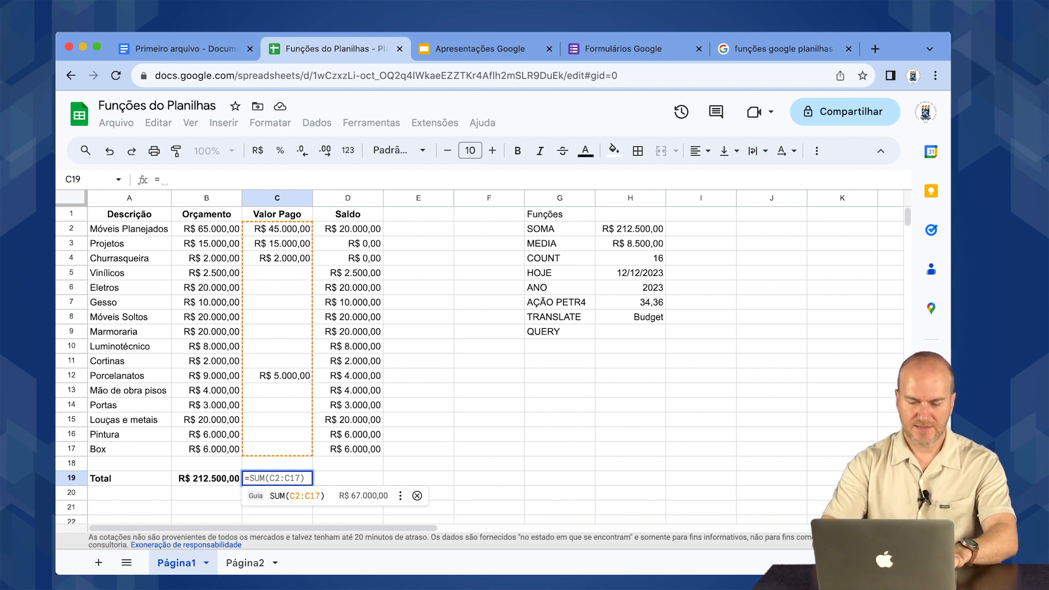
pyautogui.write('SU')
pyautogui.press('BackSpace')
pyautogui.write('O')
pyautogui.press('BackSpace')
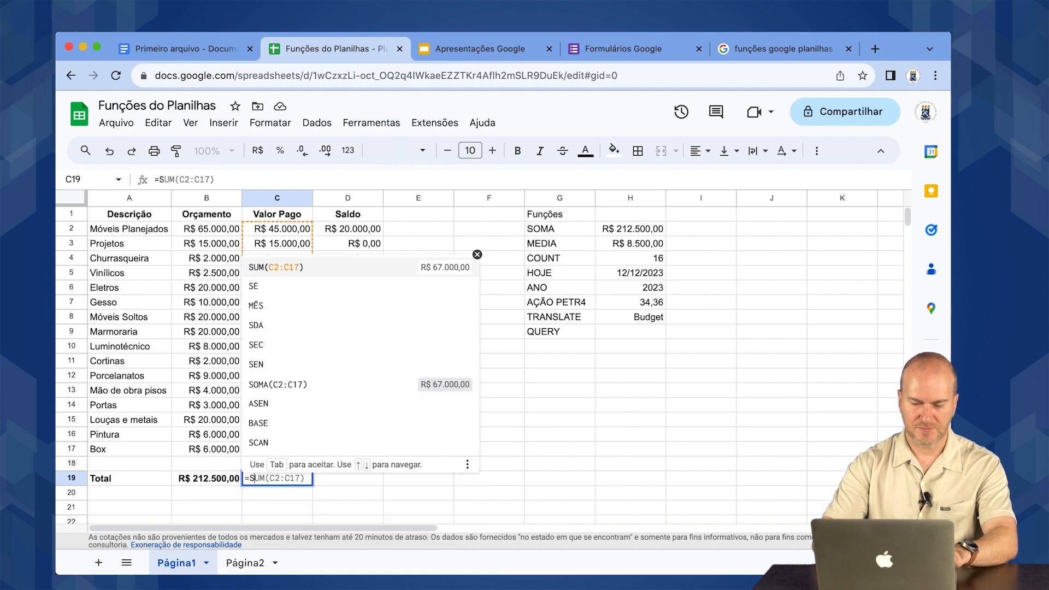
pyautogui.write('OMA')
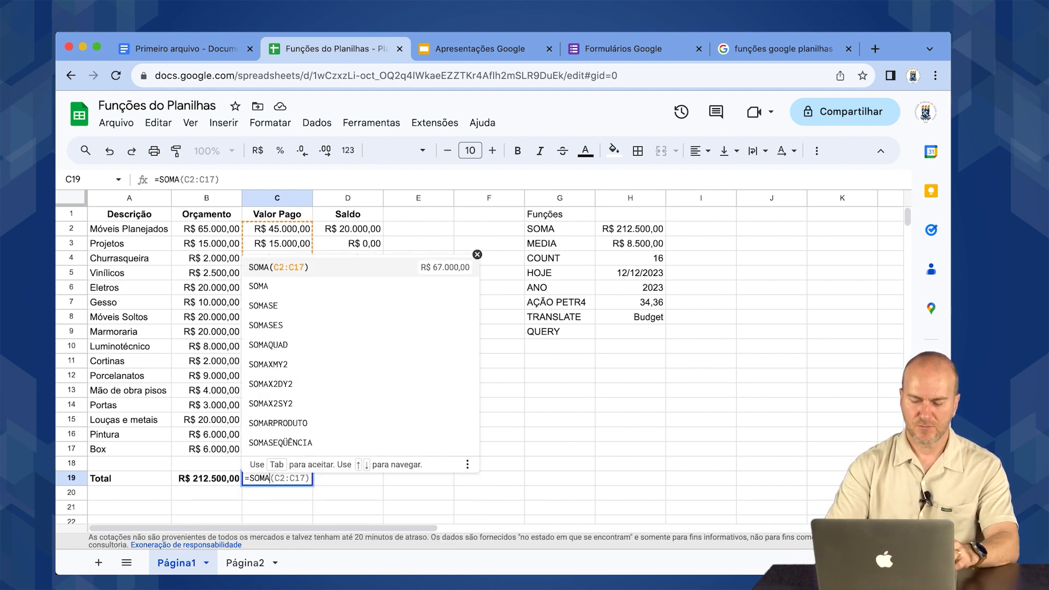
pyautogui.press('Tab')
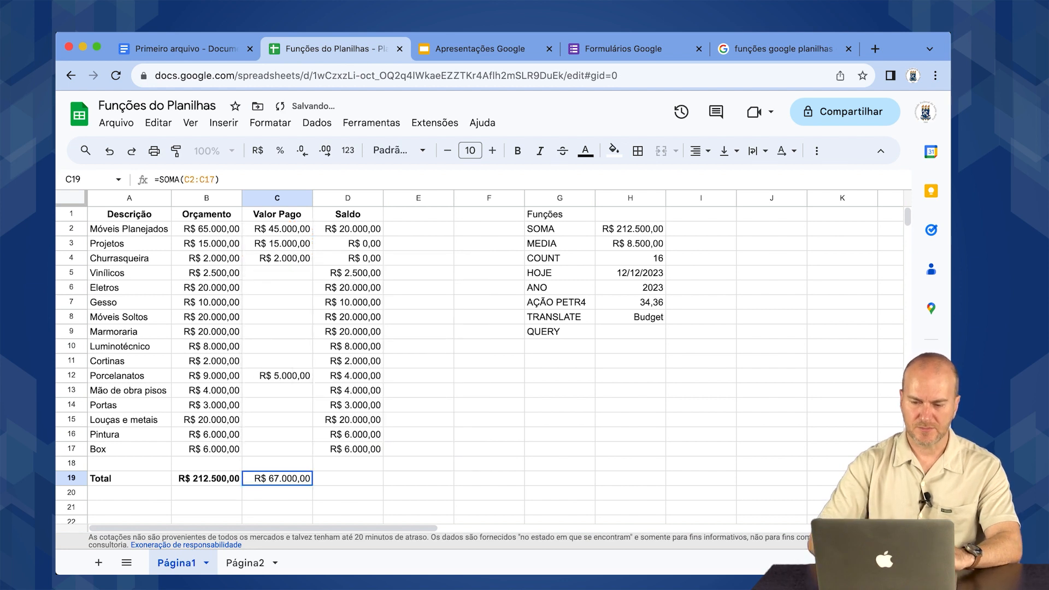
pyautogui.click(517, 151)
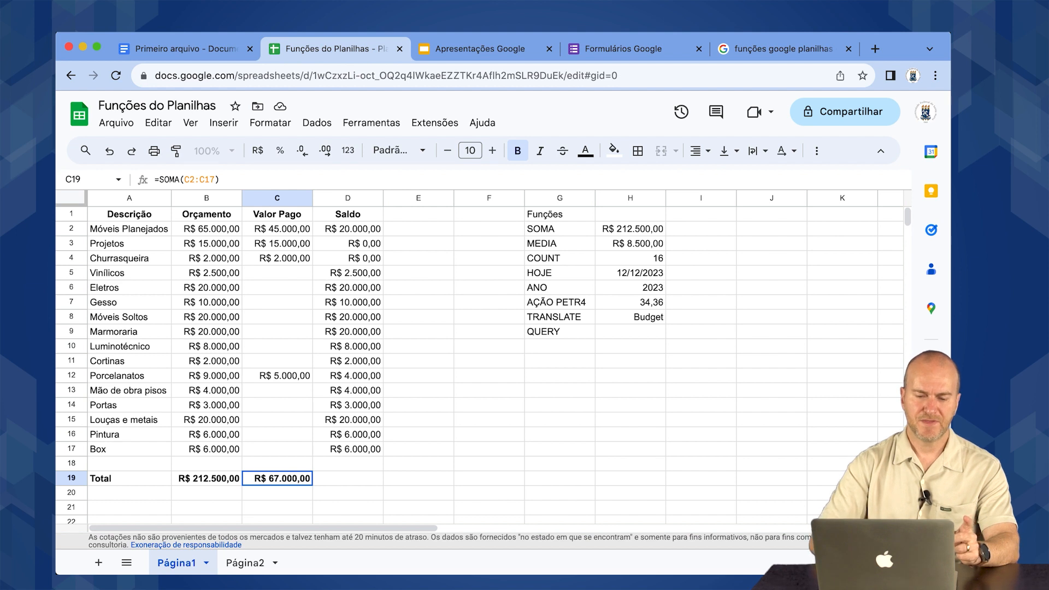
pyautogui.press('Left')
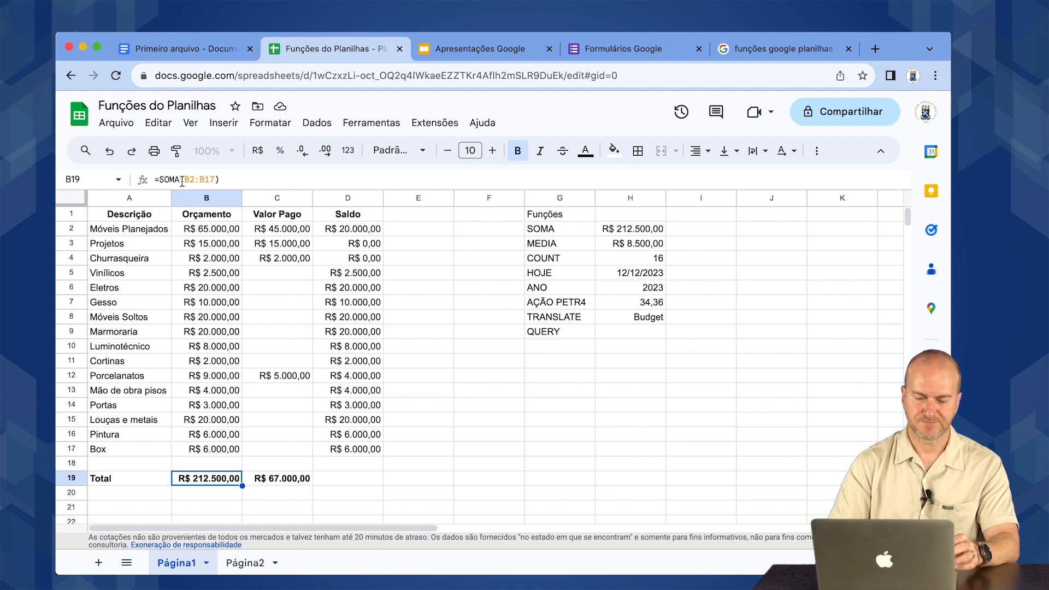
pyautogui.press('Right')
pyautogui.press('Right')
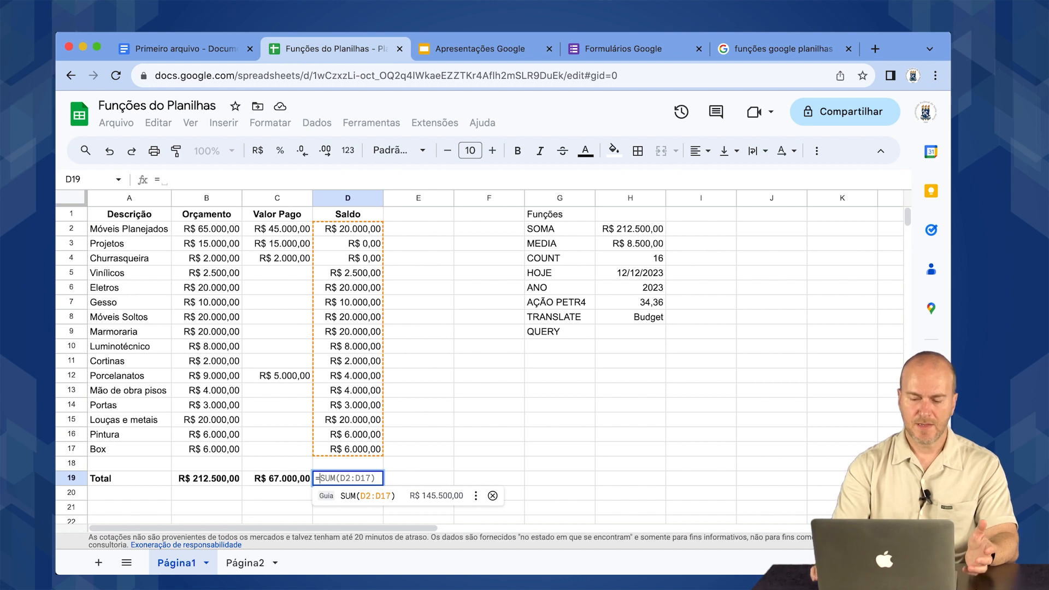
pyautogui.press('BackSpace')
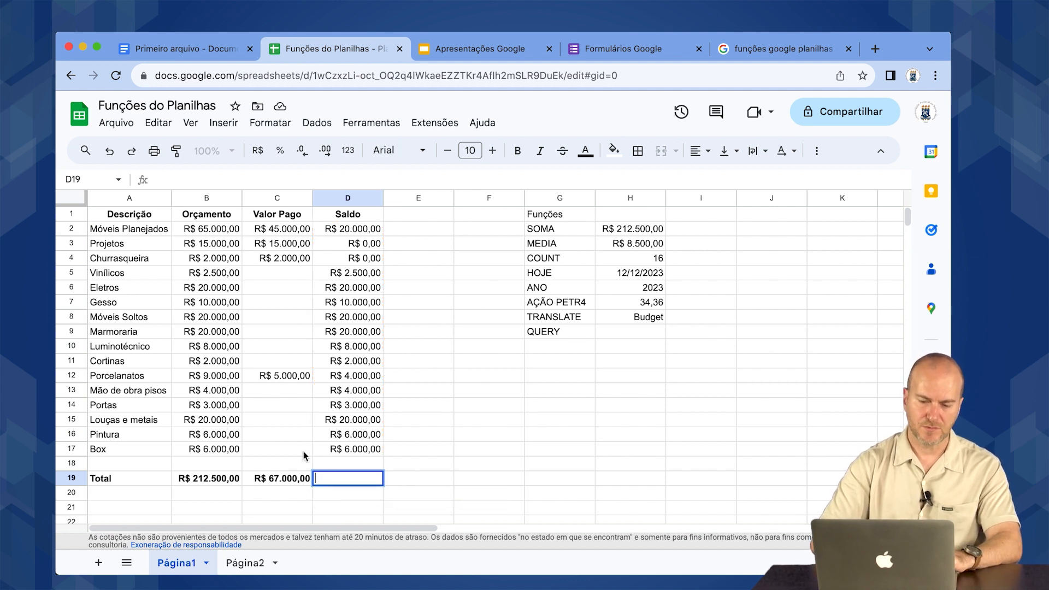
# Try extending the Valor Pago total formula from C19 into D19, and clear D19 after comparing both formulas.
pyautogui.click(351, 225)
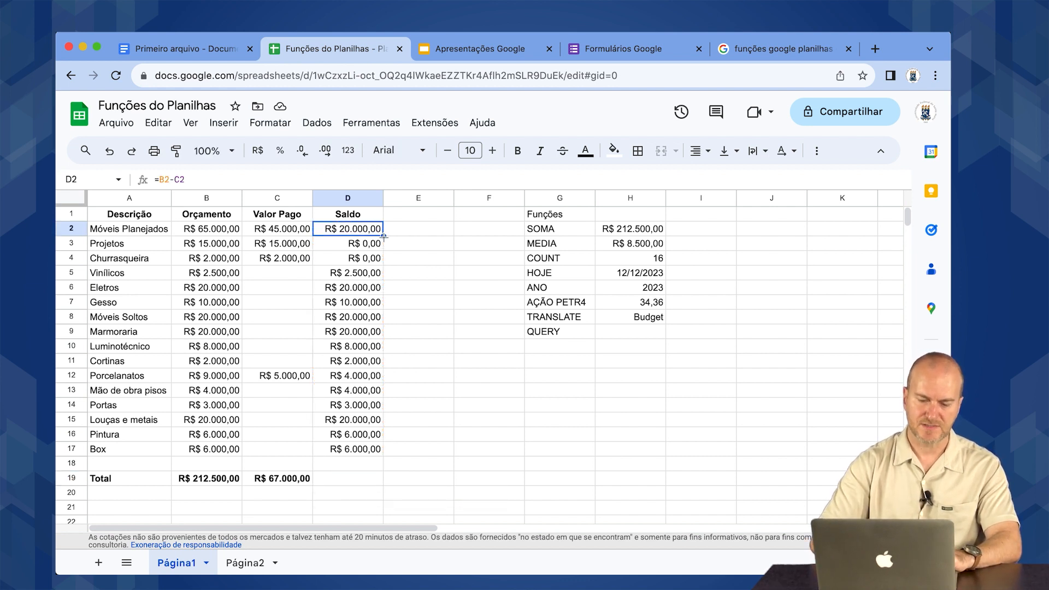
pyautogui.click(290, 483)
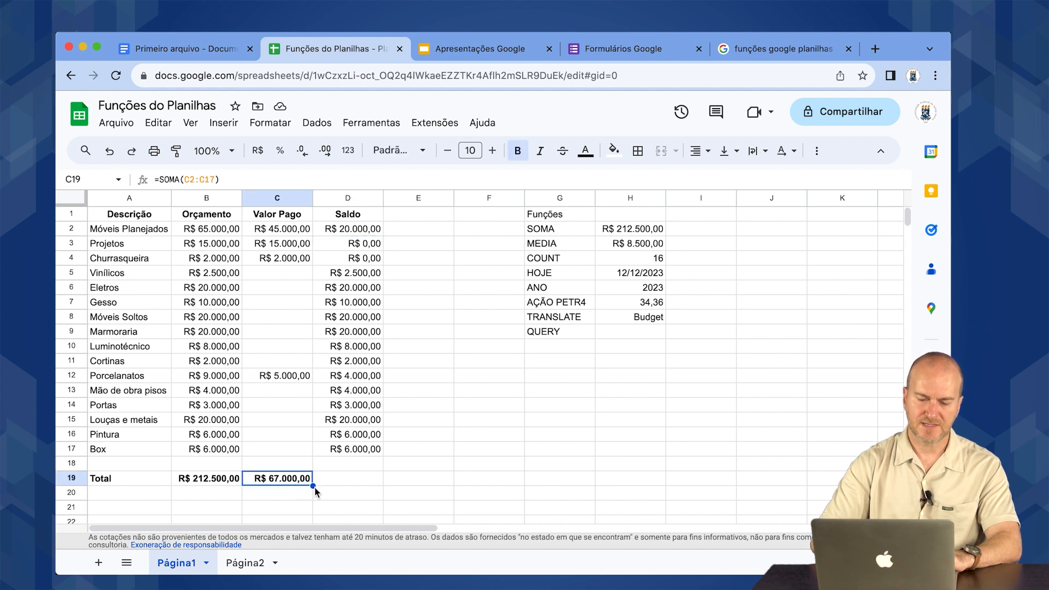
pyautogui.moveTo(315, 486); pyautogui.dragTo(345, 483)
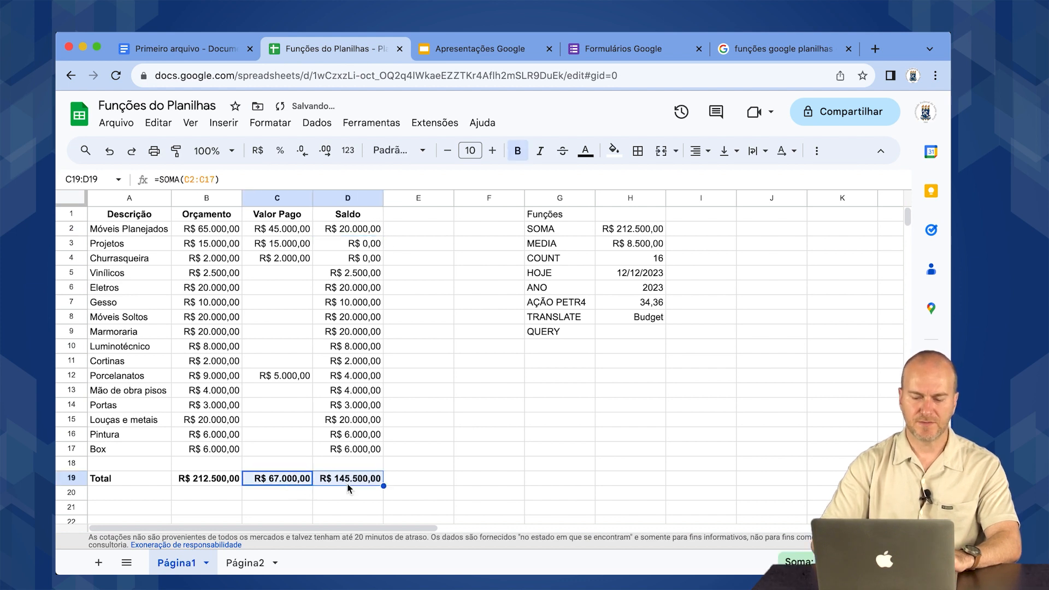
pyautogui.click(301, 479)
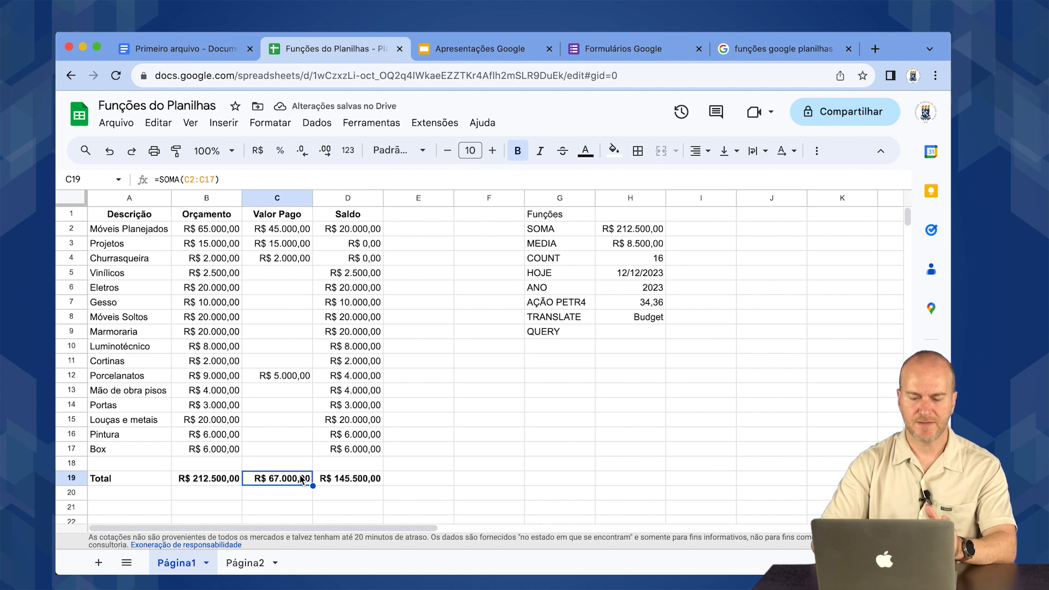
pyautogui.click(336, 480)
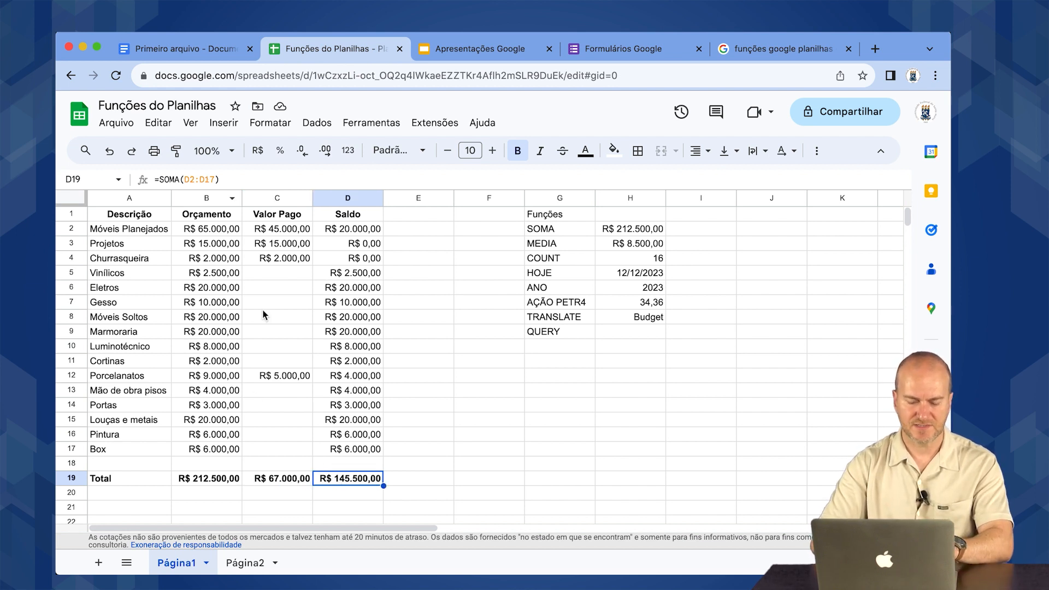
pyautogui.press('Delete')
pyautogui.press('Left')
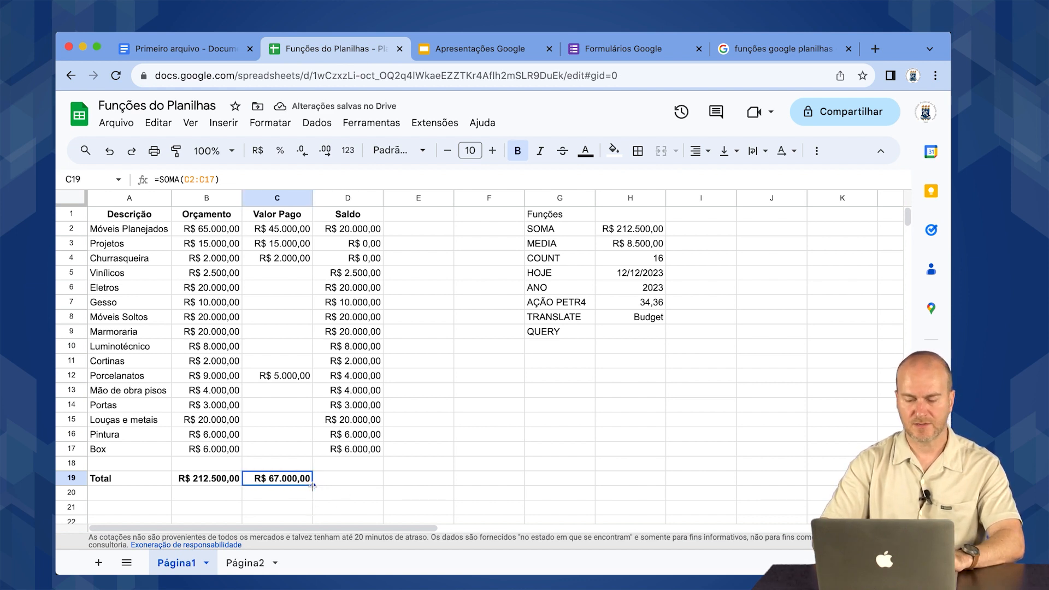
# Fill the total formula from C19 across into D19 and check the formulas in B19 to D19.
pyautogui.moveTo(312, 485); pyautogui.dragTo(352, 480)
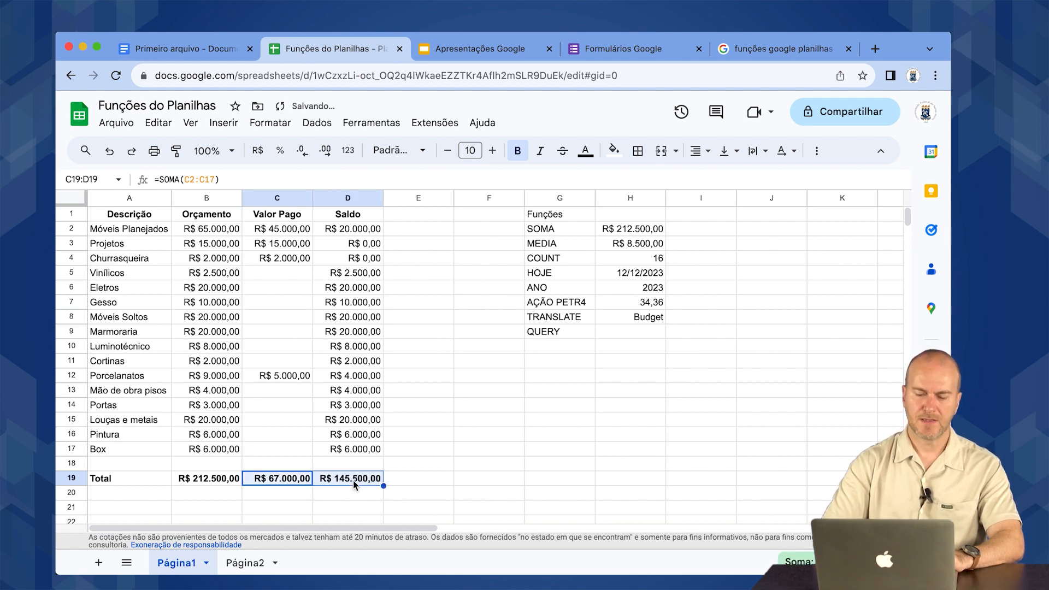
pyautogui.click(416, 470)
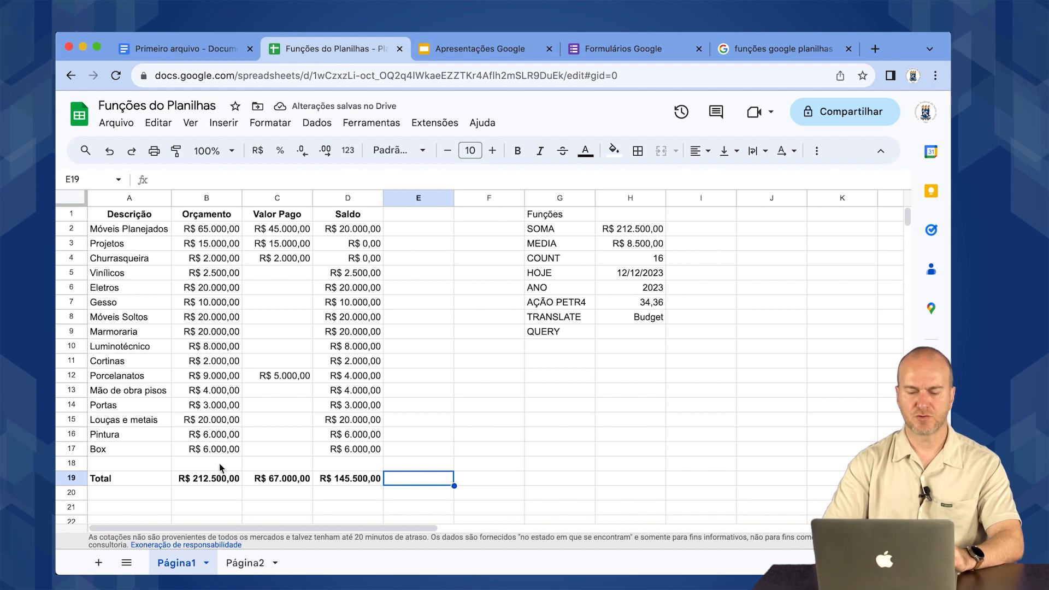
pyautogui.click(213, 482)
pyautogui.press('Right')
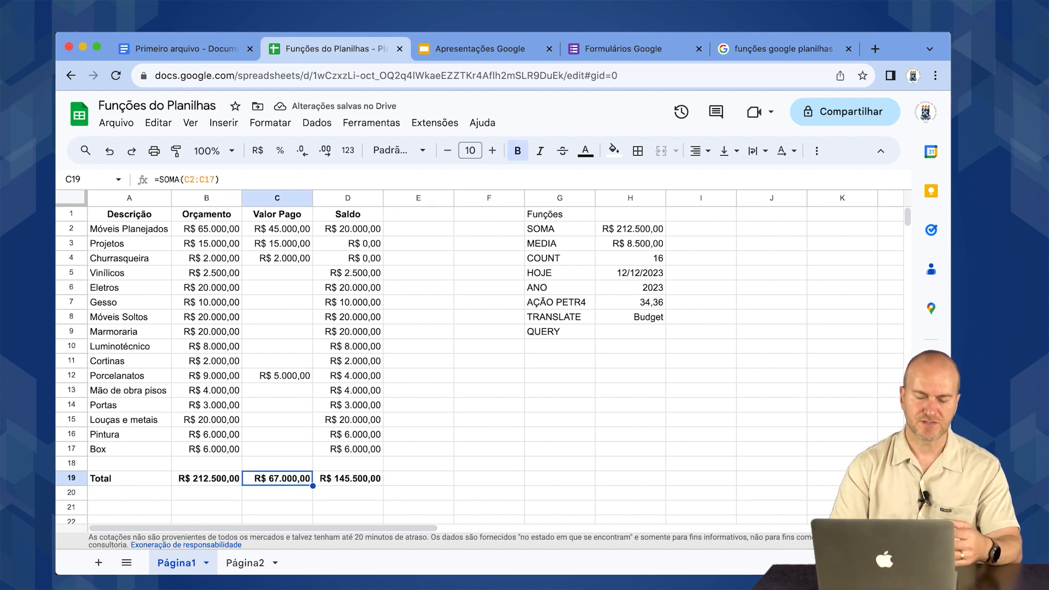
pyautogui.press('Right')
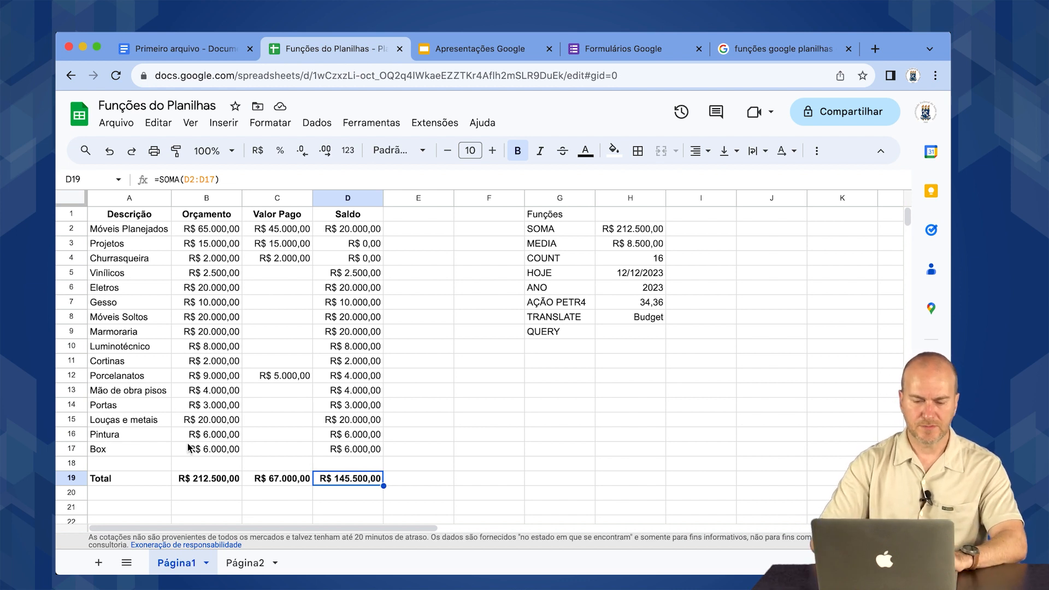
# Enter 5000 as the Valor Pago for Gesso in C7 and check its Saldo formula in D7.
pyautogui.click(275, 302)
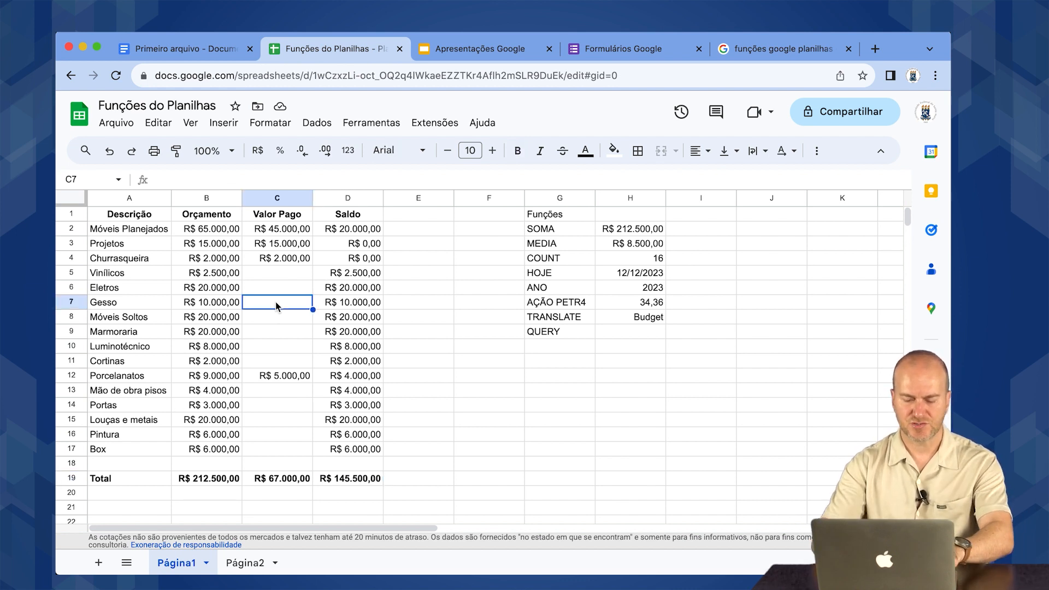
pyautogui.write('5000')
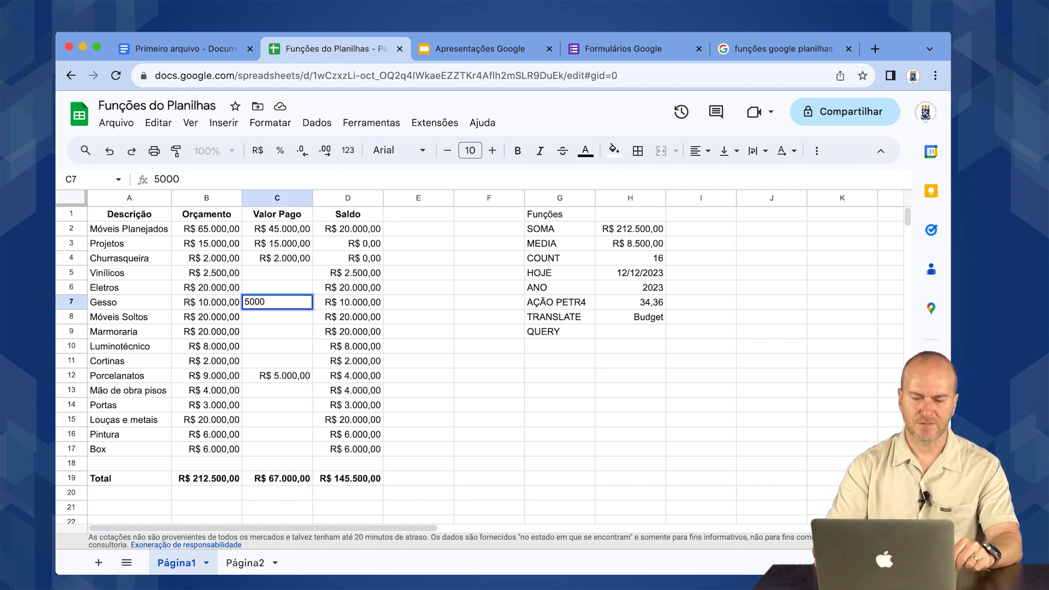
pyautogui.press('Return')
pyautogui.click(347, 301)
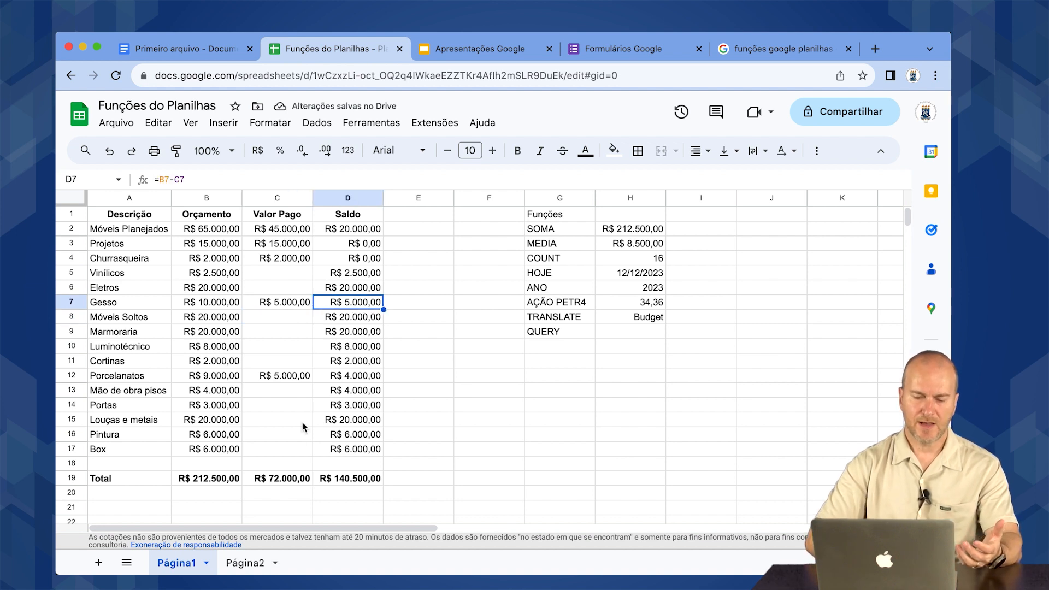
# Examine the column totals and their formulas in B19 to D19, and the Móveis Planejados Saldo formula in D2.
pyautogui.click(294, 478)
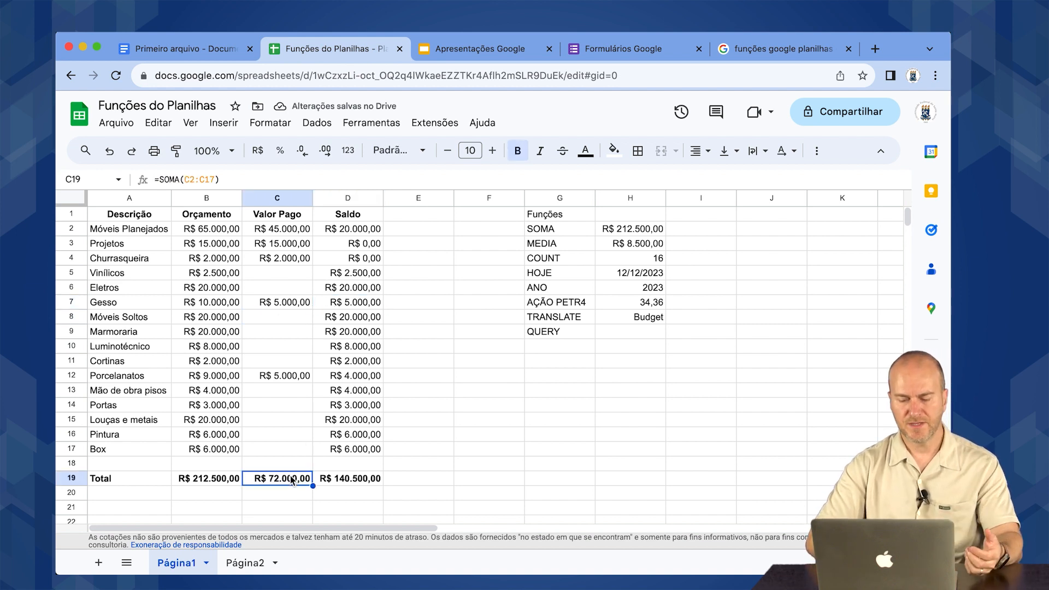
pyautogui.click(340, 481)
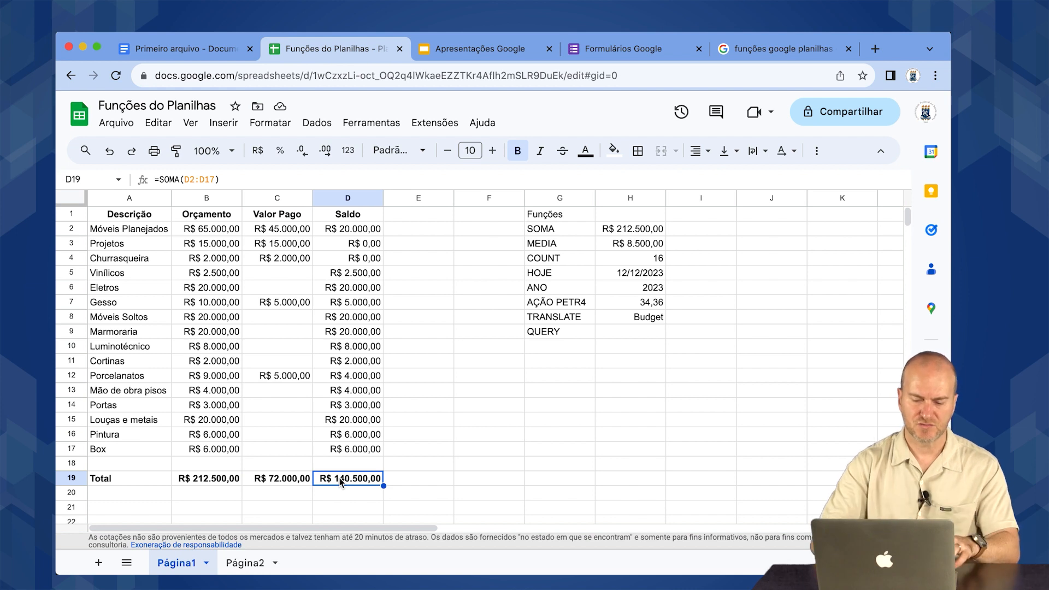
pyautogui.press('Left')
pyautogui.press('Left')
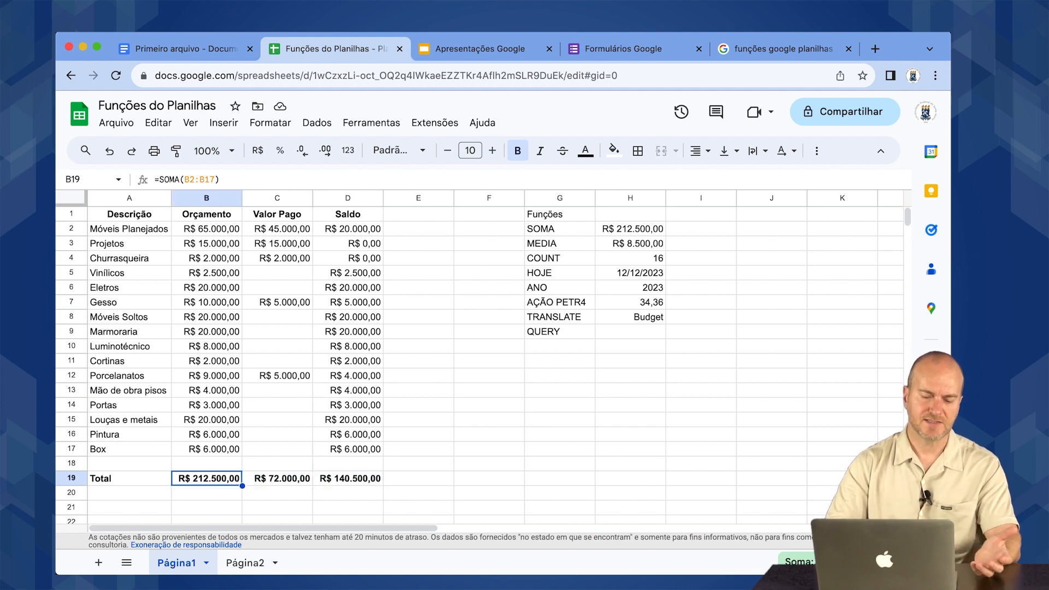
pyautogui.press('Right')
pyautogui.hotkey('shift', 'Right')
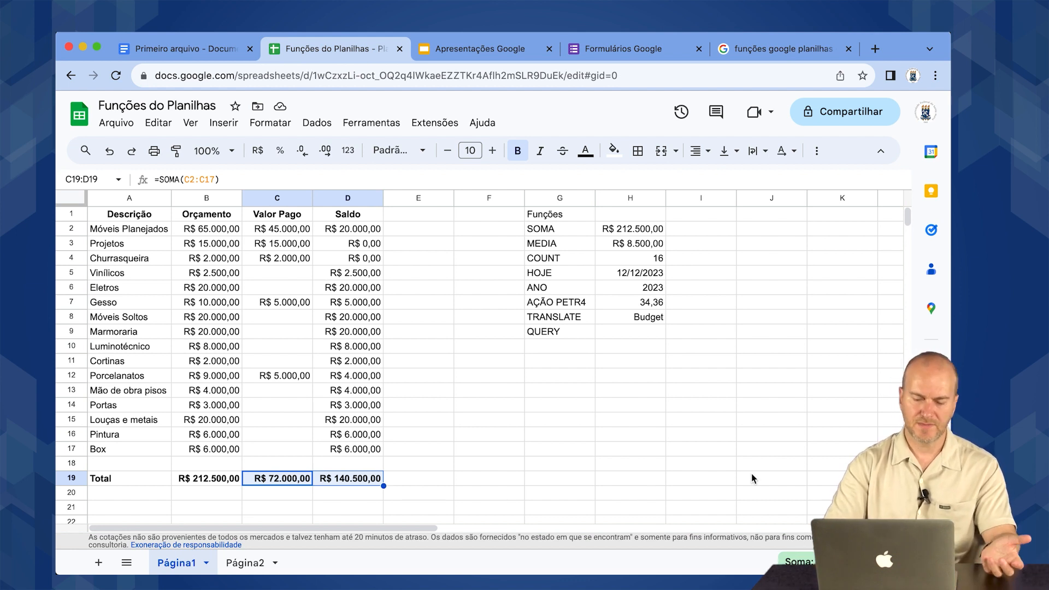
pyautogui.click(216, 479)
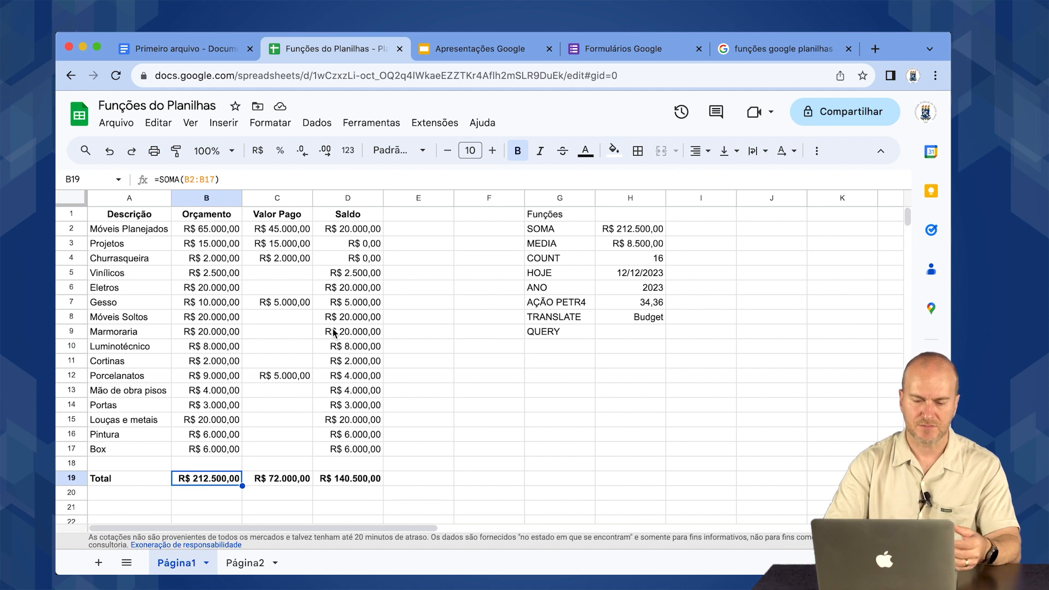
pyautogui.click(339, 228)
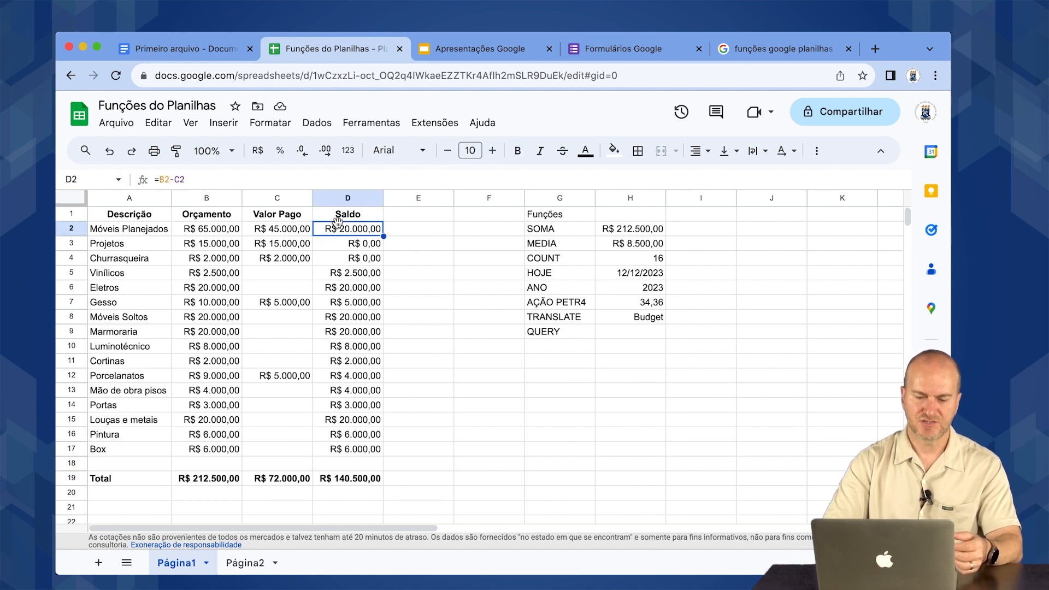
# Check the Móveis Planejados values in B2 and C2 and the Eletros Saldo formula in D6.
pyautogui.click(218, 229)
pyautogui.click(278, 232)
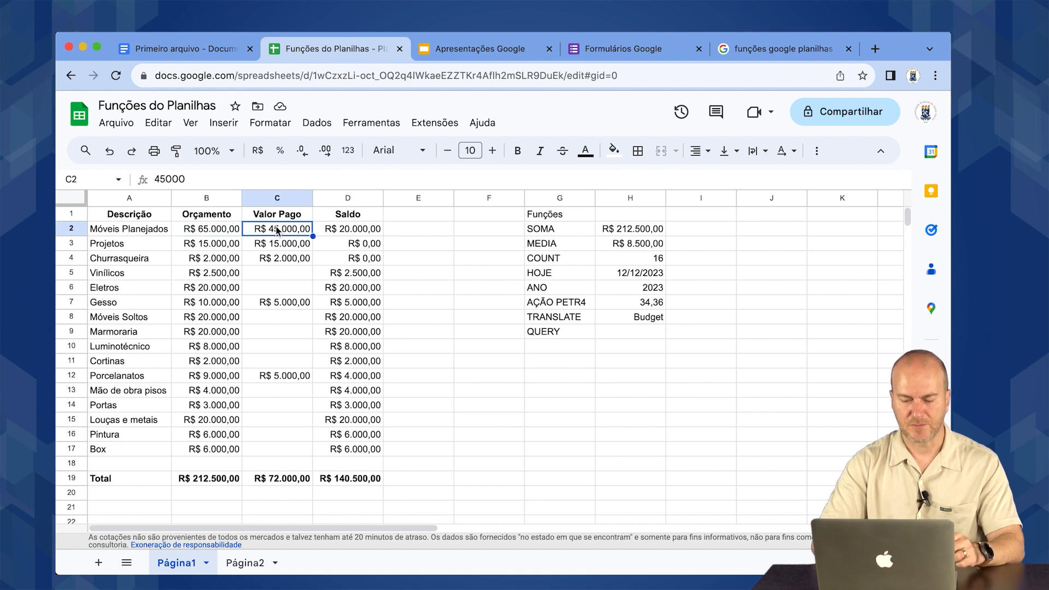
pyautogui.click(356, 288)
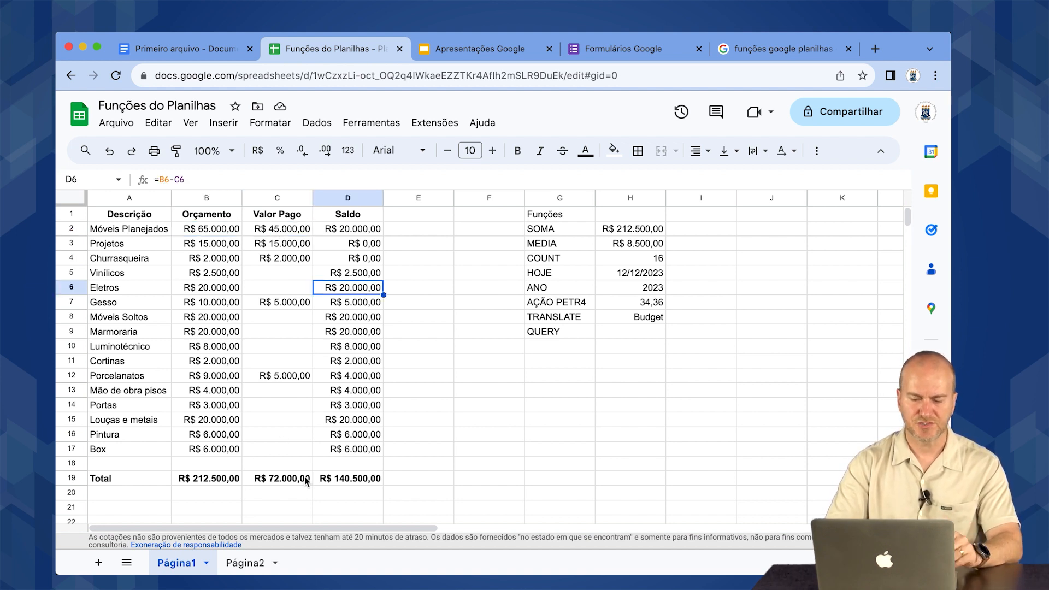
# Select the Orçamento values in B2:B17 and view the available summary calculations for the selection, including Soma and Média.
pyautogui.click(217, 482)
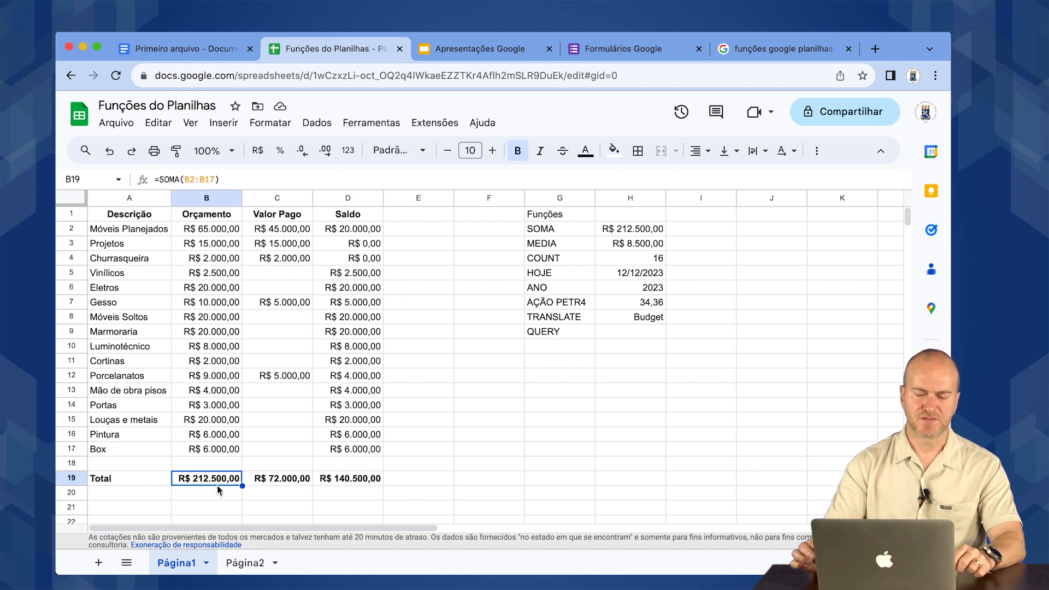
pyautogui.press('Up')
pyautogui.press('Up')
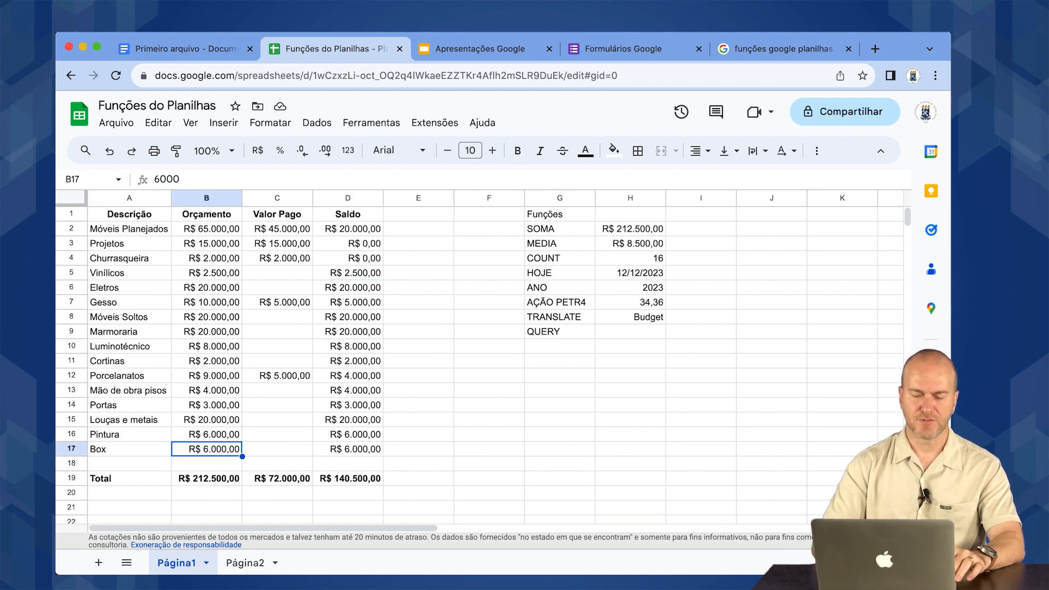
pyautogui.hotkey('shift', 'Up')
pyautogui.hotkey('shift', 'Up')
pyautogui.hotkey('shift', 'Up')
pyautogui.hotkey('shift', 'Up')
pyautogui.hotkey('shift', 'Up')
pyautogui.hotkey('shift', 'Up')
pyautogui.hotkey('shift', 'Up')
pyautogui.hotkey('shift', 'Up')
pyautogui.hotkey('shift', 'Up')
pyautogui.hotkey('shift', 'Up')
pyautogui.hotkey('shift', 'Up')
pyautogui.hotkey('shift', 'Up')
pyautogui.hotkey('shift', 'Up')
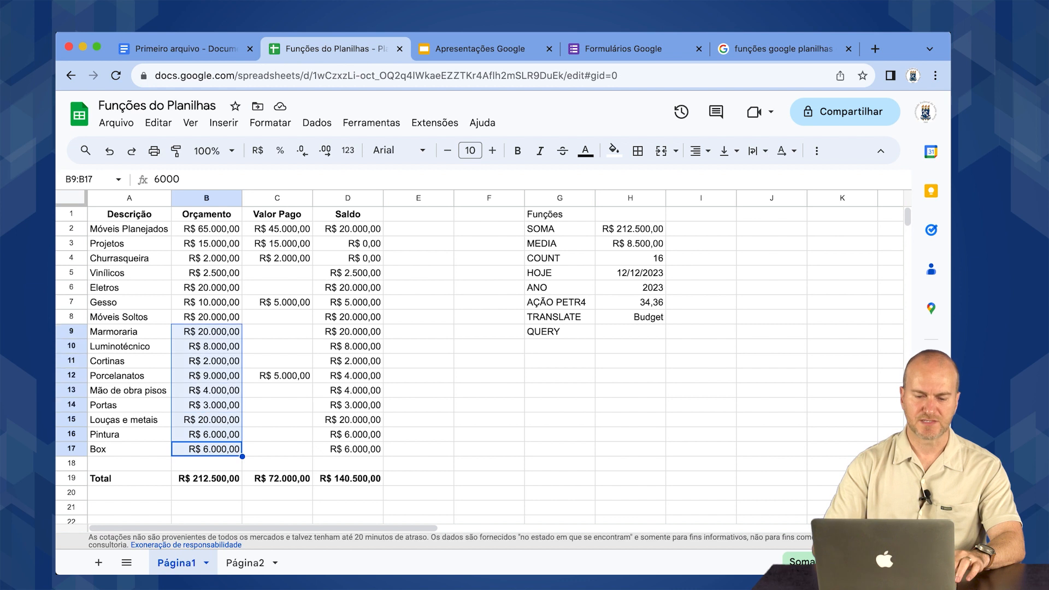
pyautogui.hotkey('shift', 'Up')
pyautogui.hotkey('shift', 'Up')
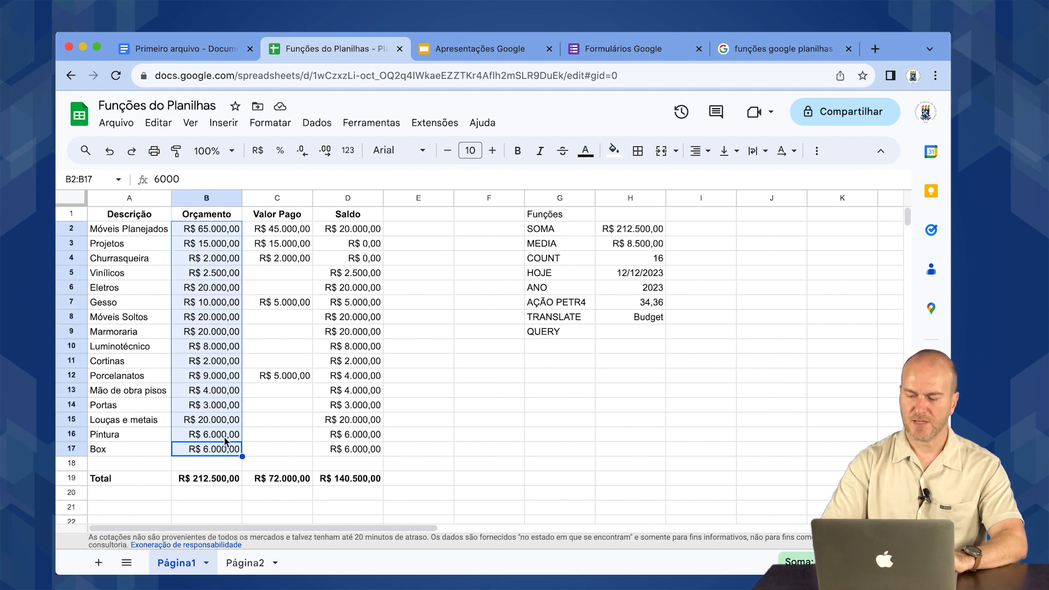
pyautogui.click(839, 562)
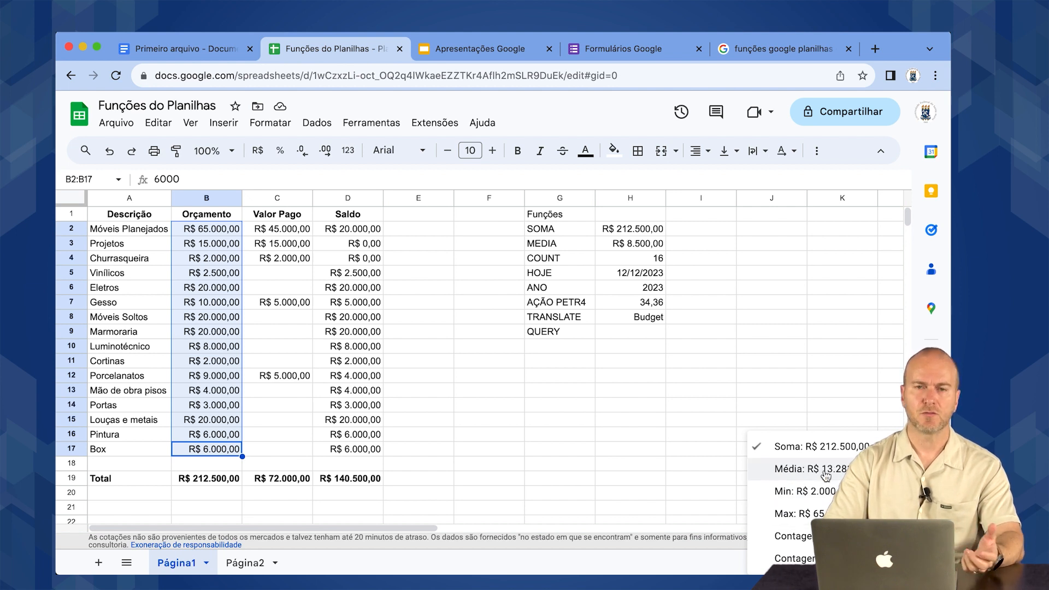
# Add the label Média in A20 below Total and make it bold.
pyautogui.click(151, 494)
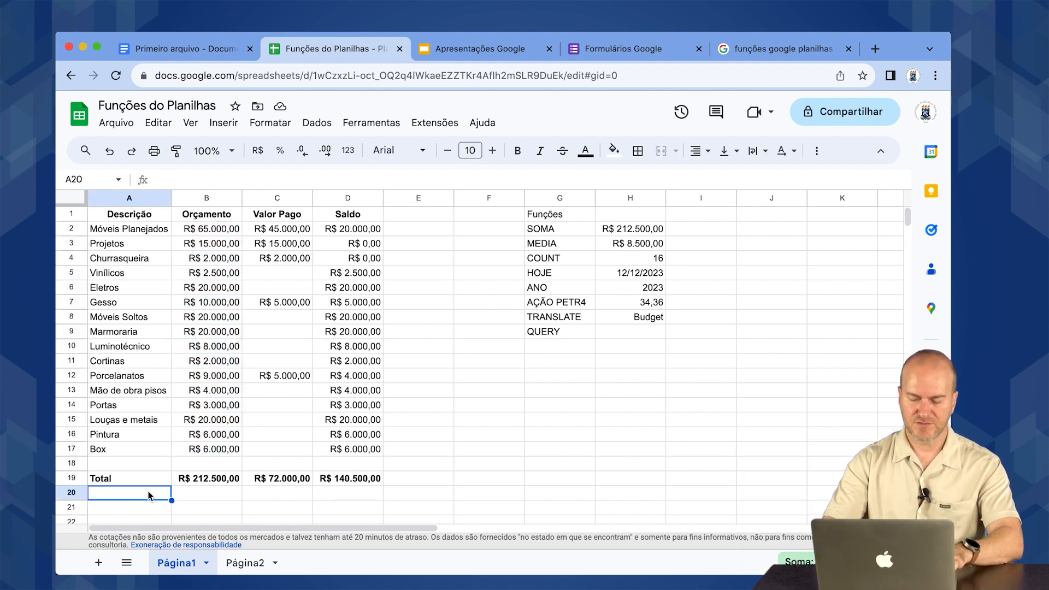
pyautogui.write('Médial')
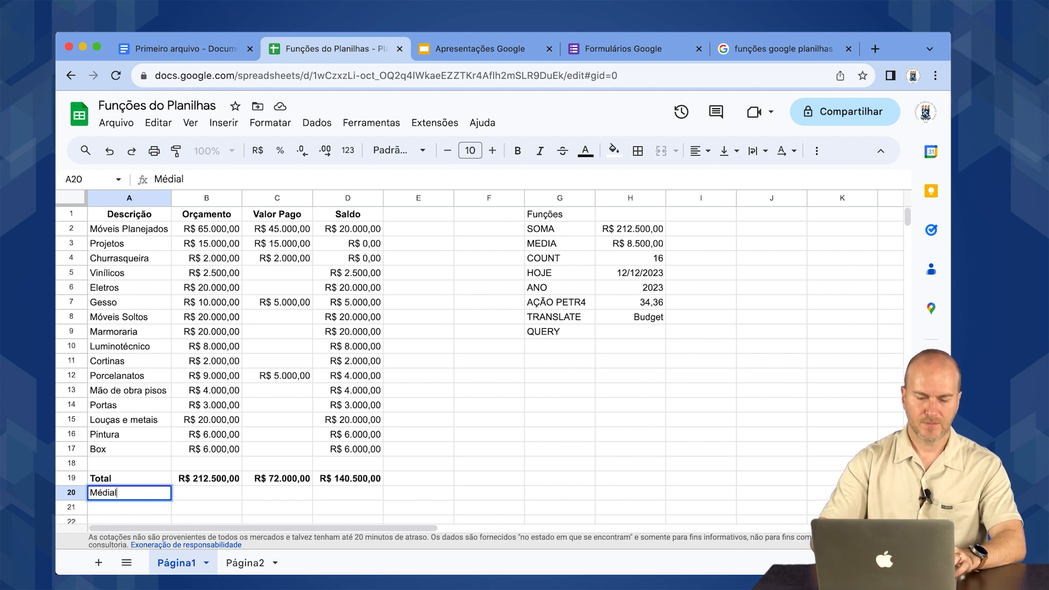
pyautogui.hotkey('ctrl', 'Return')
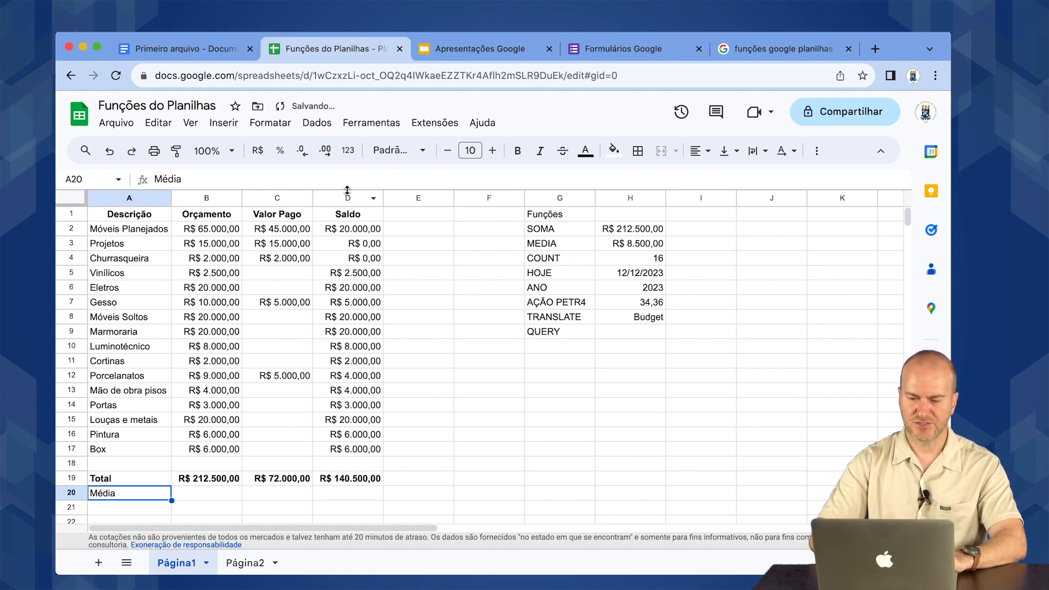
pyautogui.click(518, 151)
# Enter the formula =MED(B2:B17) in B20 for the Orçamento column and make the cell bold.
pyautogui.press('Tab')
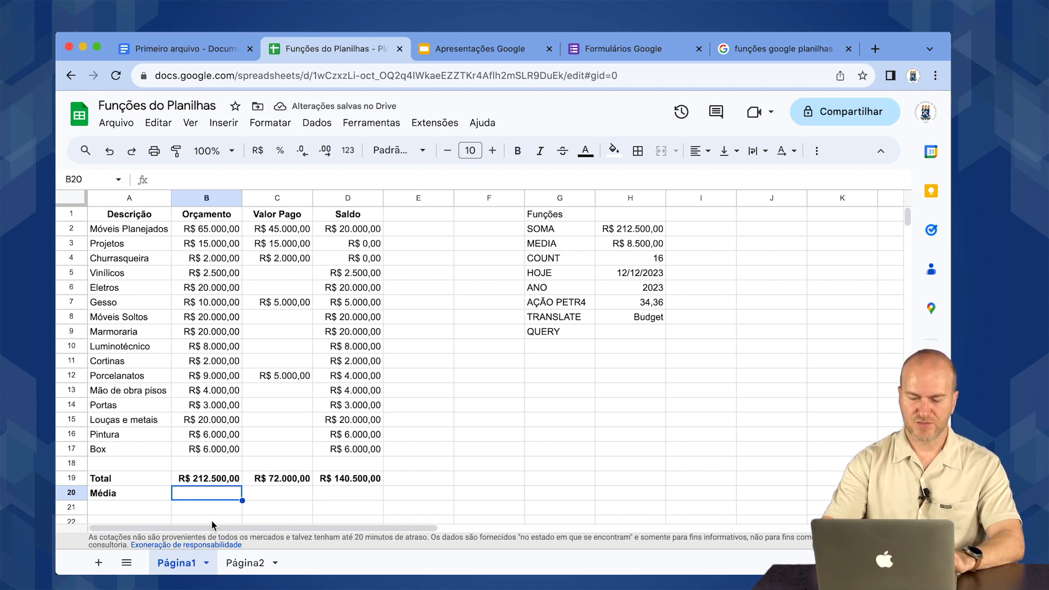
pyautogui.write('=')
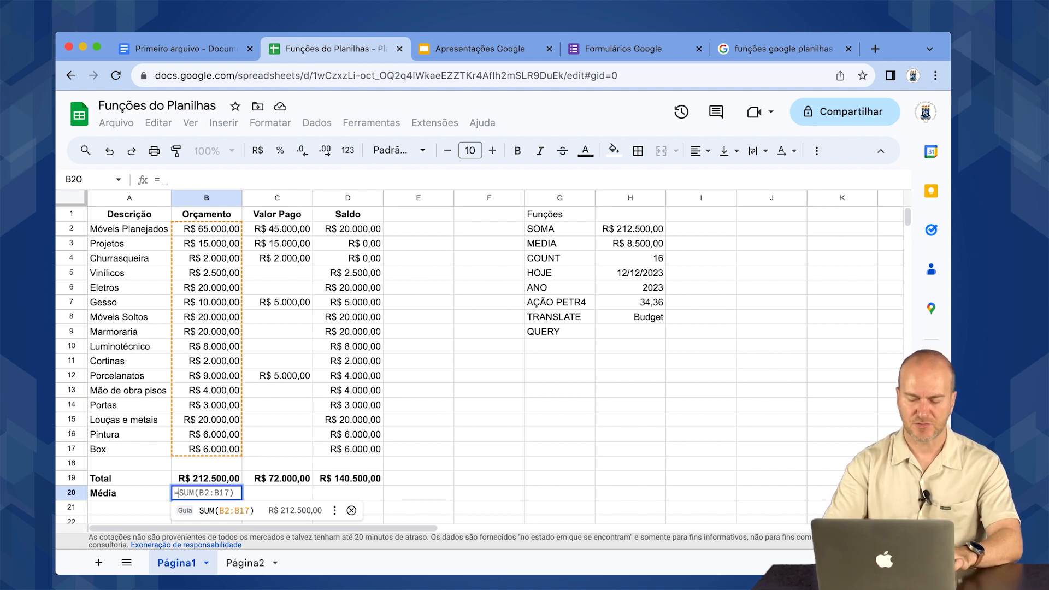
pyautogui.write('MED')
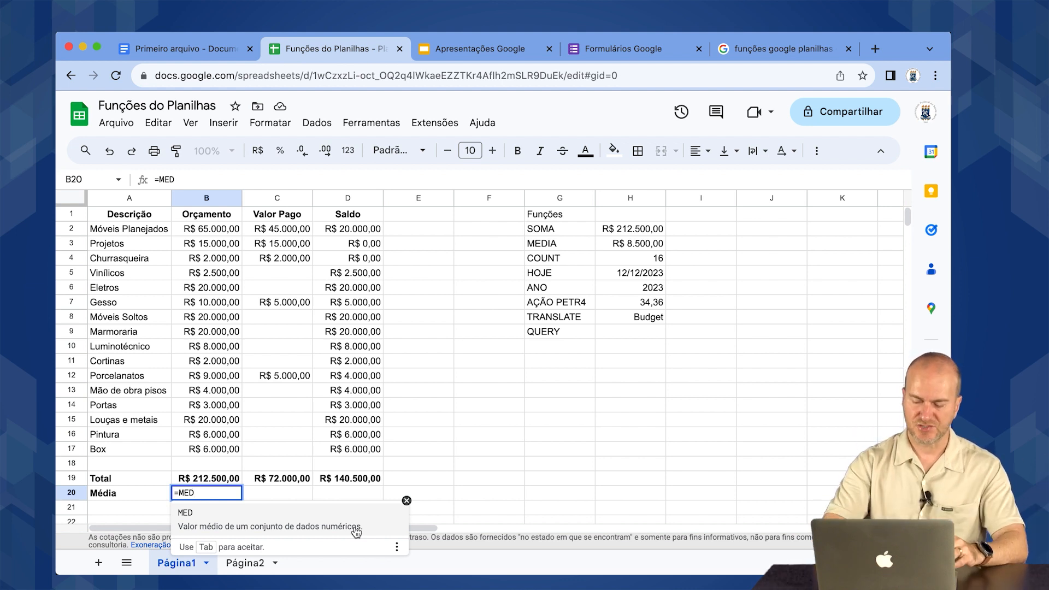
pyautogui.write('(B')
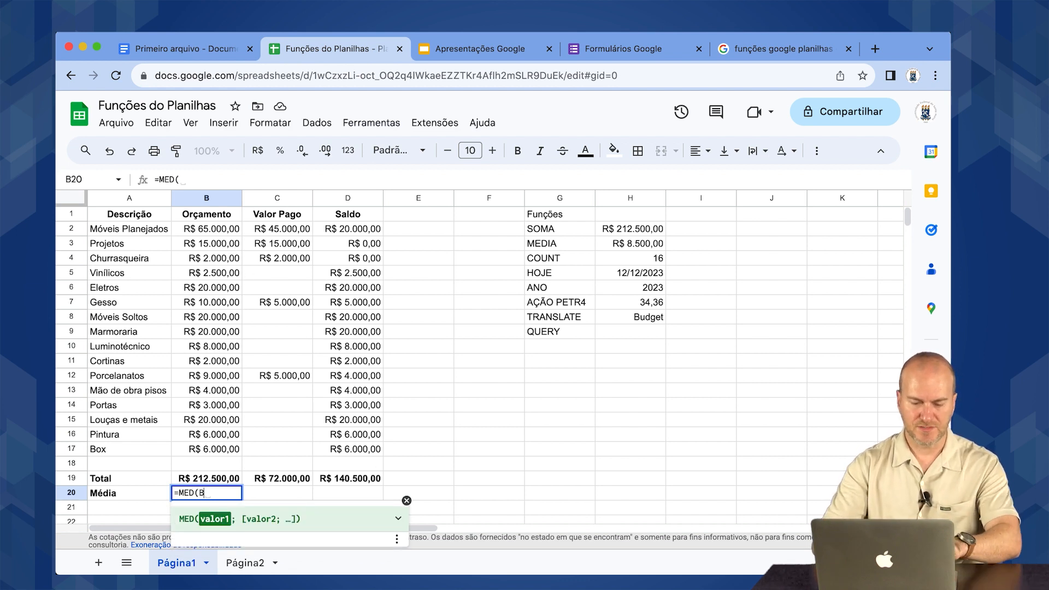
pyautogui.click(218, 230)
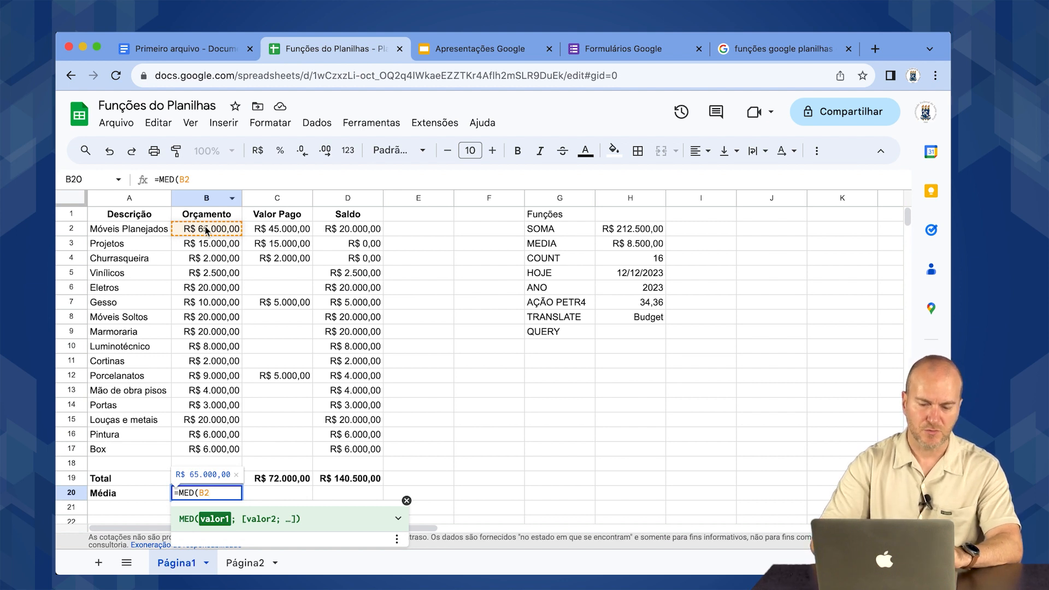
pyautogui.write(':')
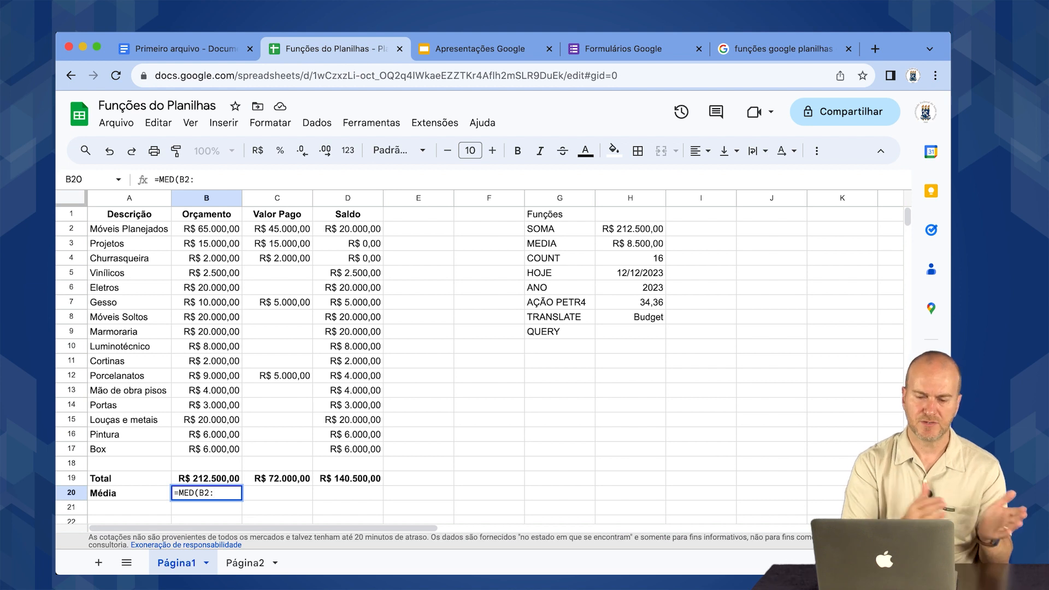
pyautogui.write('B17')
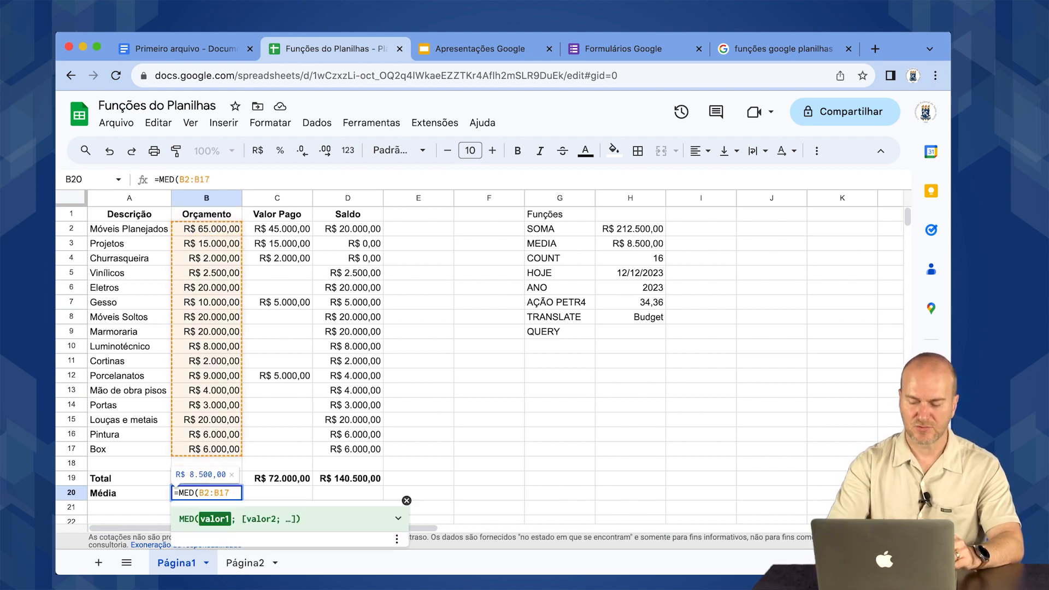
pyautogui.write(')')
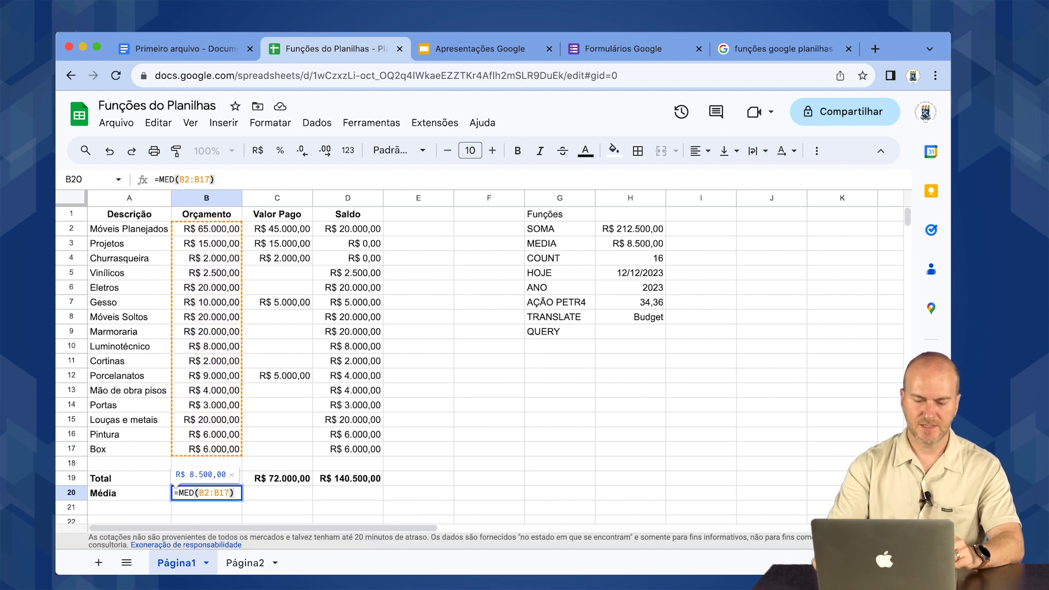
pyautogui.press('Return')
pyautogui.press('Up')
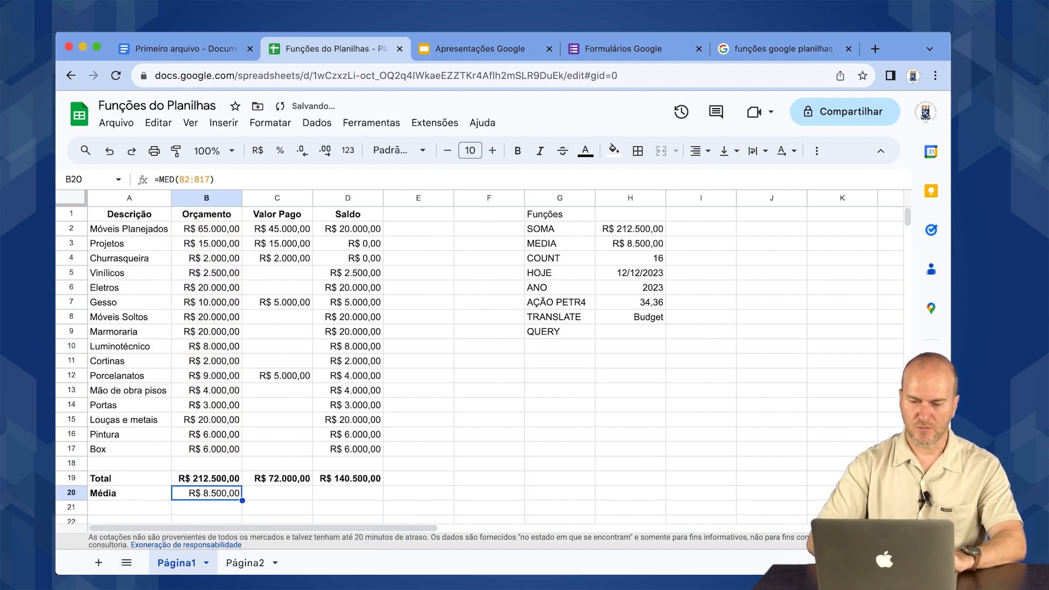
pyautogui.click(517, 156)
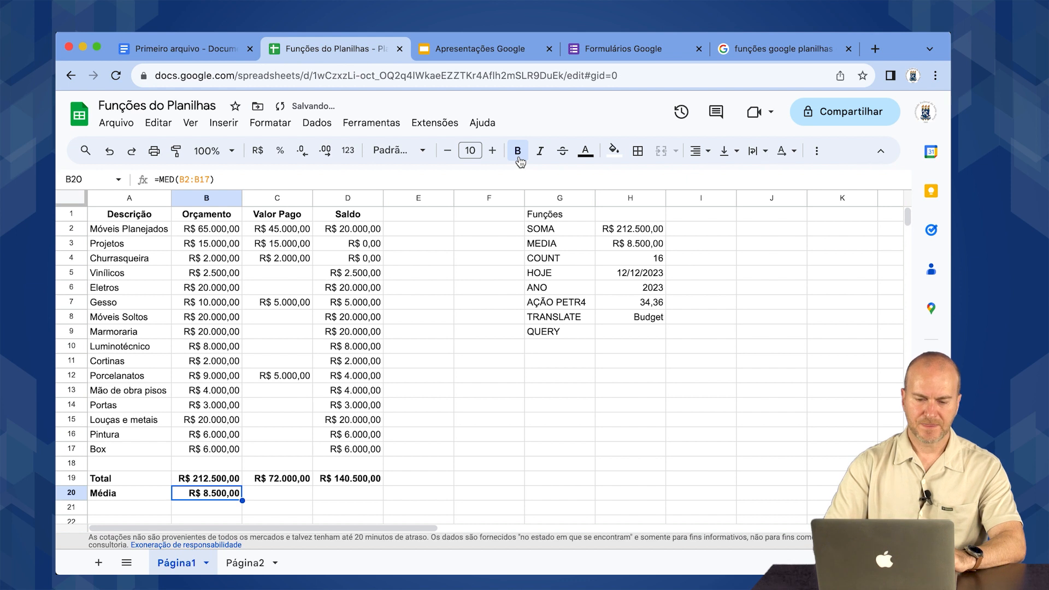
# Compare the formulas in B19 and B20, and fill the MED formula from B20 across to D20.
pyautogui.press('Up')
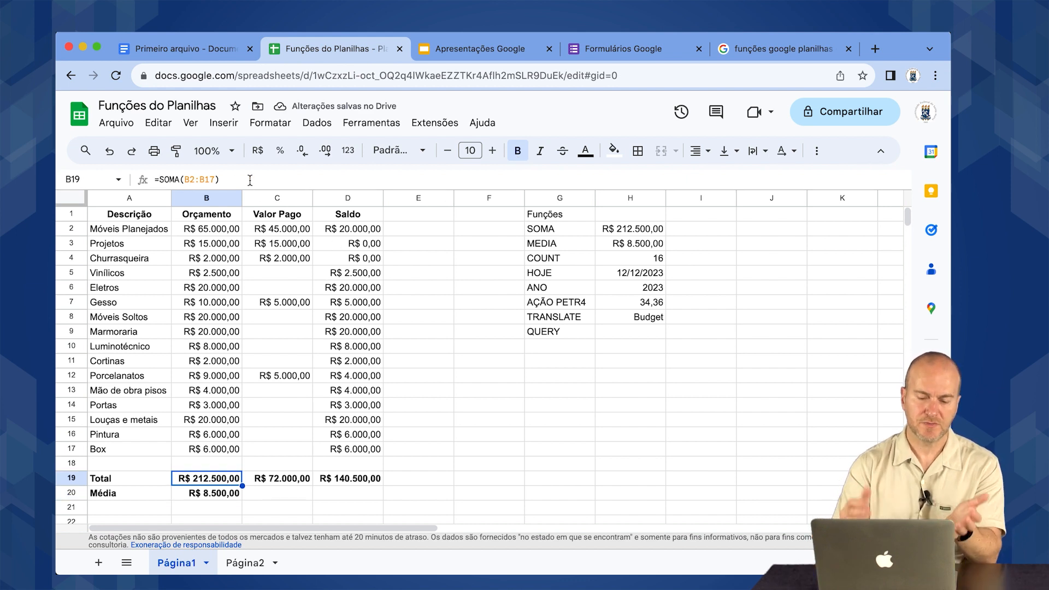
pyautogui.press('Down')
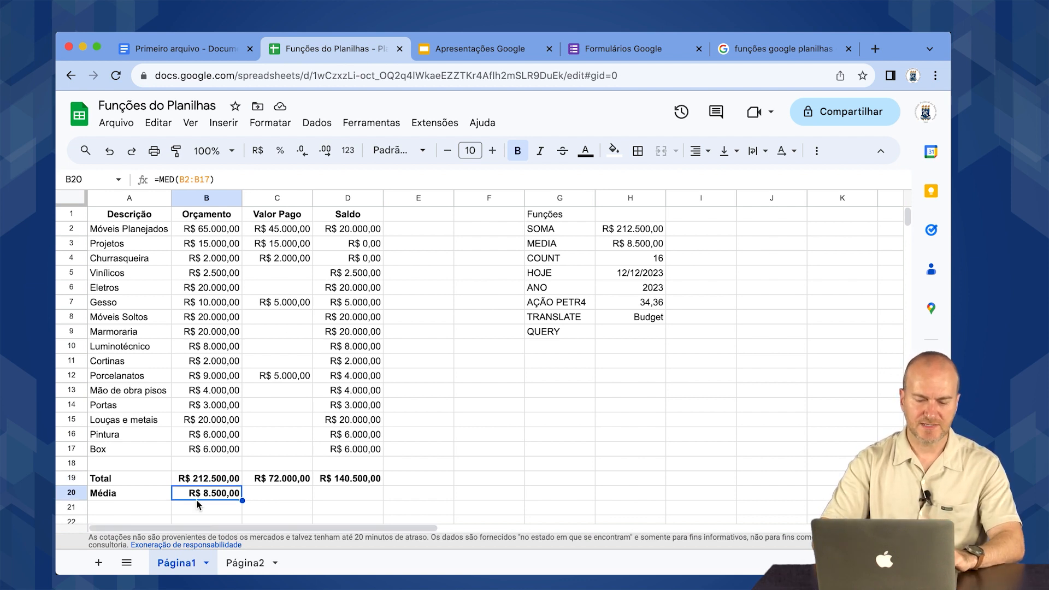
pyautogui.click(270, 496)
pyautogui.click(340, 493)
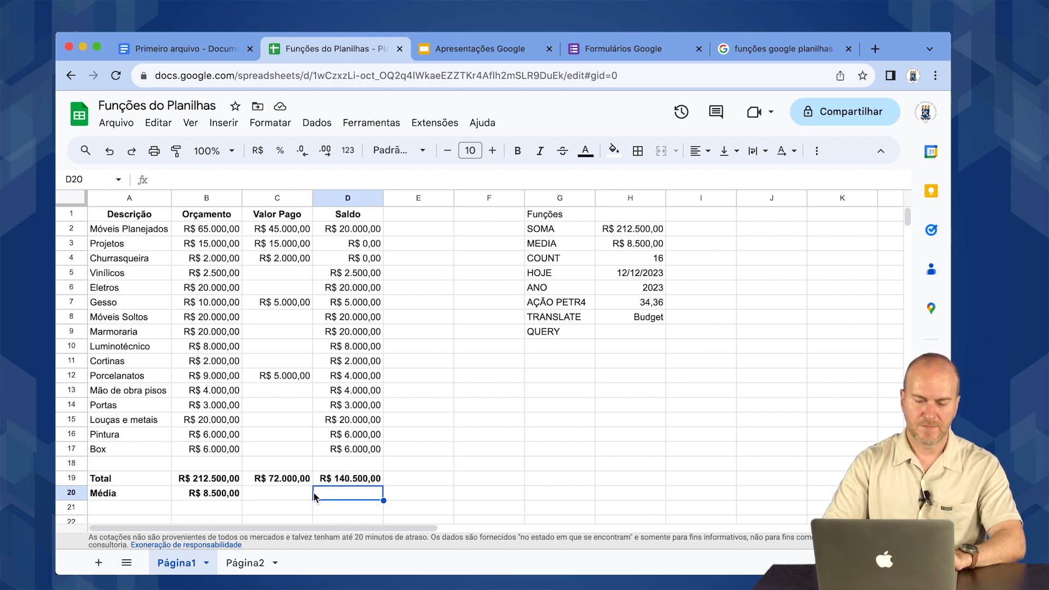
pyautogui.click(228, 496)
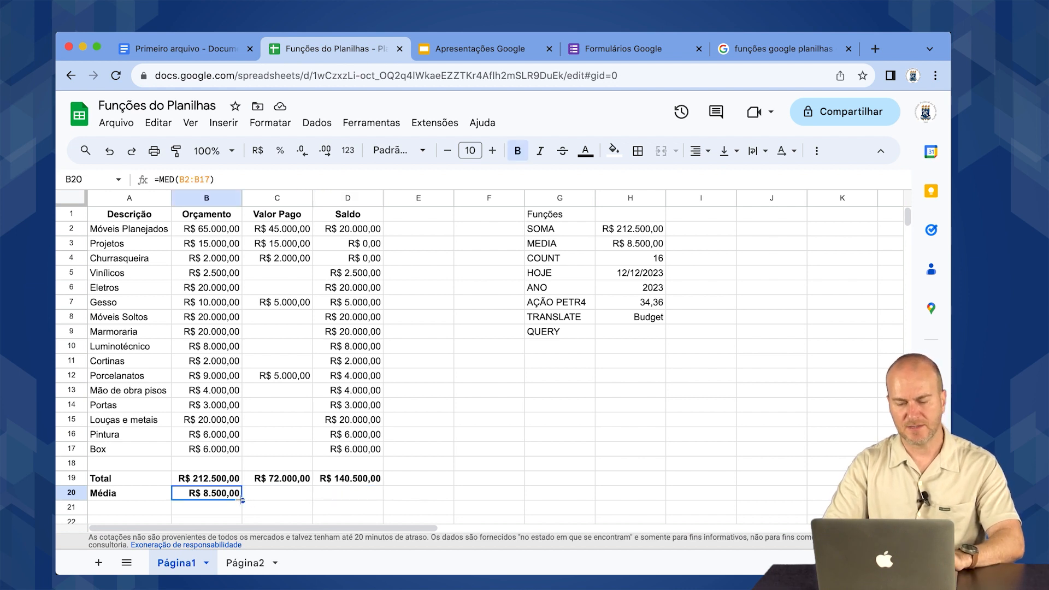
pyautogui.moveTo(242, 499); pyautogui.dragTo(339, 497)
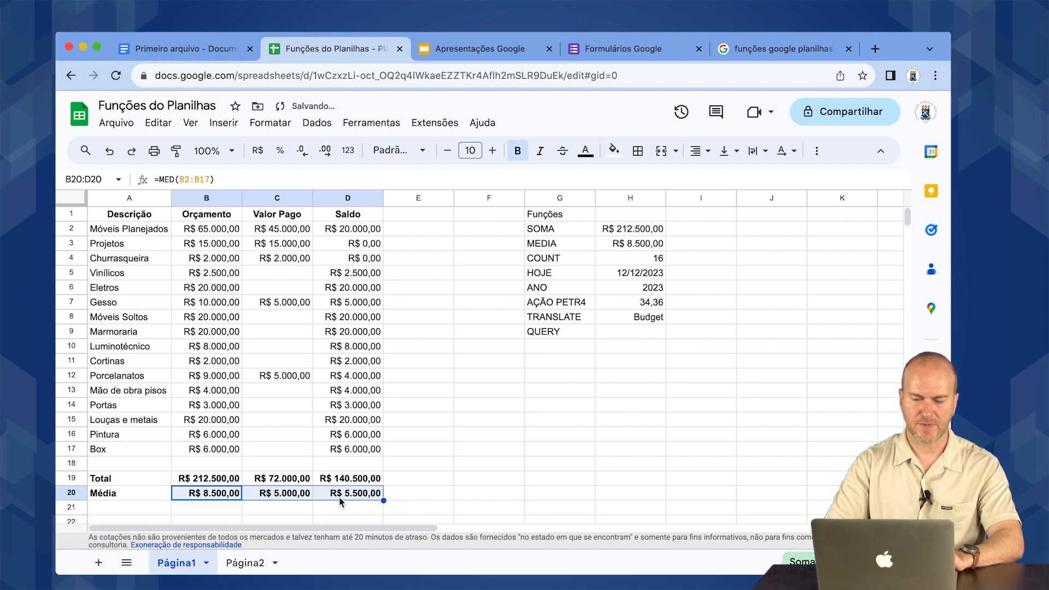
# Check the ranges used by the MED formulas in C20 and D20 against the Valor Pago and Saldo columns.
pyautogui.click(399, 491)
pyautogui.click(272, 493)
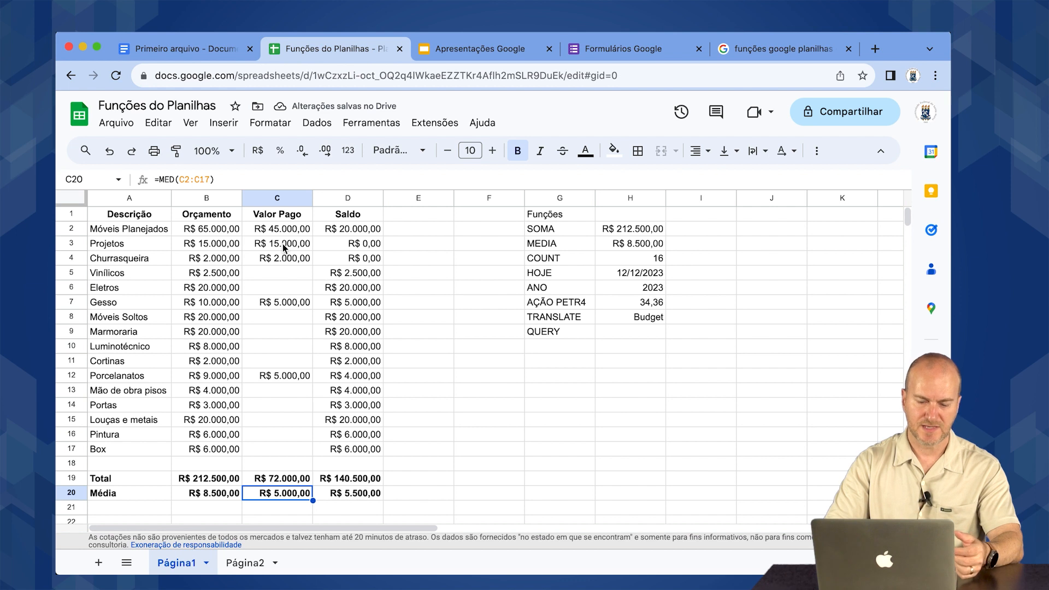
pyautogui.click(290, 450)
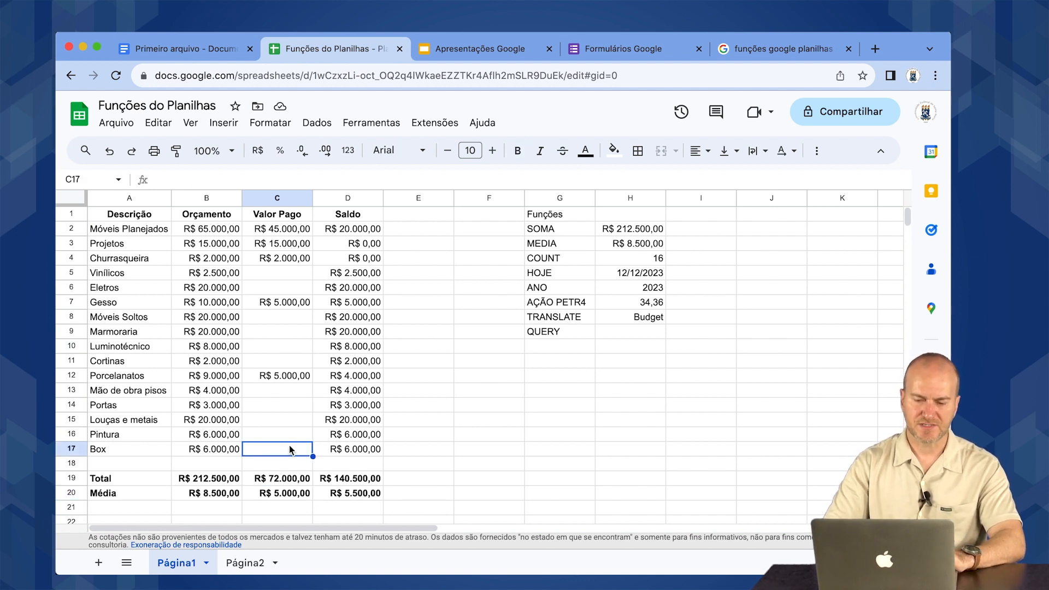
pyautogui.click(279, 481)
pyautogui.click(290, 494)
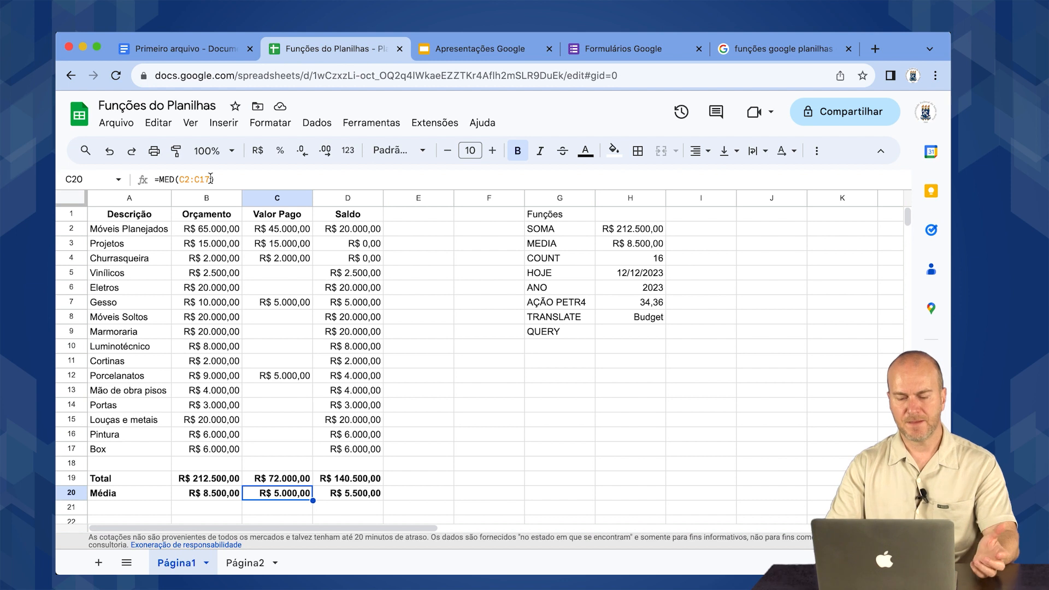
pyautogui.press('Right')
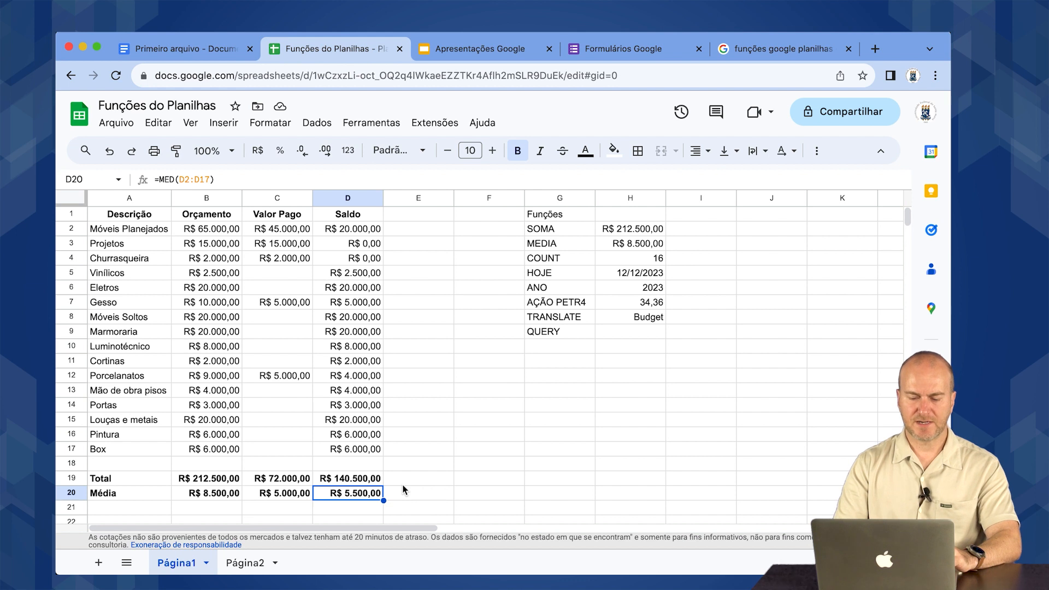
# Add the label Contagem in A21 below Média and make it bold.
pyautogui.press('Down')
pyautogui.press('Left')
pyautogui.press('Left')
pyautogui.press('Left')
pyautogui.write('C')
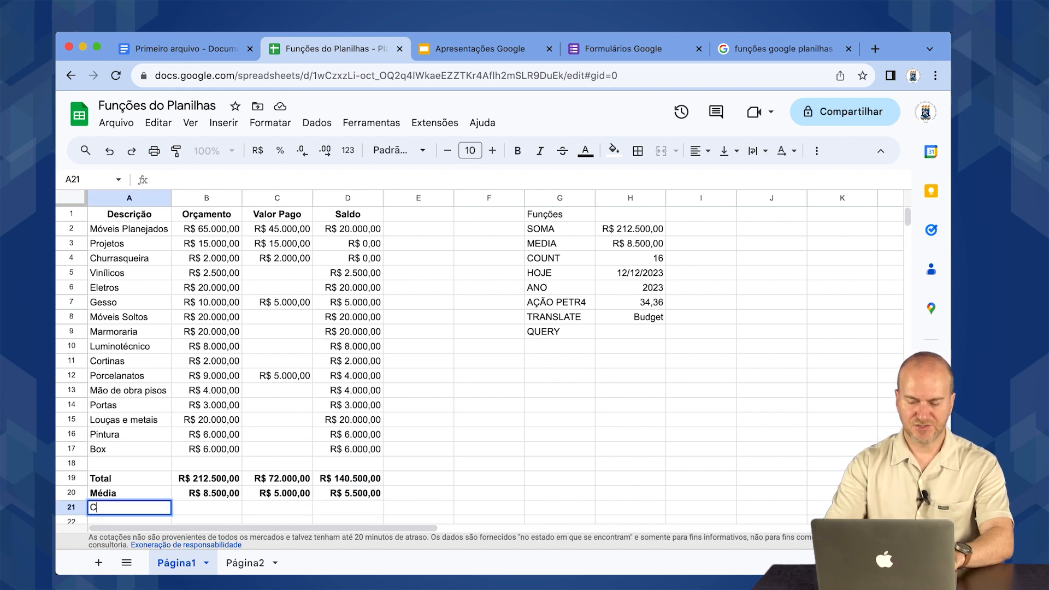
pyautogui.write('ontagem')
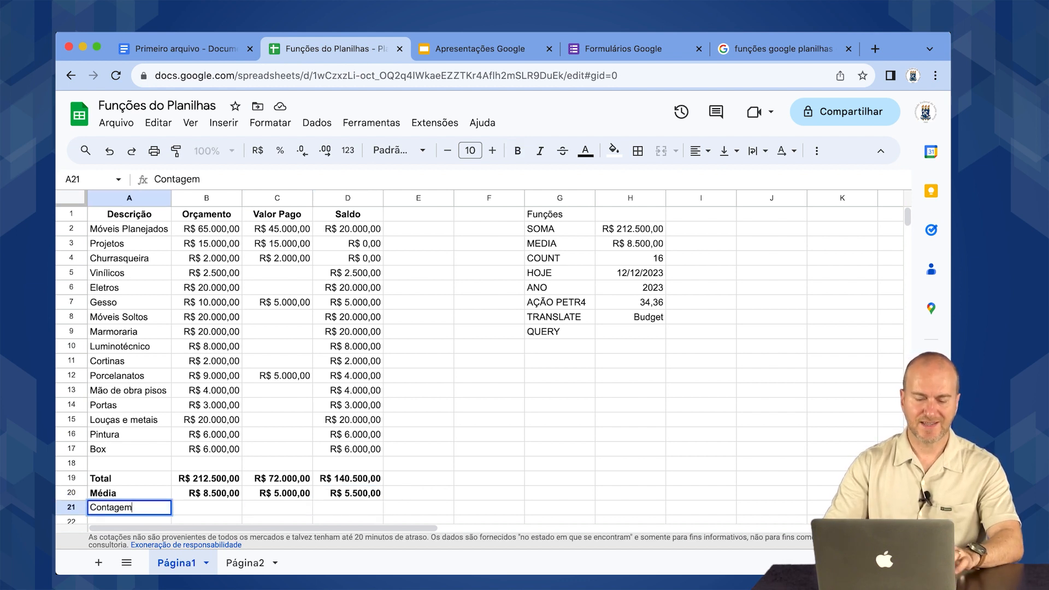
pyautogui.hotkey('ctrl', 'Return')
pyautogui.hotkey('ctrl', 'b')
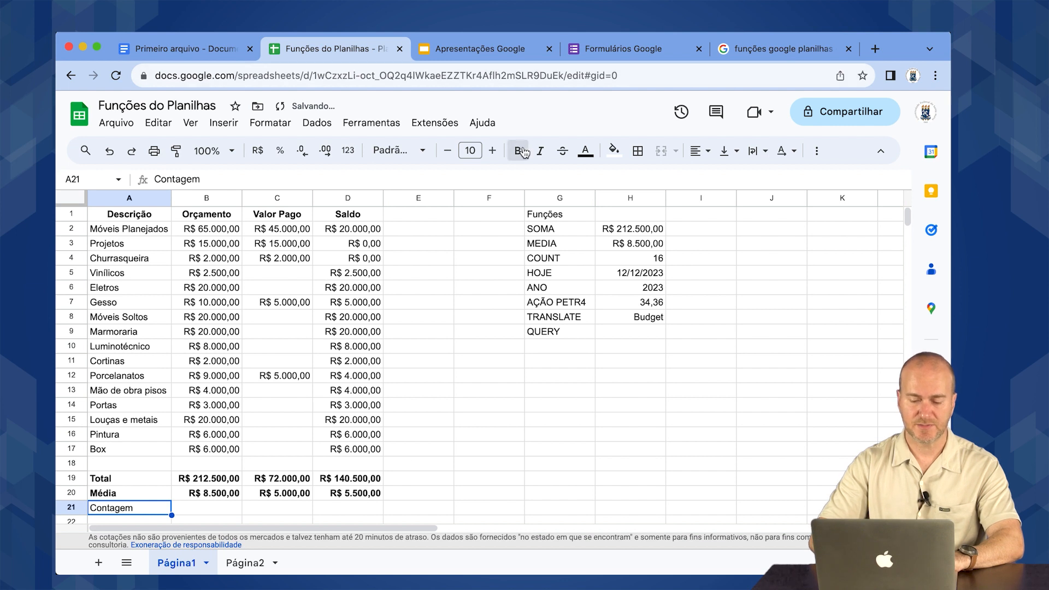
pyautogui.click(227, 508)
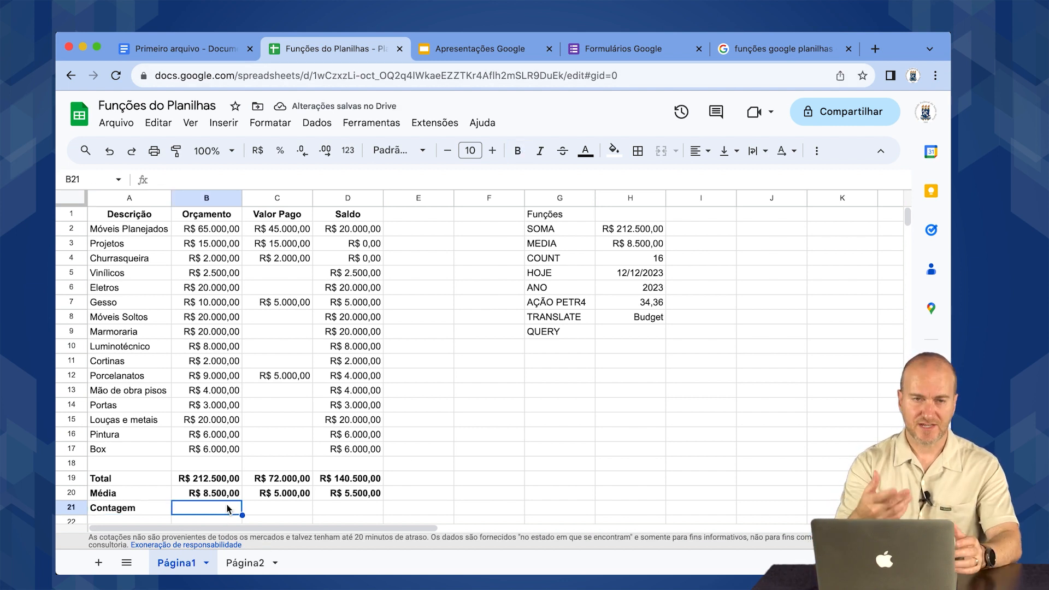
pyautogui.write('=')
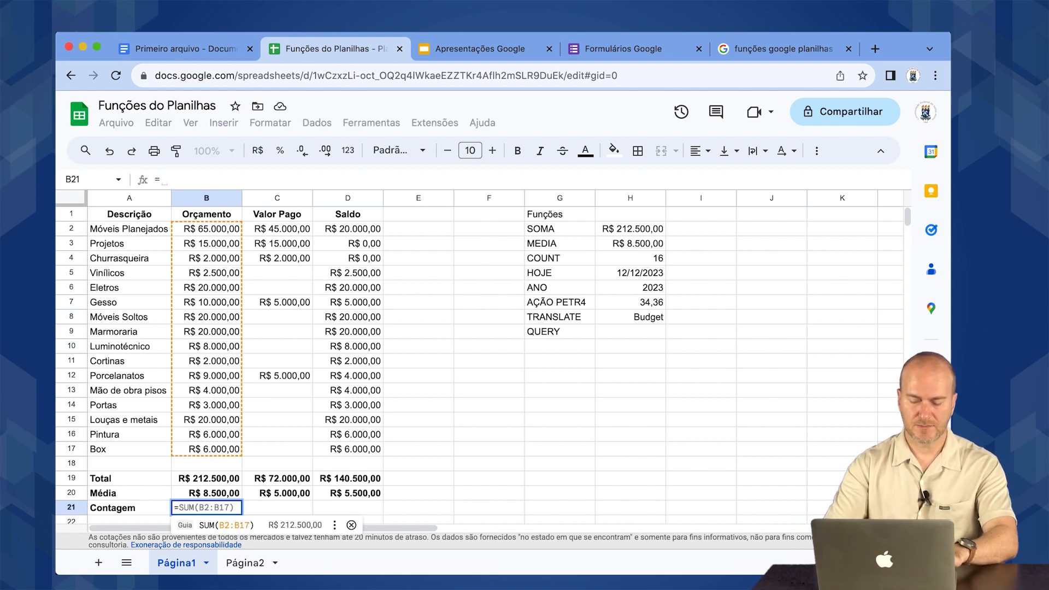
pyautogui.write('CO')
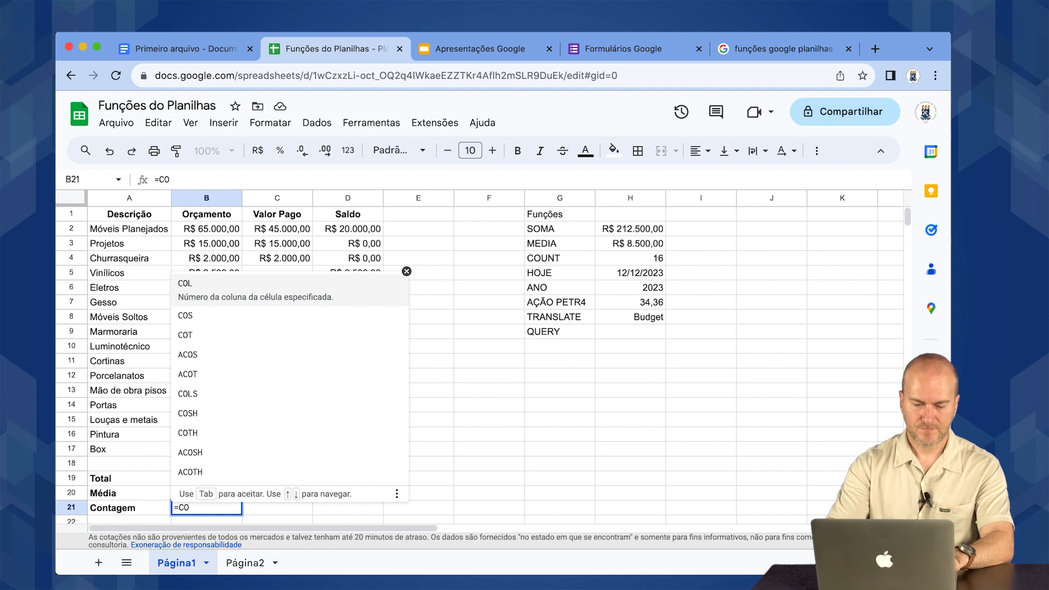
pyautogui.write('U')
pyautogui.press('BackSpace')
pyautogui.press('BackSpace')
pyautogui.press('BackSpace')
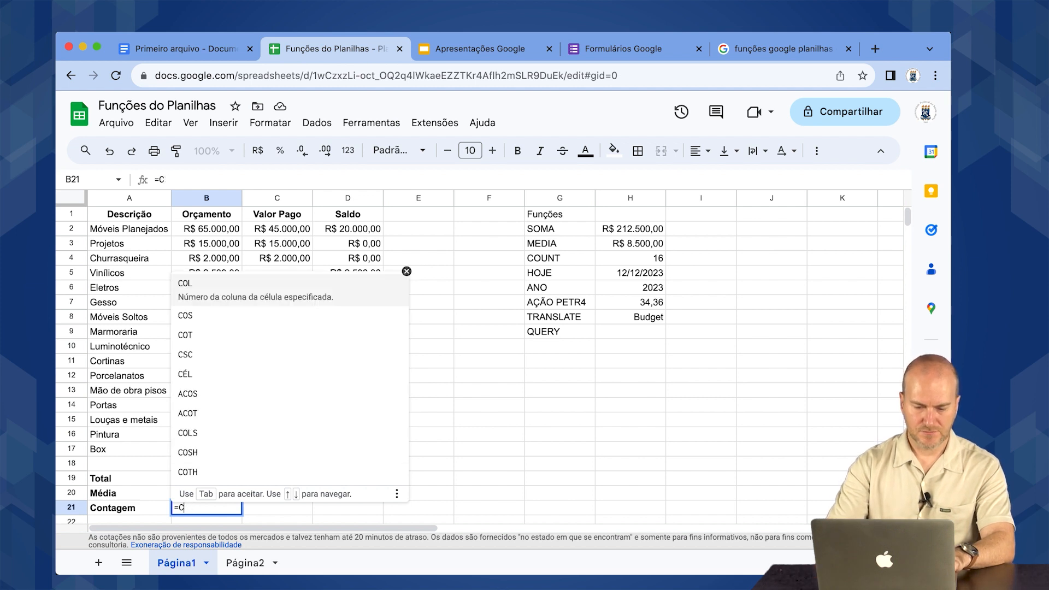
pyautogui.press('Tab')
pyautogui.click(621, 258)
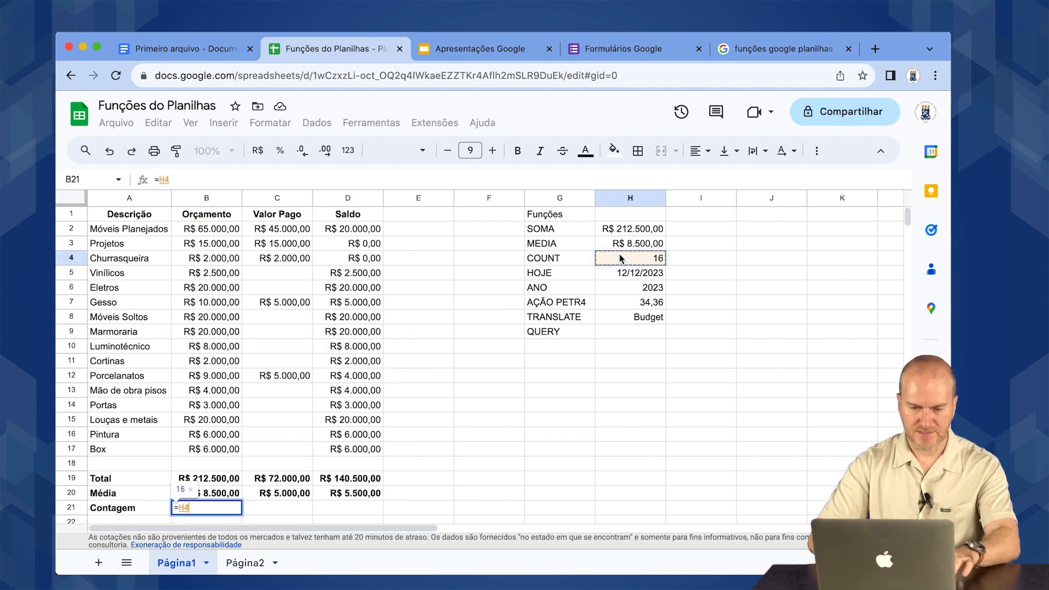
pyautogui.press('Escape')
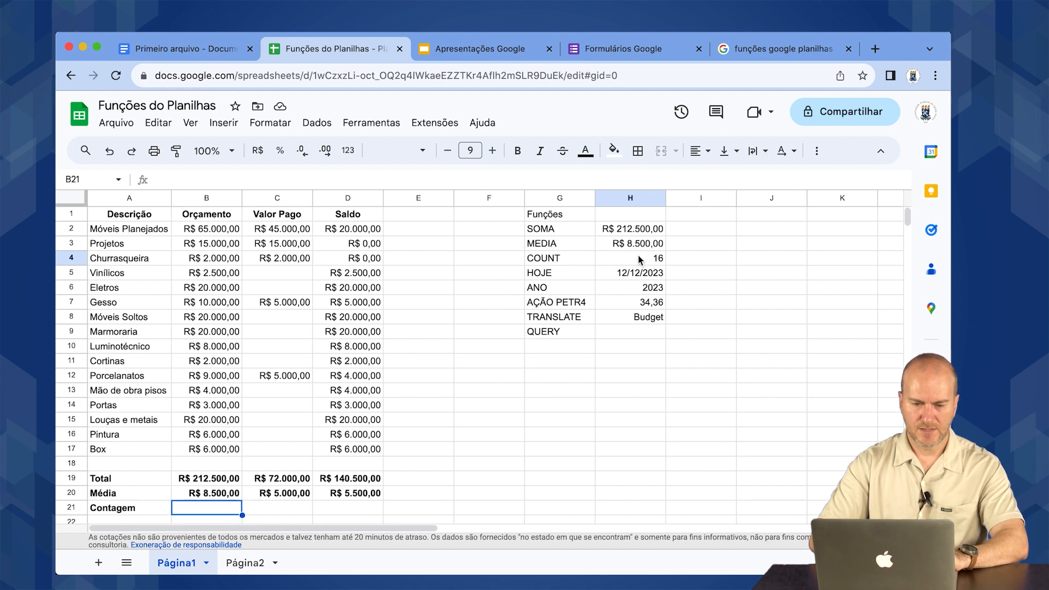
# Check which function the COUNT example in H4 uses to count the Orçamento values.
pyautogui.click(638, 254)
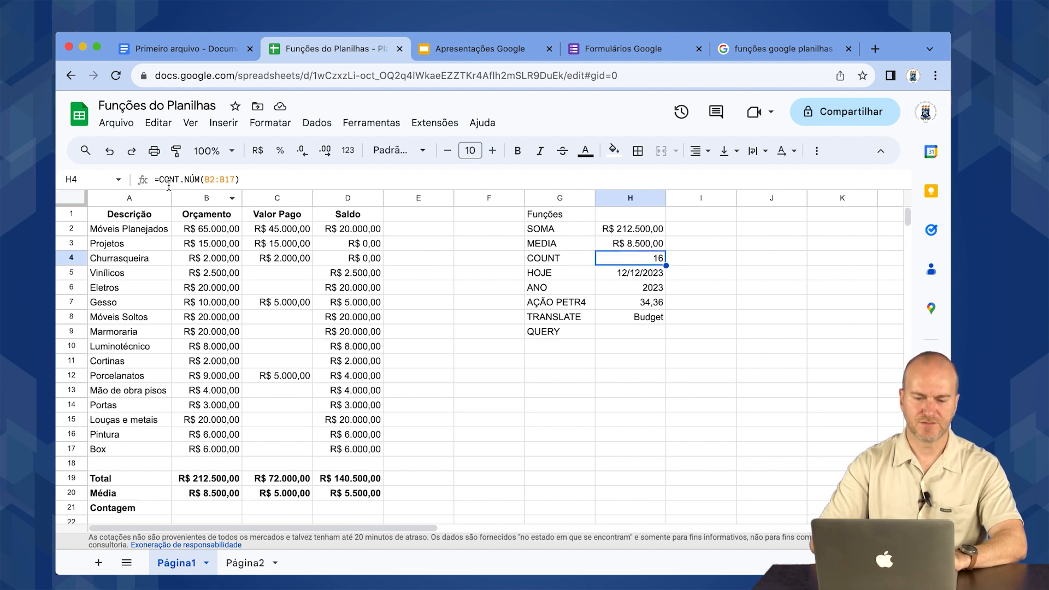
pyautogui.moveTo(160, 179); pyautogui.dragTo(202, 179)
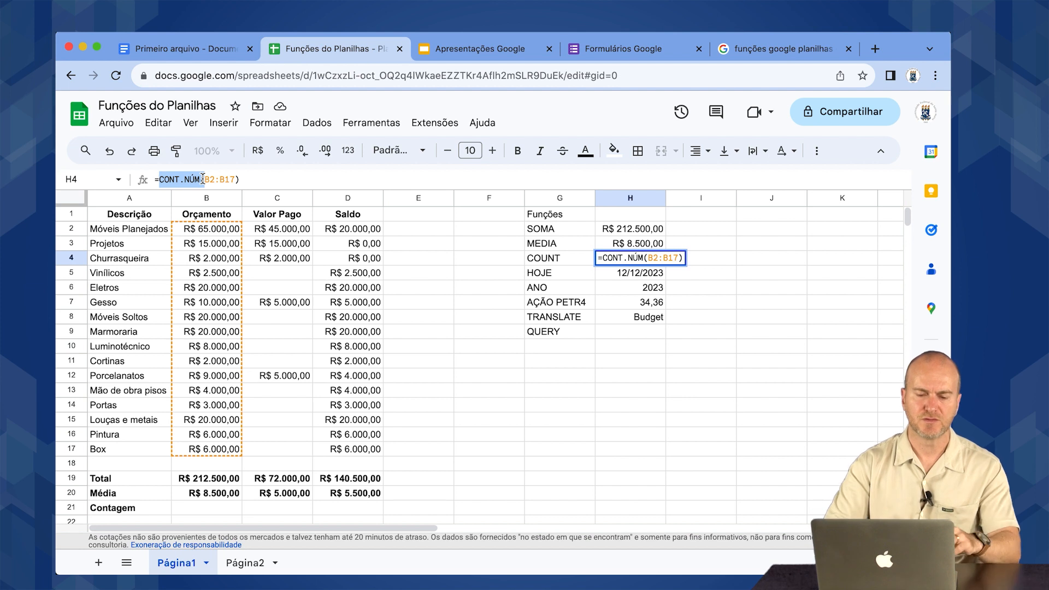
pyautogui.press('Return')
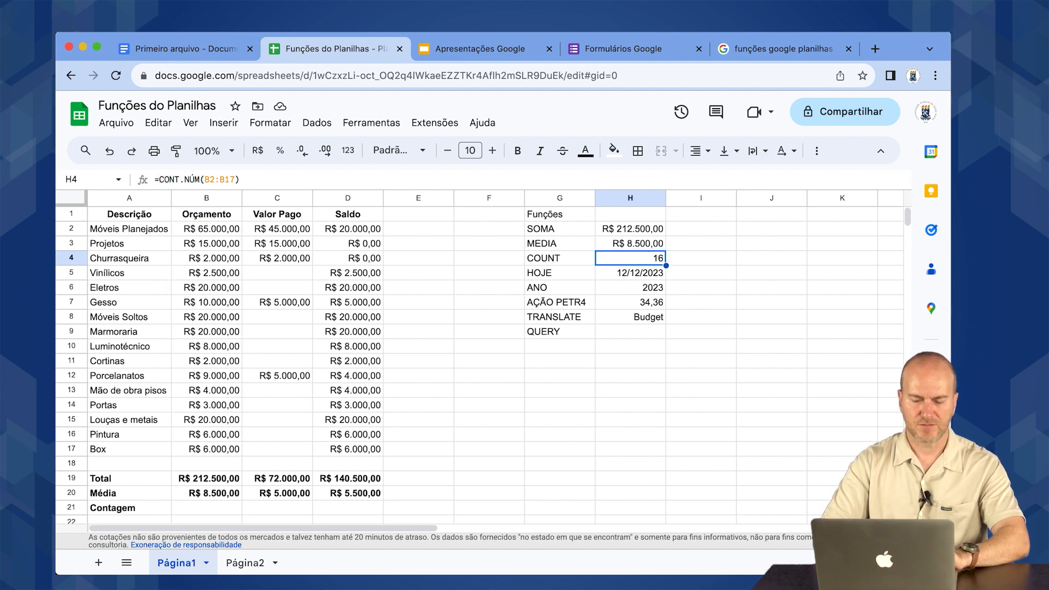
# Enter the formula =CONT.NÚM(B2:B17) in B21 to count the Orçamento values.
pyautogui.click(211, 504)
pyautogui.write('=')
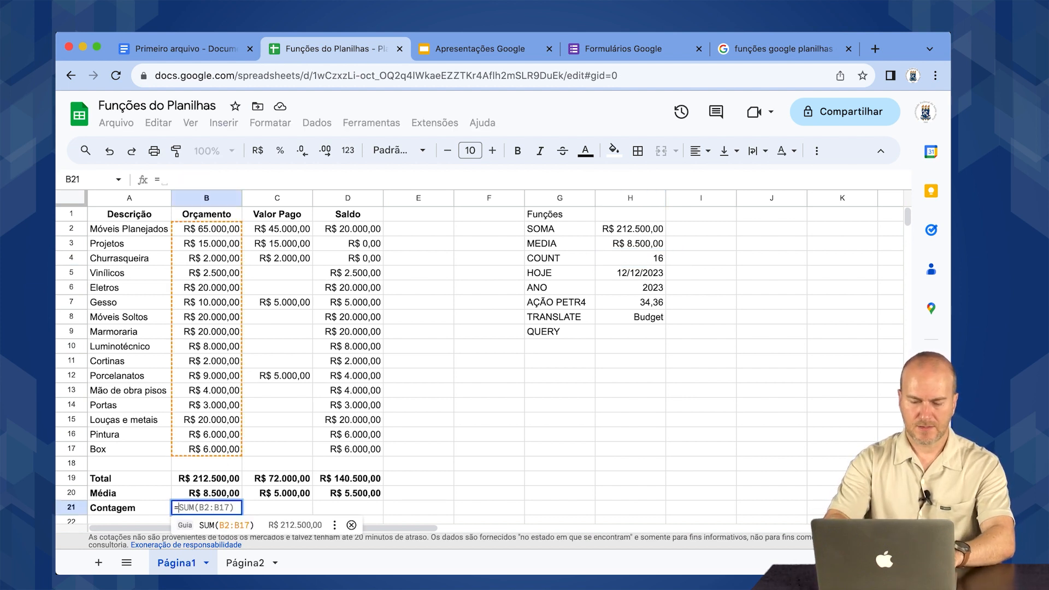
pyautogui.write('COU')
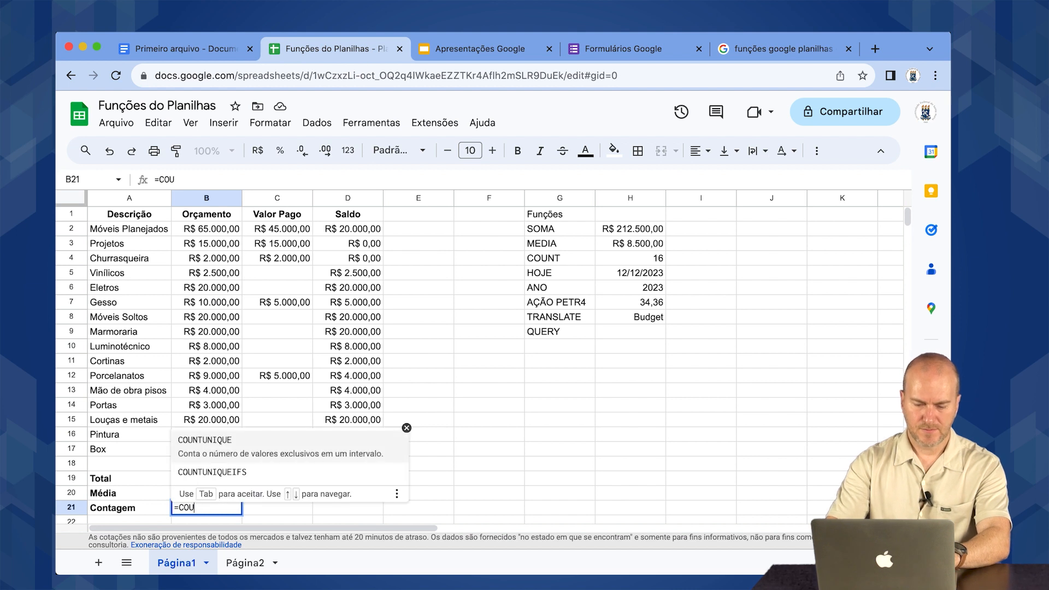
pyautogui.press('BackSpace')
pyautogui.write('NT')
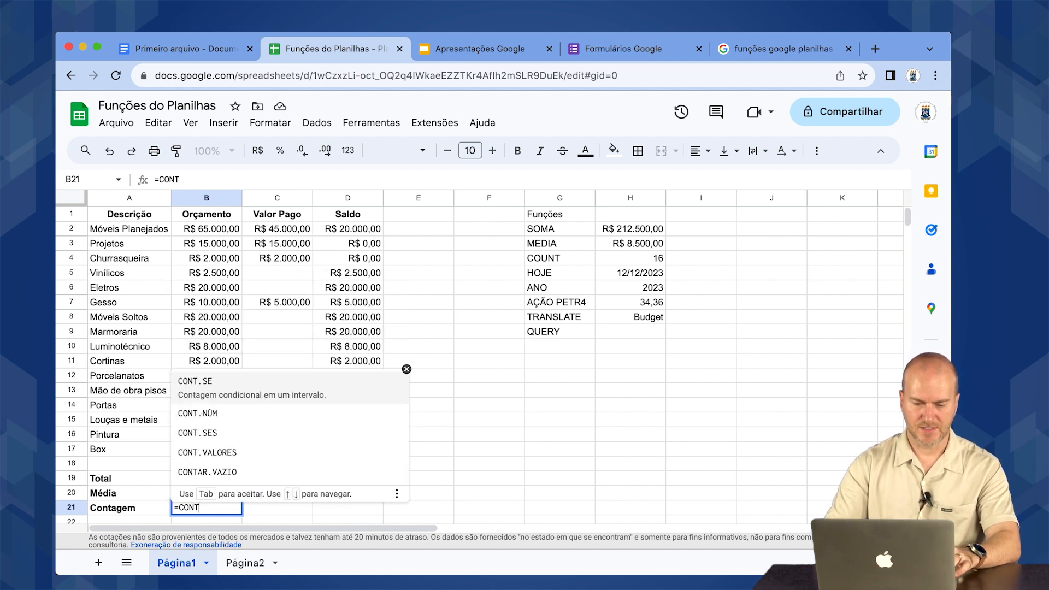
pyautogui.press('Down')
pyautogui.press('Tab')
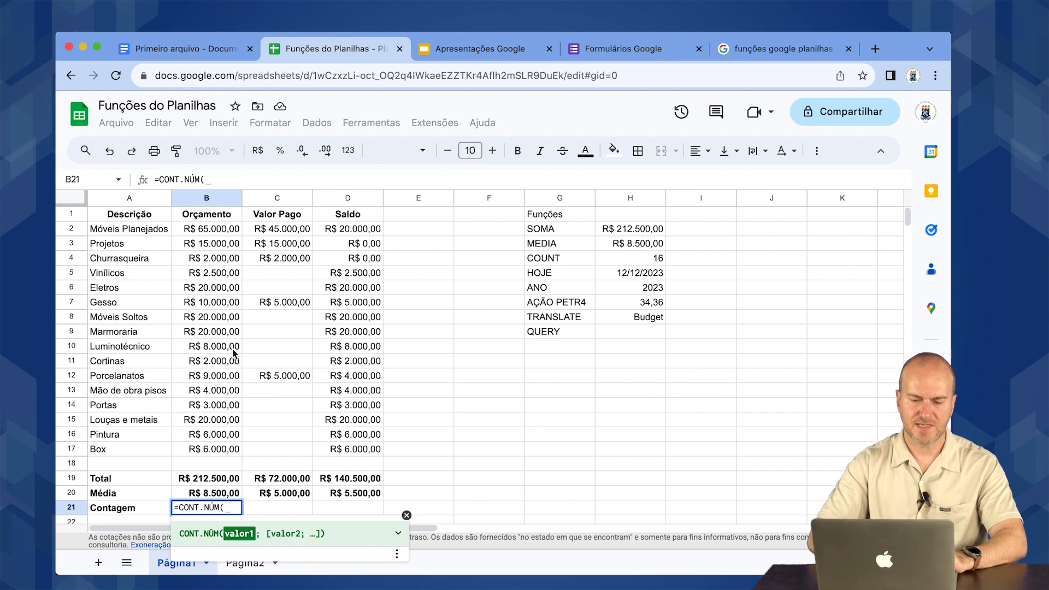
pyautogui.moveTo(229, 235); pyautogui.dragTo(218, 450)
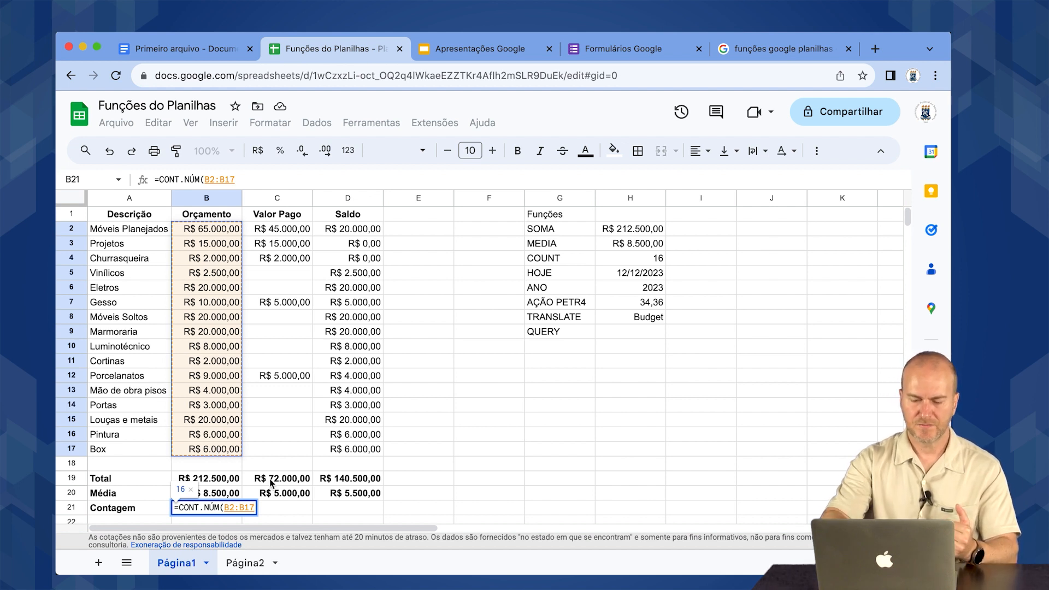
pyautogui.write(')')
pyautogui.press('Return')
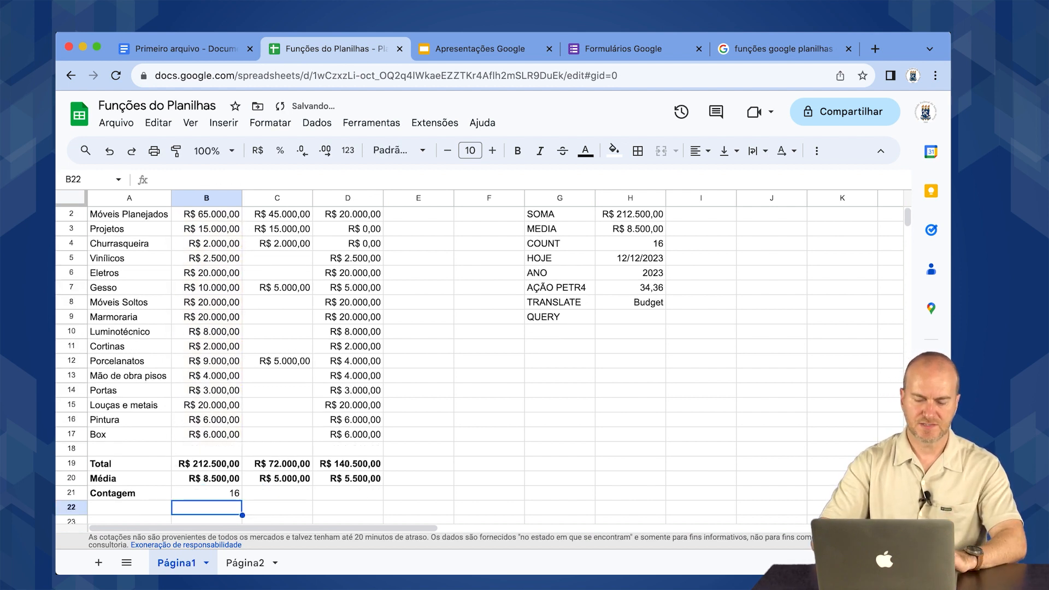
# Fill the CONT.NÚM formula from B21 across to D21 and check the ranges used in C21 and D21.
pyautogui.press('Up')
pyautogui.moveTo(242, 498); pyautogui.dragTo(377, 497)
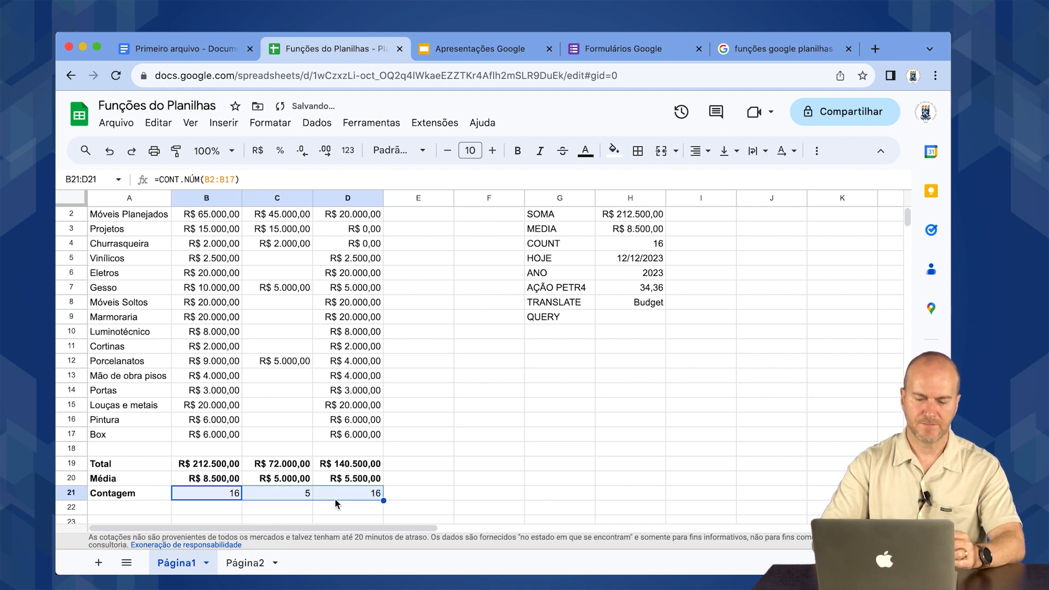
pyautogui.click(295, 500)
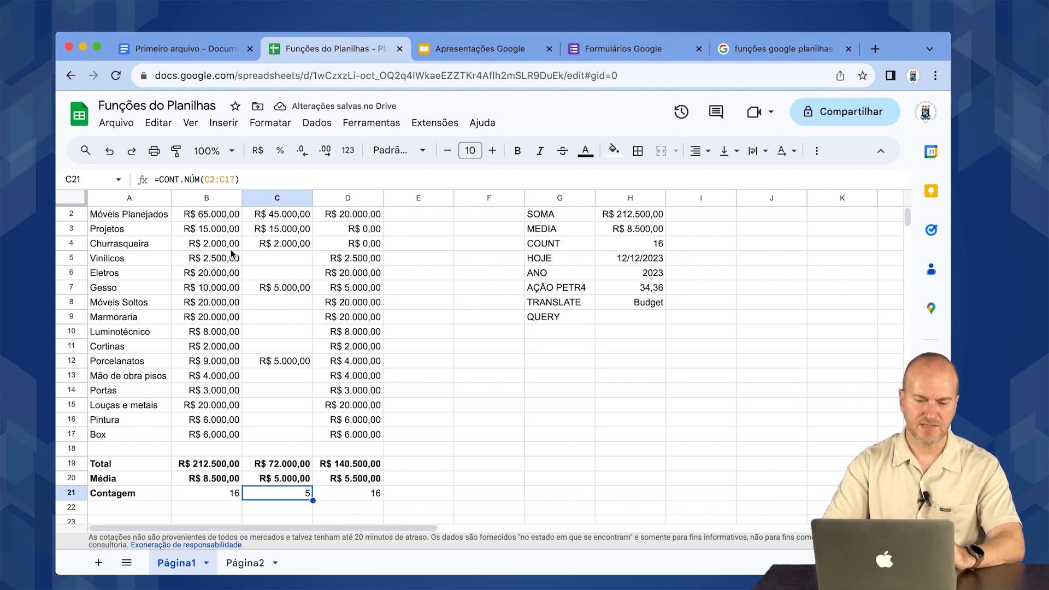
pyautogui.scroll(1, 287, 317)
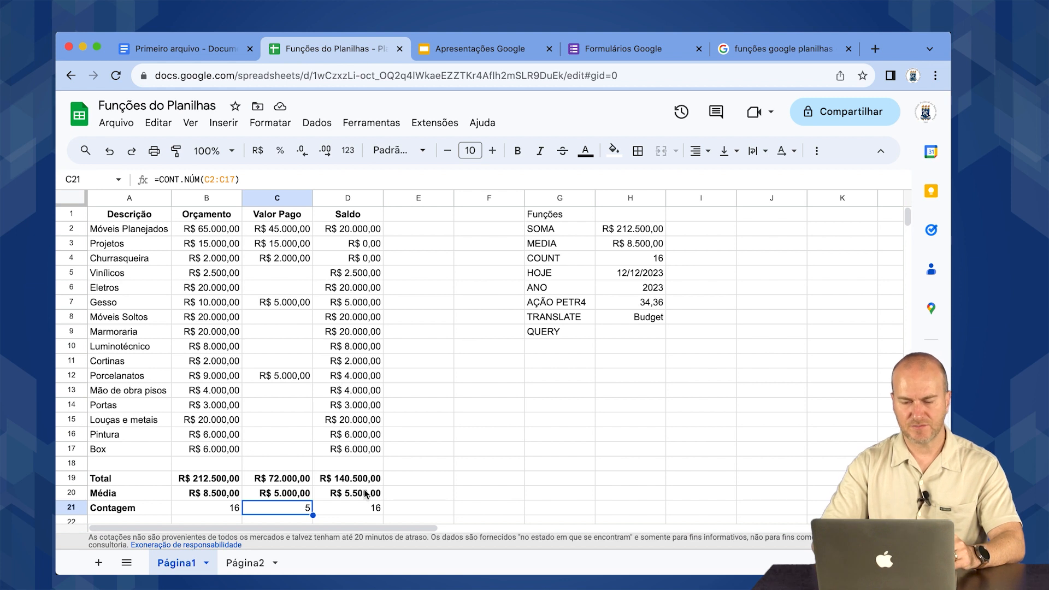
pyautogui.click(372, 507)
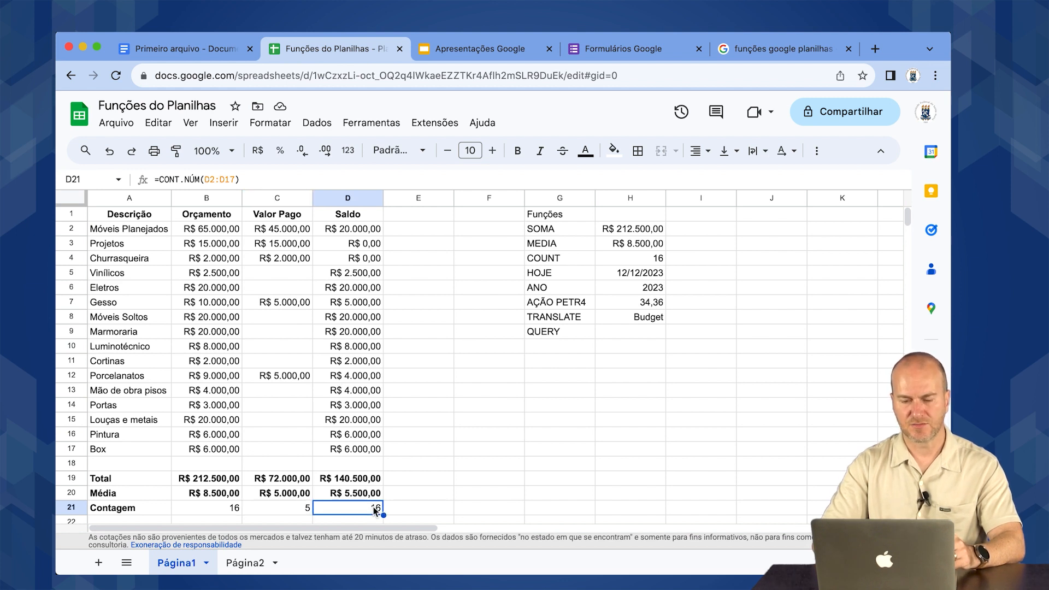
# Enter 0 as the Valor Pago for Vinílicos in C5 and Eletros in C6.
pyautogui.click(293, 288)
pyautogui.click(291, 273)
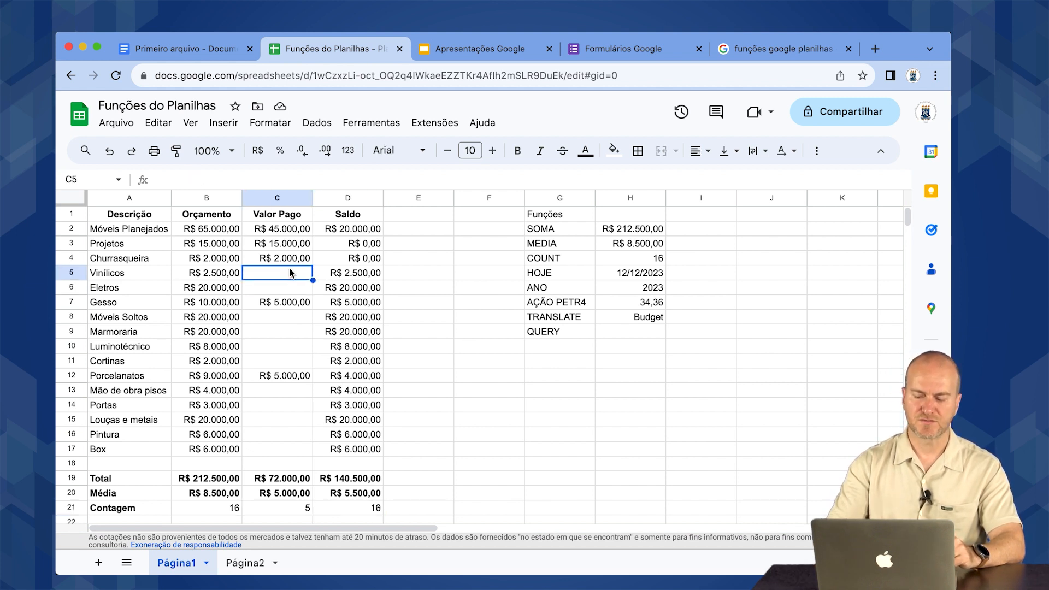
pyautogui.write('0')
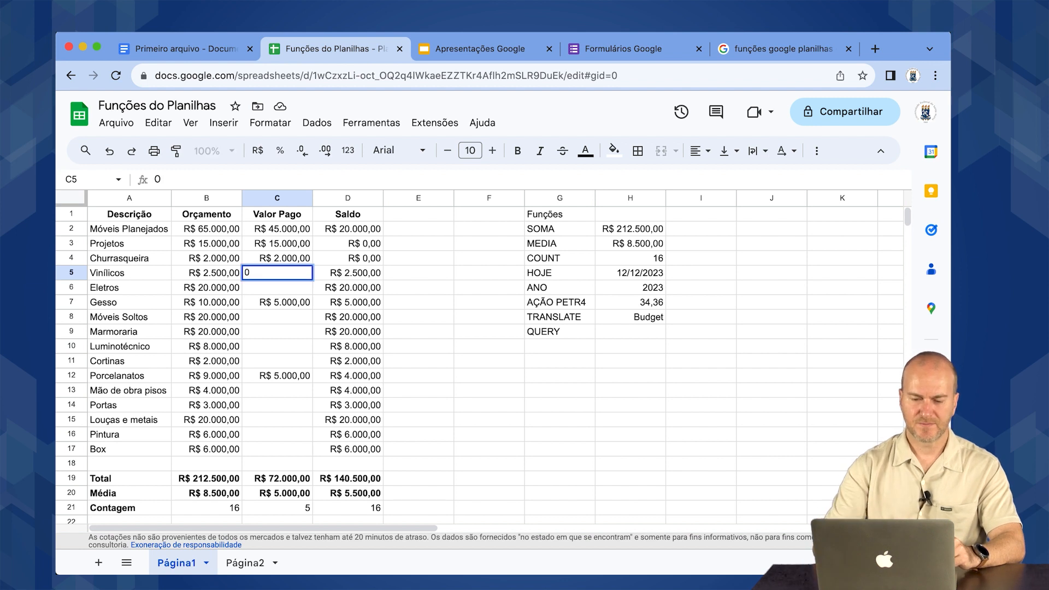
pyautogui.press('Return')
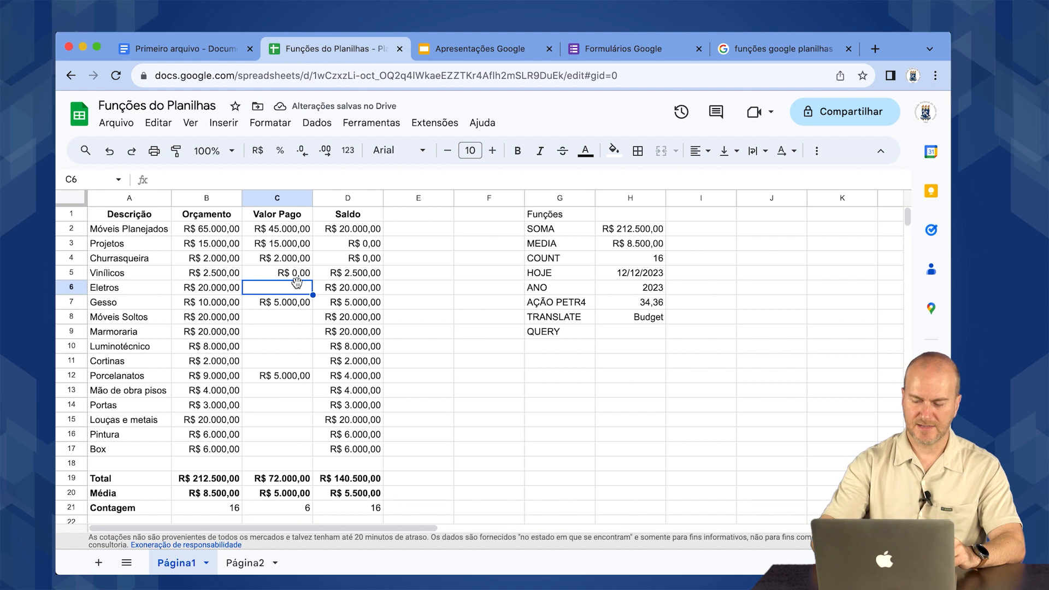
pyautogui.write('0')
pyautogui.press('Return')
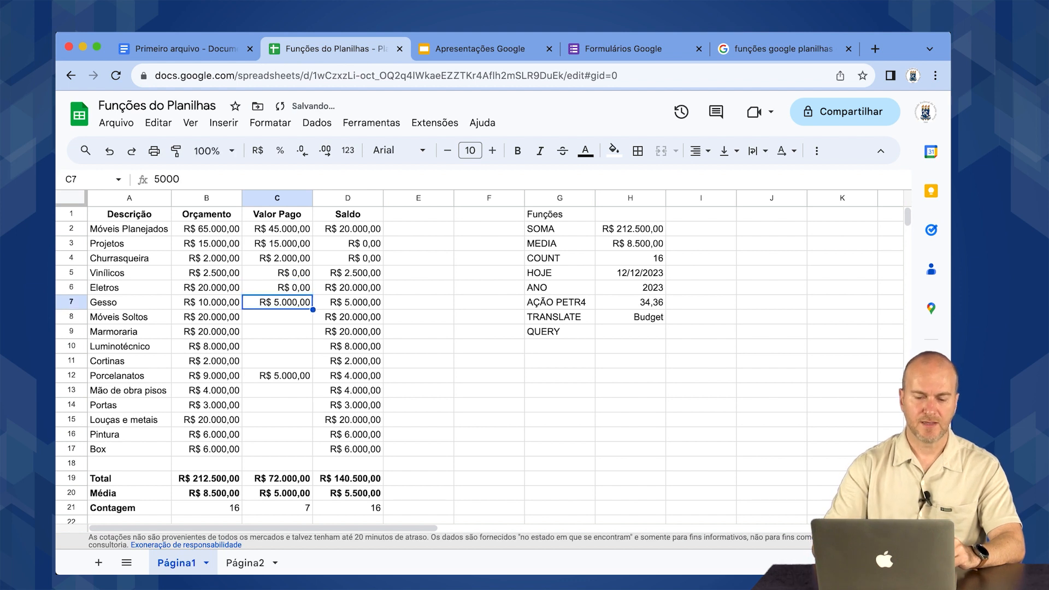
# Examine the zero and empty Valor Pago cells, and compare the range C2:C17 with the counting formula in C21.
pyautogui.press('Up')
pyautogui.press('Down')
pyautogui.press('Down')
pyautogui.press('Down')
pyautogui.press('Up')
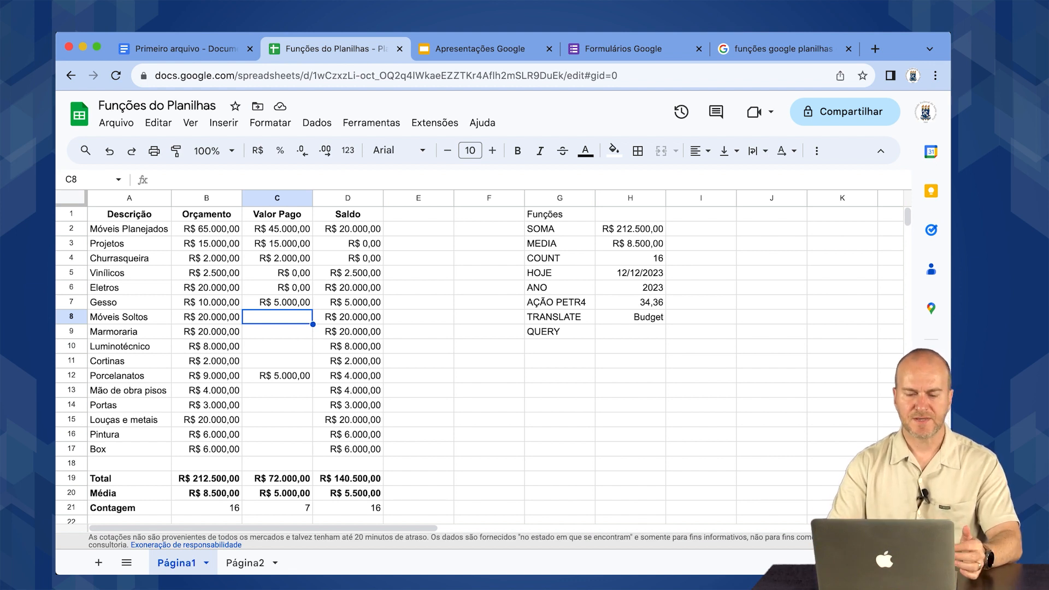
pyautogui.press('Up')
pyautogui.press('Up')
pyautogui.press('Up')
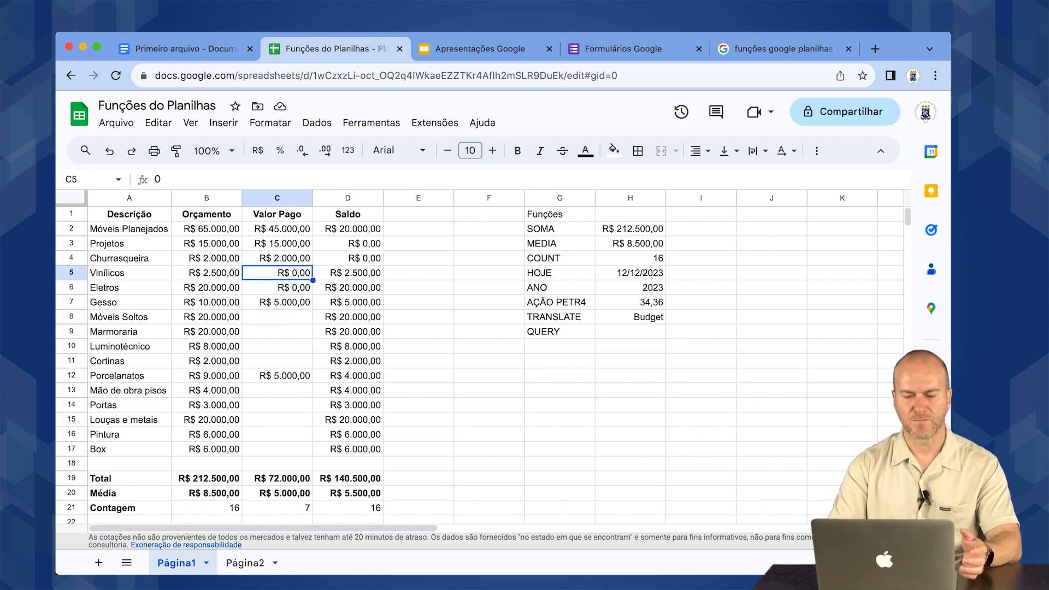
pyautogui.press('Down')
pyautogui.press('Down')
pyautogui.press('Down')
pyautogui.hotkey('shift', 'Down')
pyautogui.hotkey('shift', 'Down')
pyautogui.hotkey('shift', 'Down')
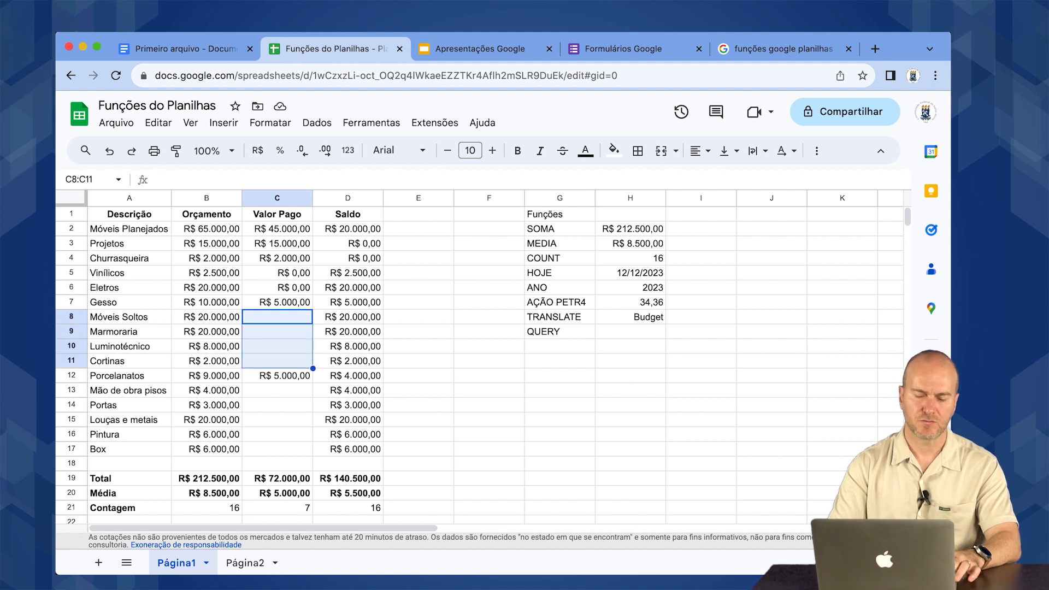
pyautogui.press('Down')
pyautogui.press('Down')
pyautogui.press('Down')
pyautogui.press('Down')
pyautogui.press('Down')
pyautogui.hotkey('shift', 'Down')
pyautogui.hotkey('shift', 'Down')
pyautogui.hotkey('shift', 'Down')
pyautogui.hotkey('shift', 'Down')
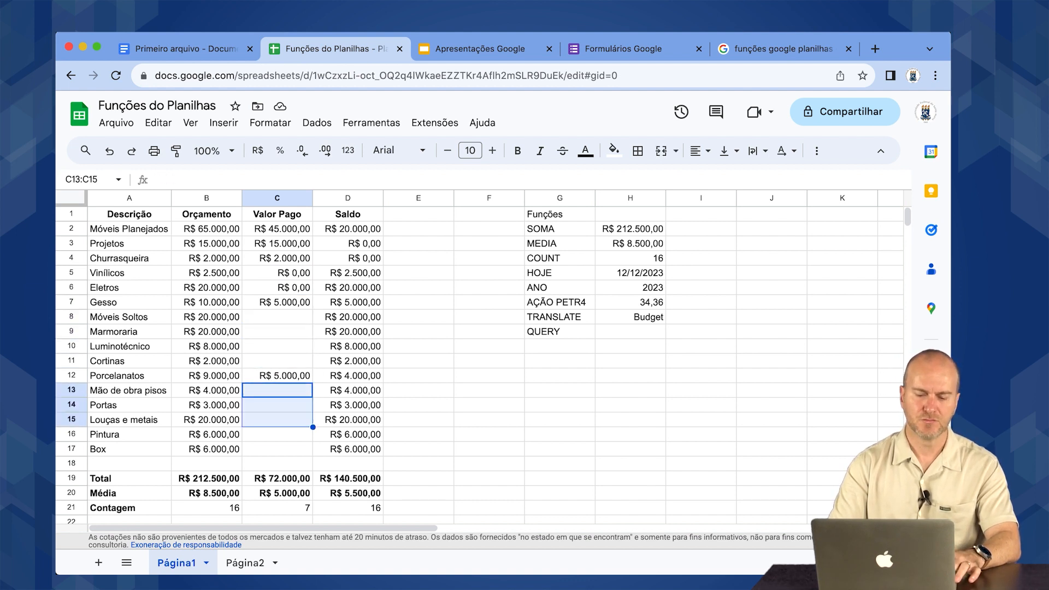
pyautogui.click(280, 511)
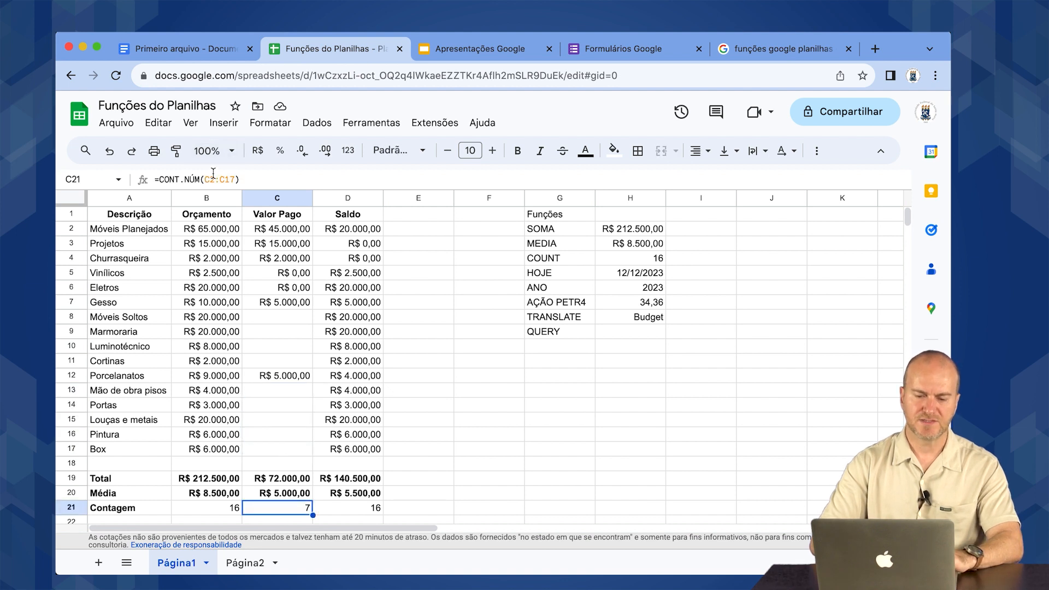
pyautogui.moveTo(271, 229); pyautogui.dragTo(270, 447)
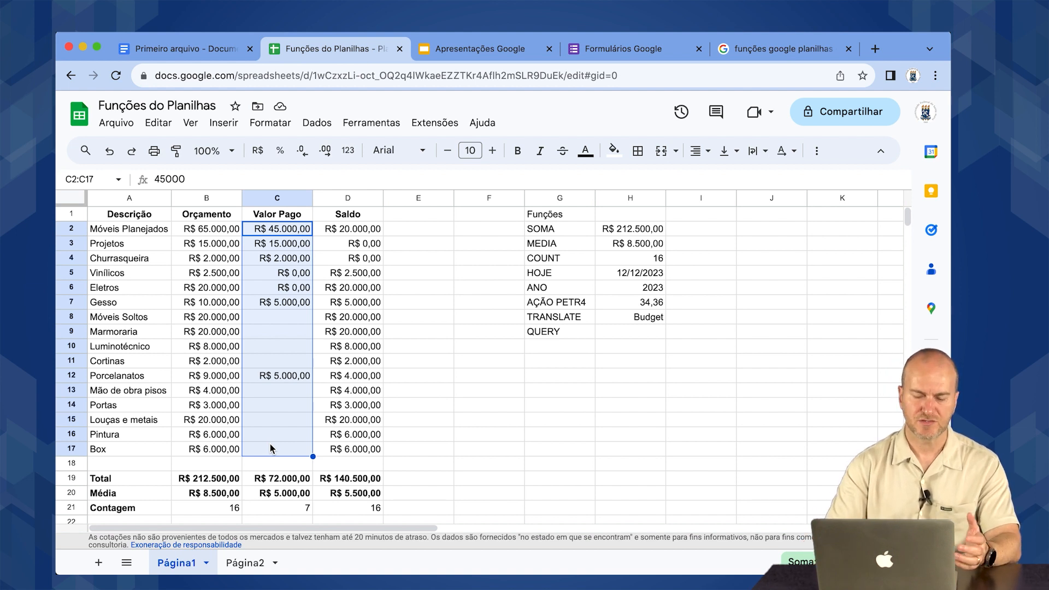
# Enter 0 in the empty Valor Pago cells C8 to C11, from Móveis Soltos to Cortinas.
pyautogui.click(301, 322)
pyautogui.write('0')
pyautogui.press('Return')
pyautogui.write('0')
pyautogui.press('Return')
pyautogui.write('0')
pyautogui.press('Return')
pyautogui.write('0')
pyautogui.press('Return')
# Enter 0 in the empty Valor Pago cells C13 to C17, from Mão de obra pisos to Box.
pyautogui.press('Return')
pyautogui.write('00000')
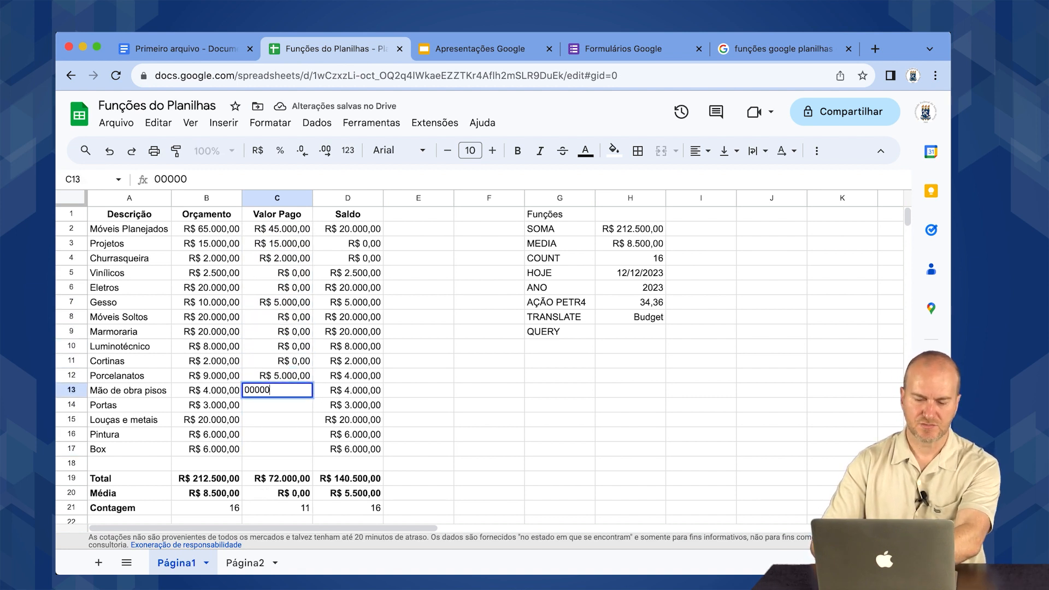
pyautogui.press('Return')
pyautogui.write('0,')
pyautogui.press('Return')
pyautogui.write('0')
pyautogui.press('Return')
pyautogui.write('0')
pyautogui.press('Return')
pyautogui.write('0')
pyautogui.press('Return')
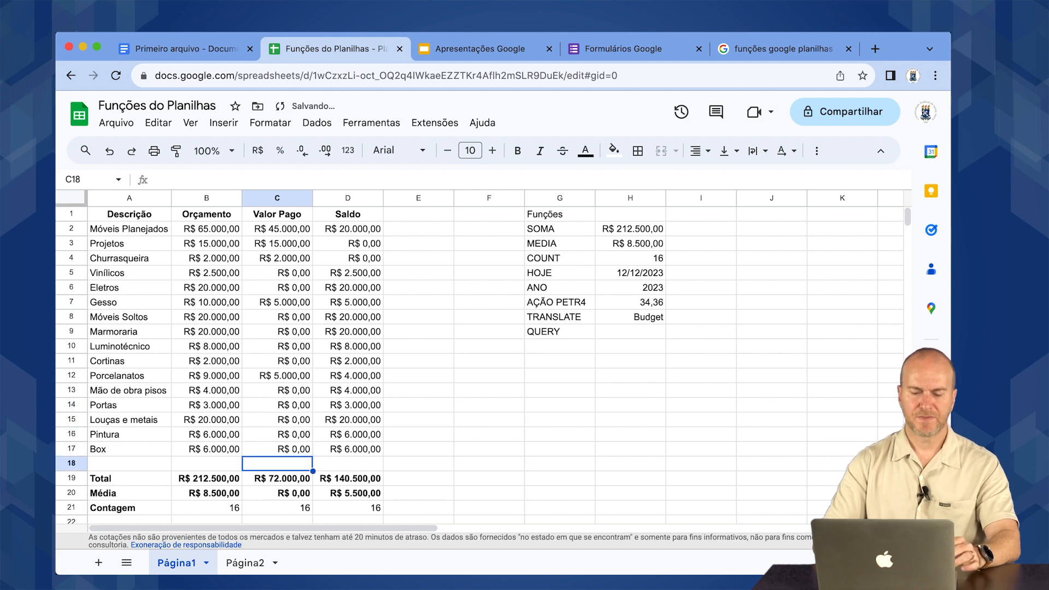
pyautogui.press('Up')
pyautogui.press('Up')
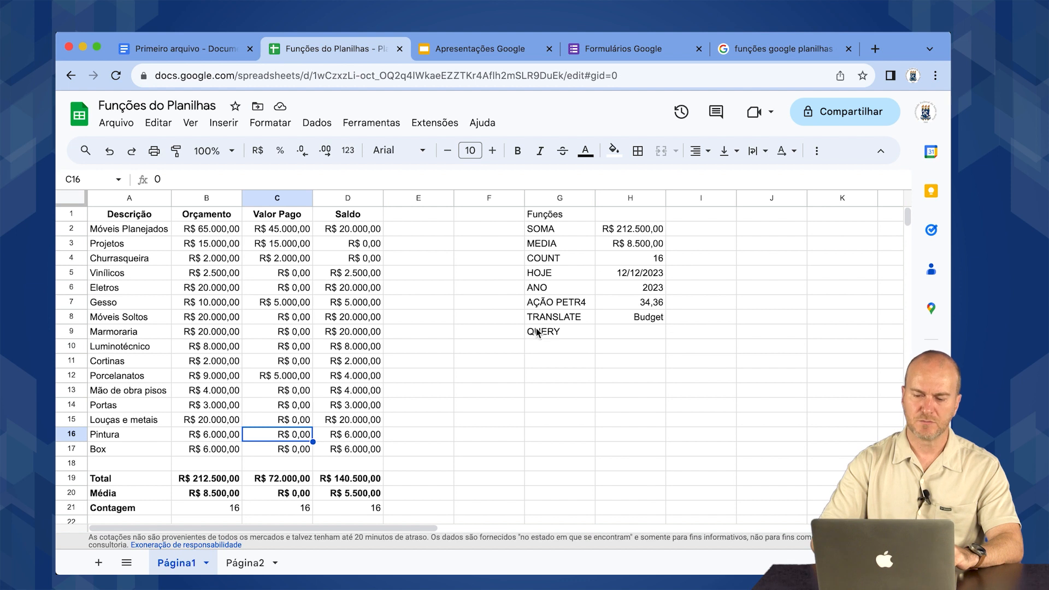
# Make the Funções heading in G1 bold.
pyautogui.click(568, 216)
pyautogui.click(517, 152)
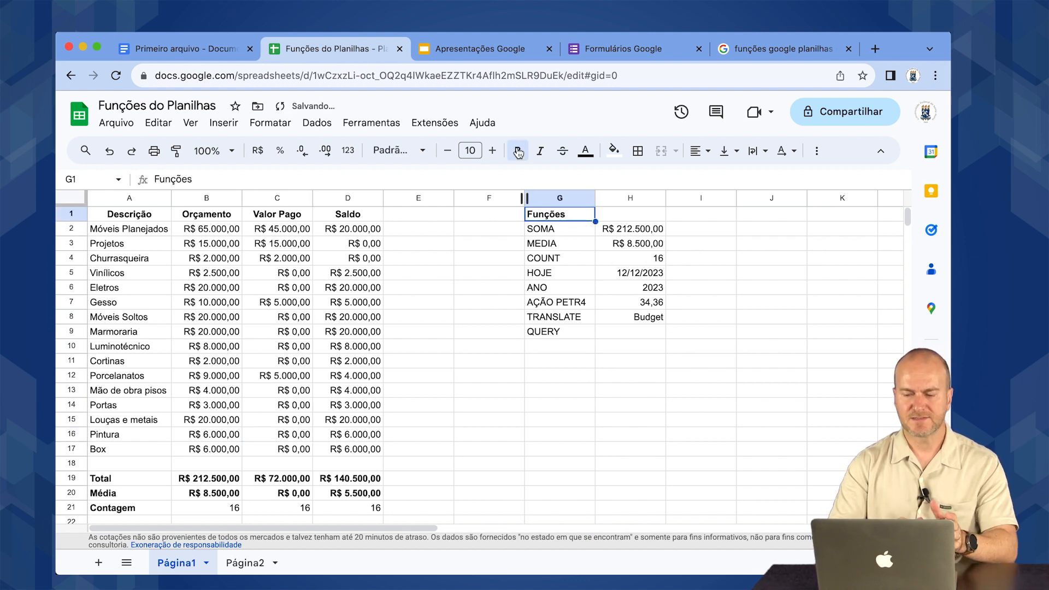